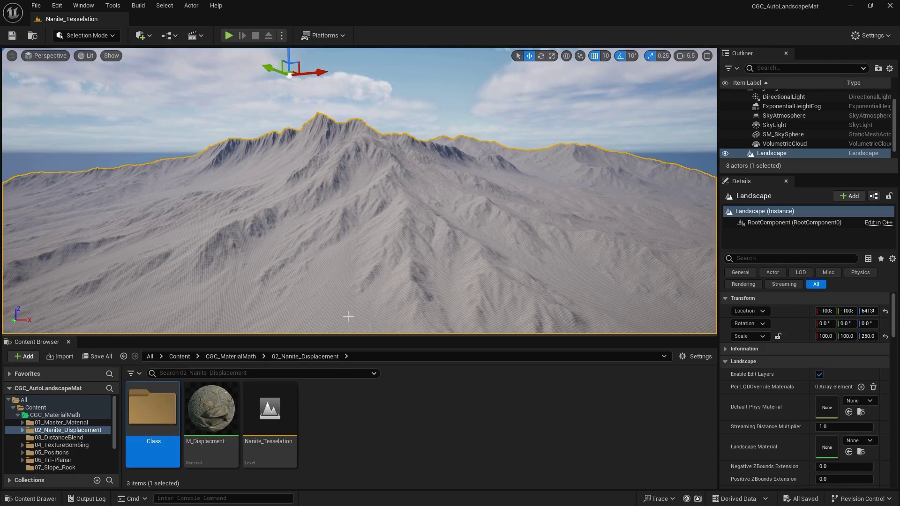
Open the context menu of the 02_Nanite_Displacement folder in the Content Browser
right_click(68, 431)
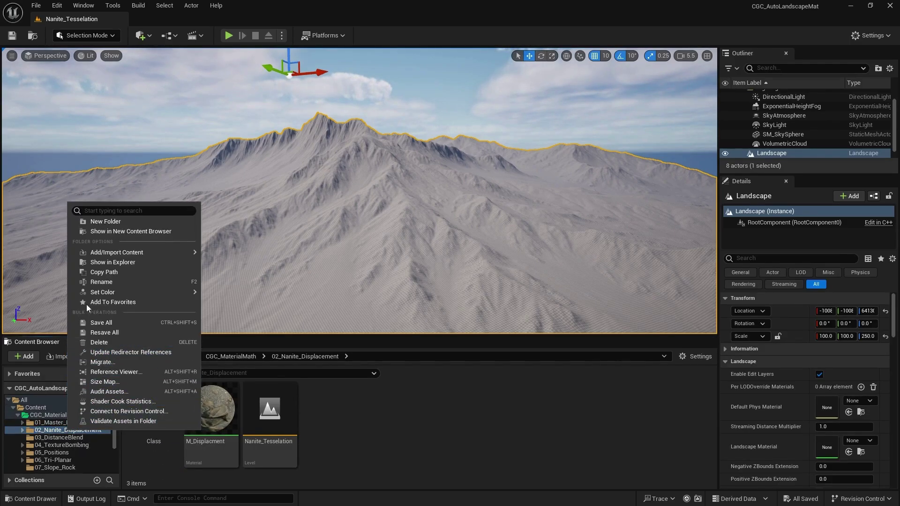
Show the folder in Explorer, browse to the project's Config folder, and open DefaultEngine.ini in Notepad++
left_click(104, 263)
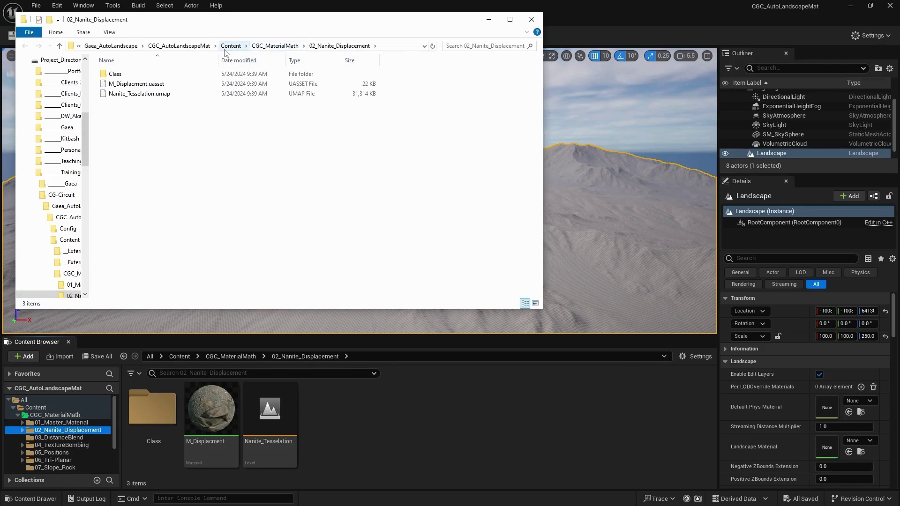
left_click(230, 46)
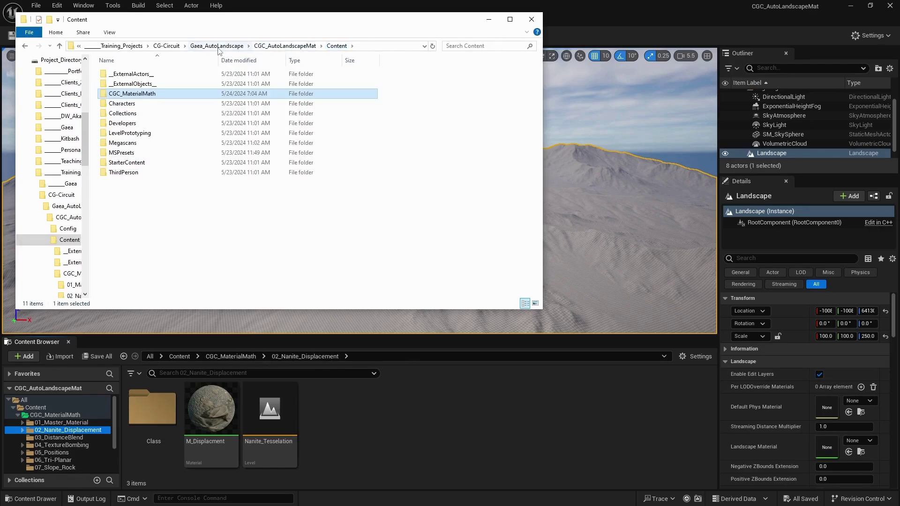
left_click(263, 46)
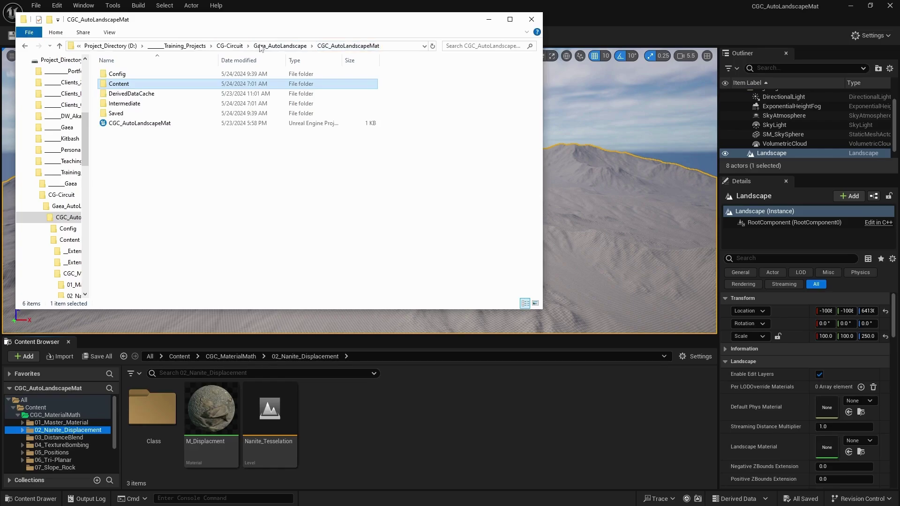
left_click(134, 76)
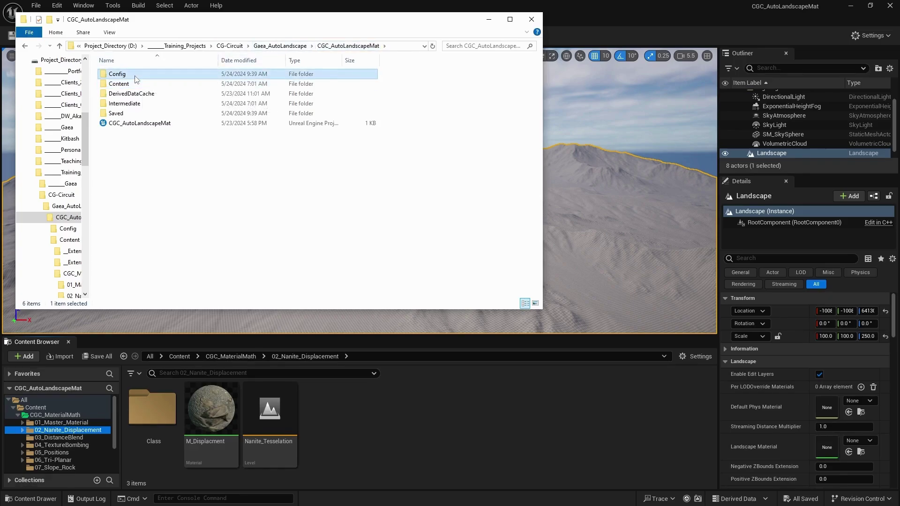
double_click(136, 78)
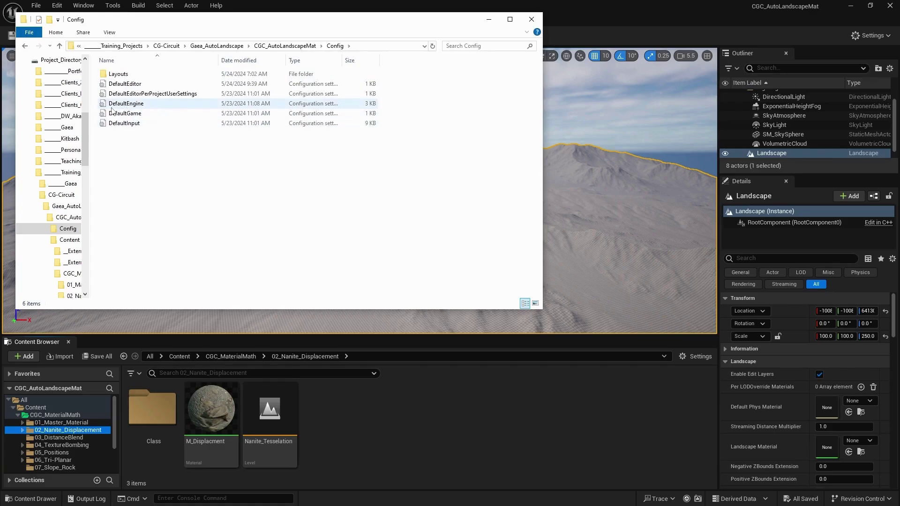
right_click(137, 104)
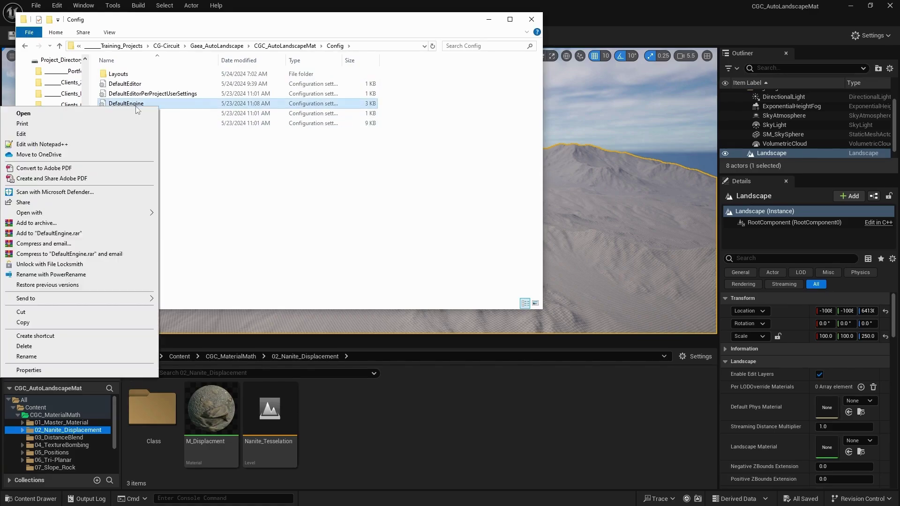
left_click(102, 145)
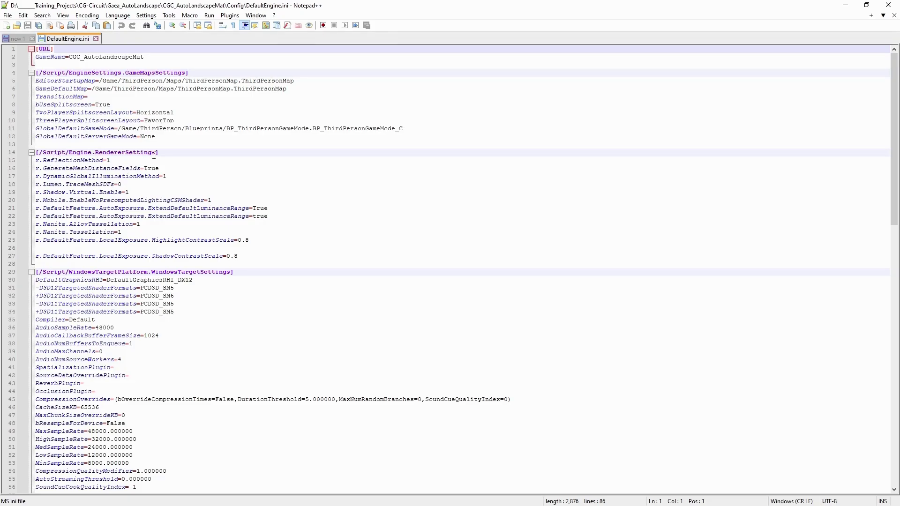
Copy the r.Nanite.AllowTessellation=1 and r.Nanite.Tessellation=1 lines into the new 1 document
left_click_drag(131, 233, 30, 224)
key("ctrl+c")
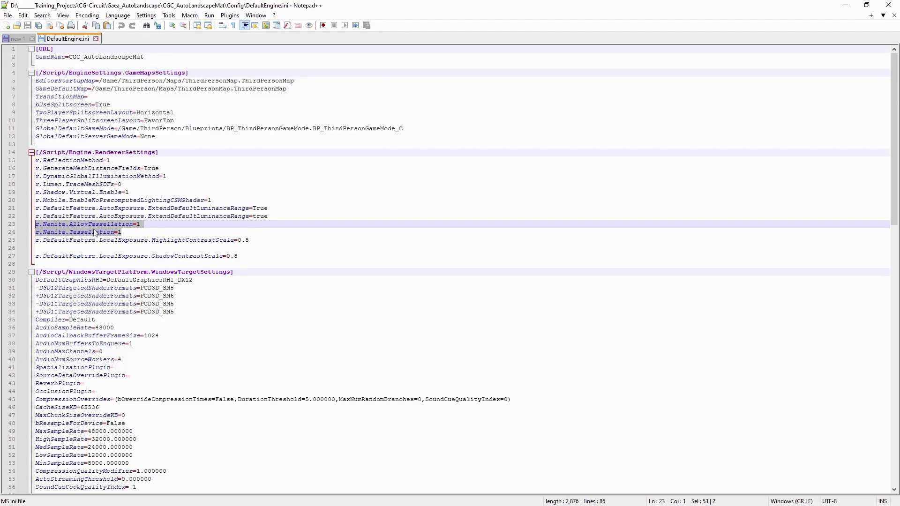
left_click(18, 40)
key("ctrl+v")
scroll(83, 60, "up", 5, "ctrl")
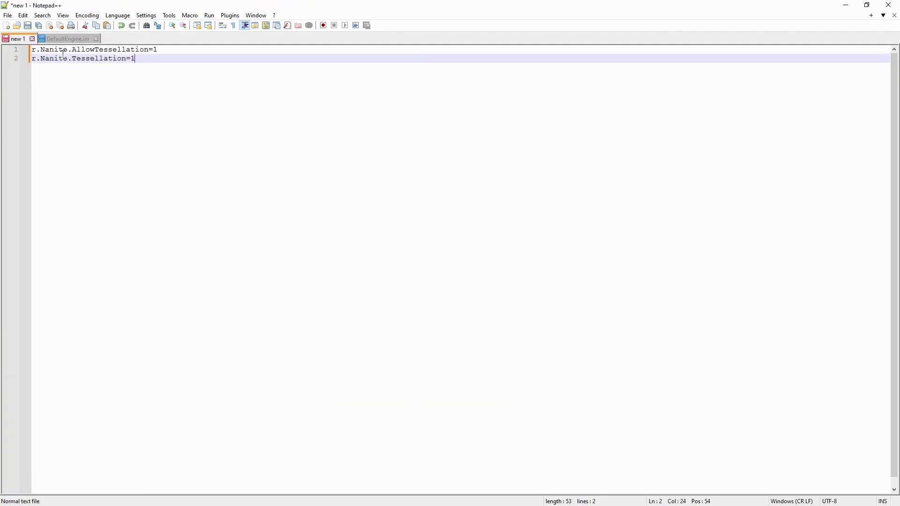
scroll(73, 56, "up", 3, "ctrl")
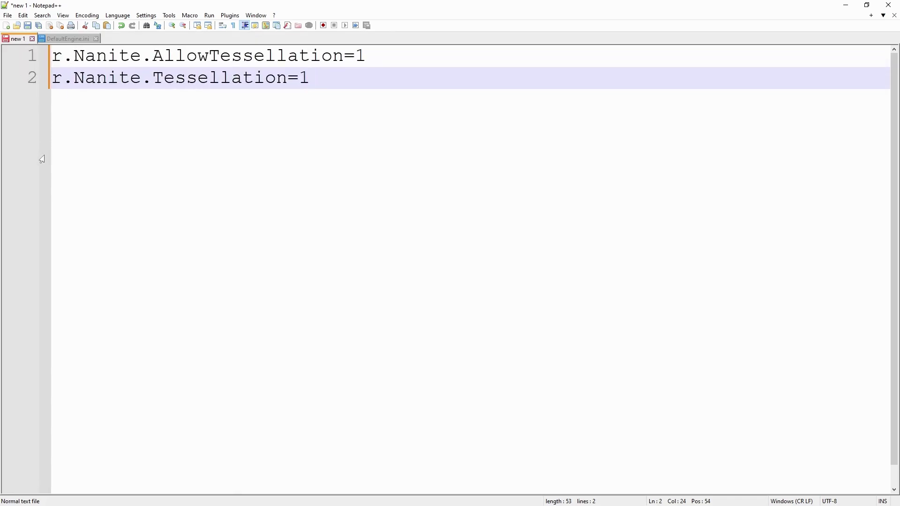
Return to DefaultEngine.ini and close Notepad++
left_click(70, 42)
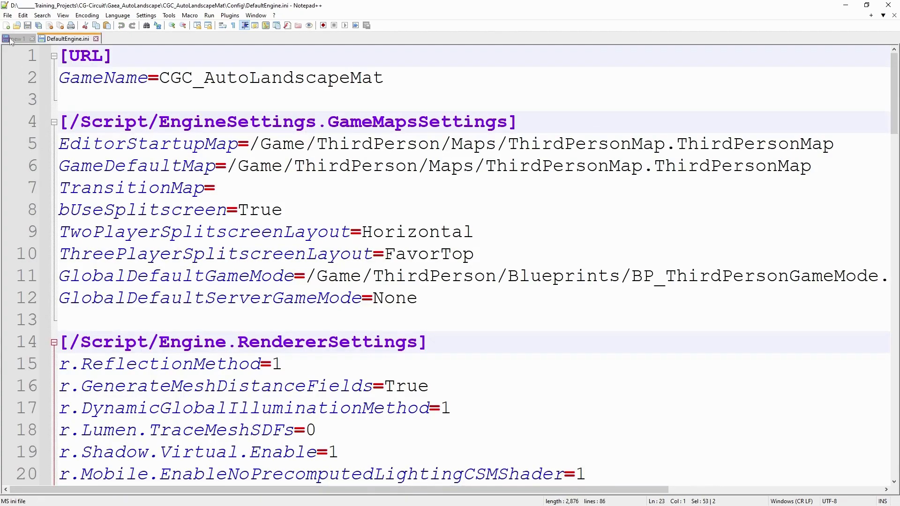
left_click(8, 16)
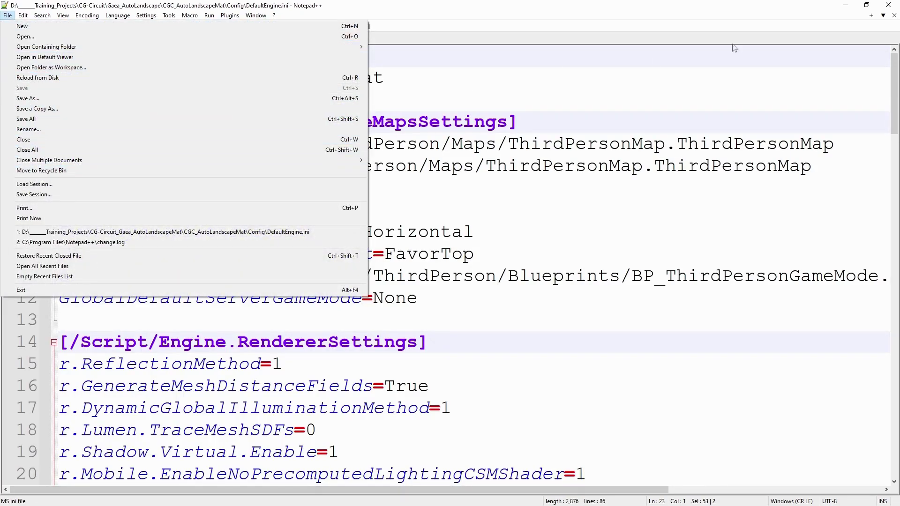
left_click(883, 15)
left_click(887, 6)
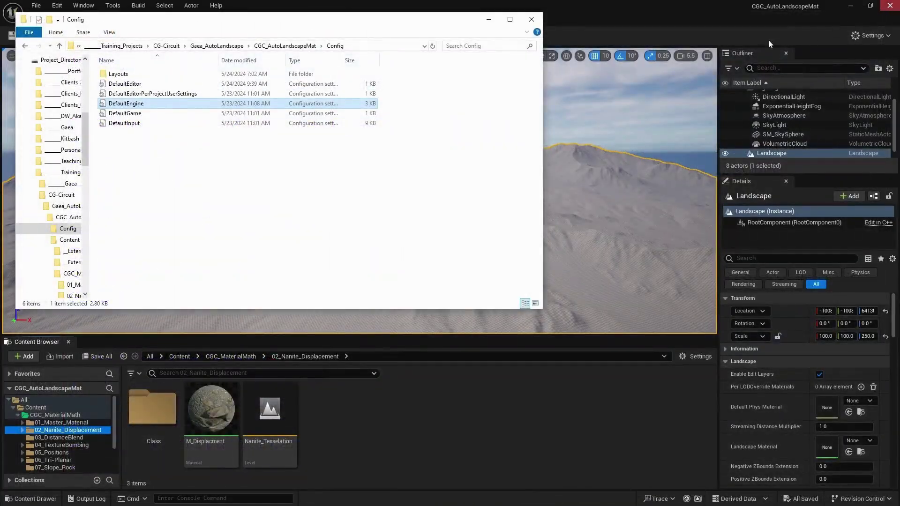
Close Explorer and create a new material named MM_Displacment in the Class folder
left_click(531, 19)
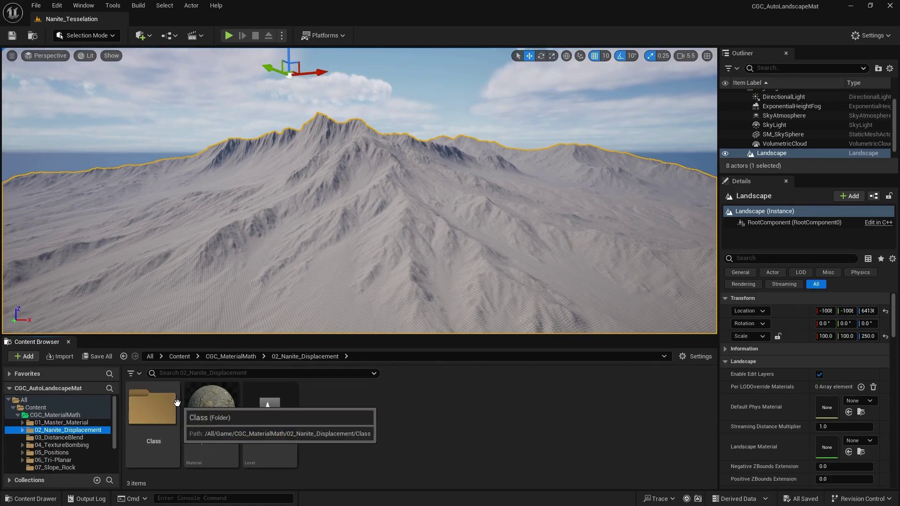
double_click(155, 408)
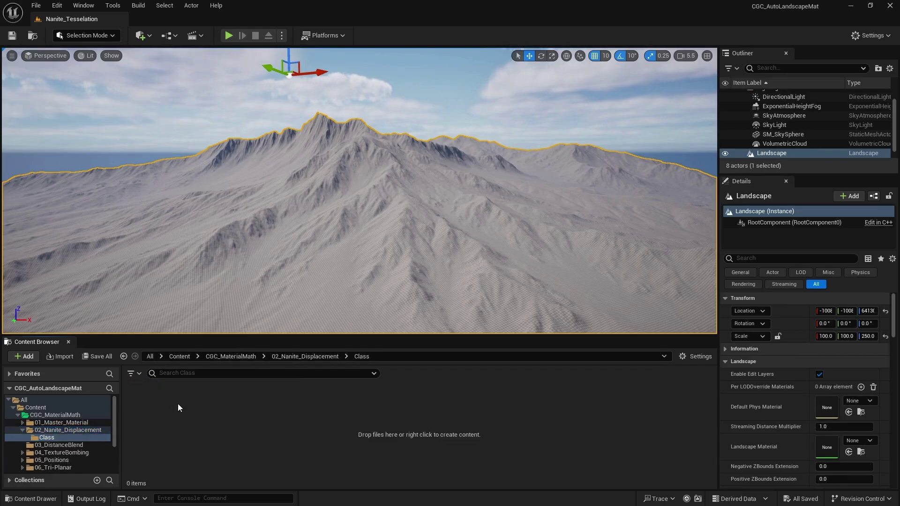
right_click(229, 415)
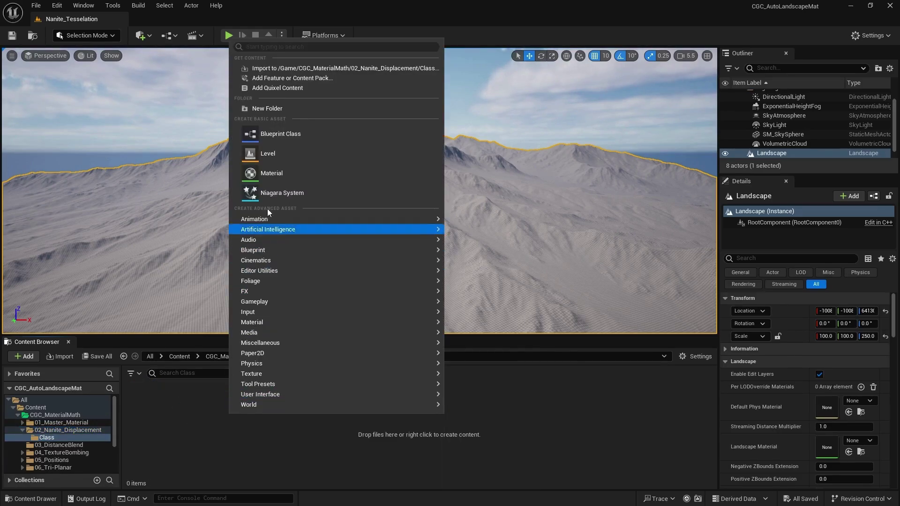
left_click(273, 174)
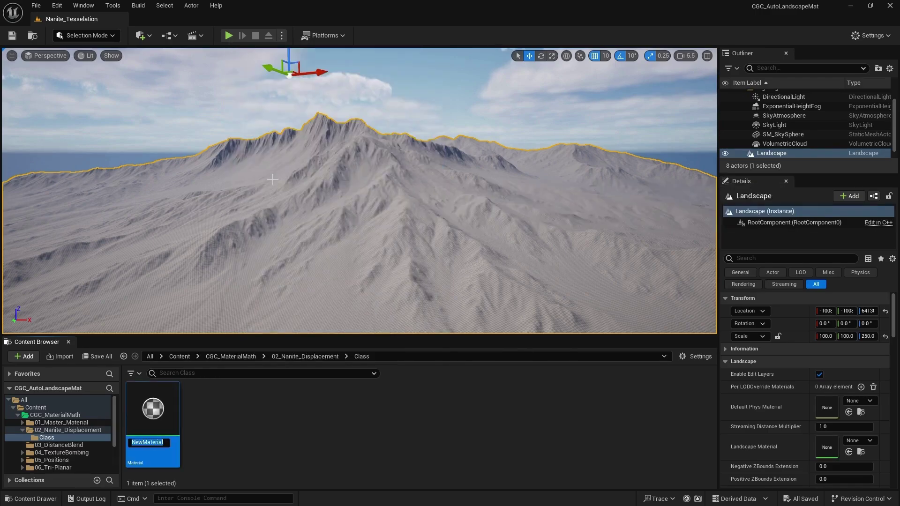
type("MM_Displacment")
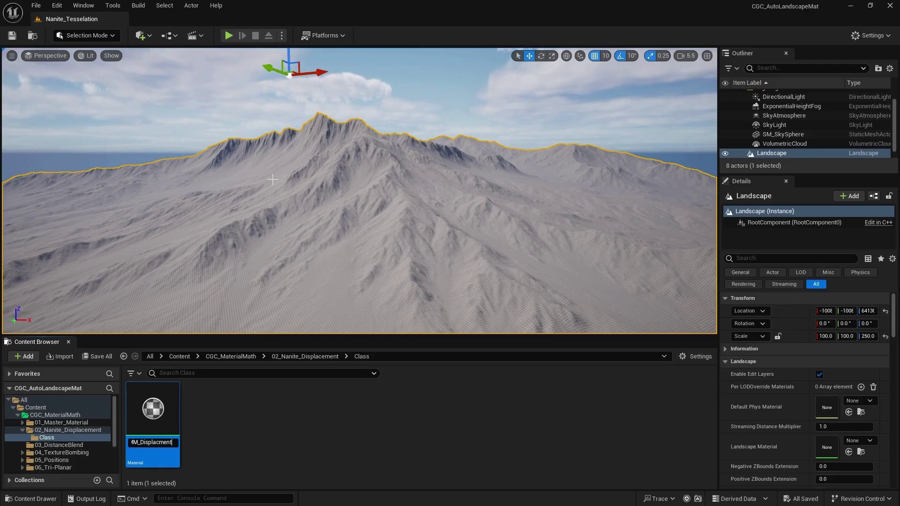
key("Return")
key("Return")
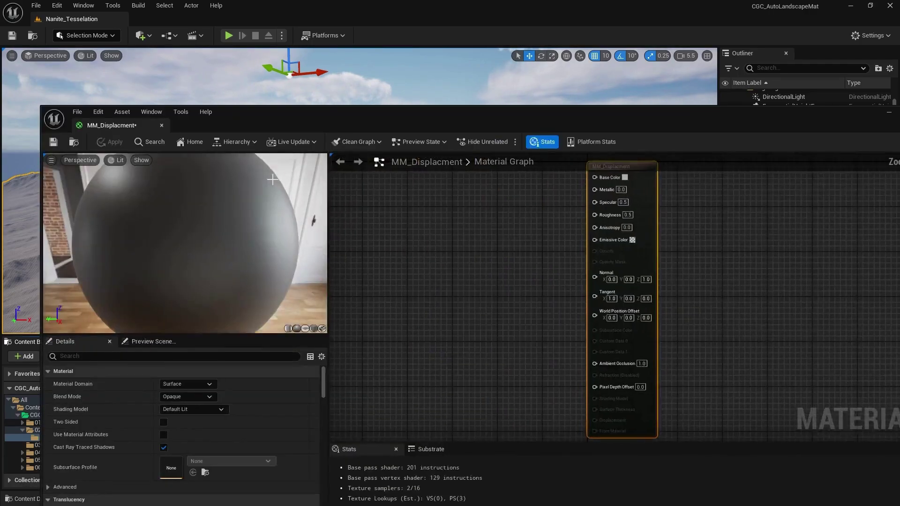
Dock the MM_Displacment editor beside the Nanite_Tesselation level and frame the output node
left_click_drag(130, 125, 220, 19)
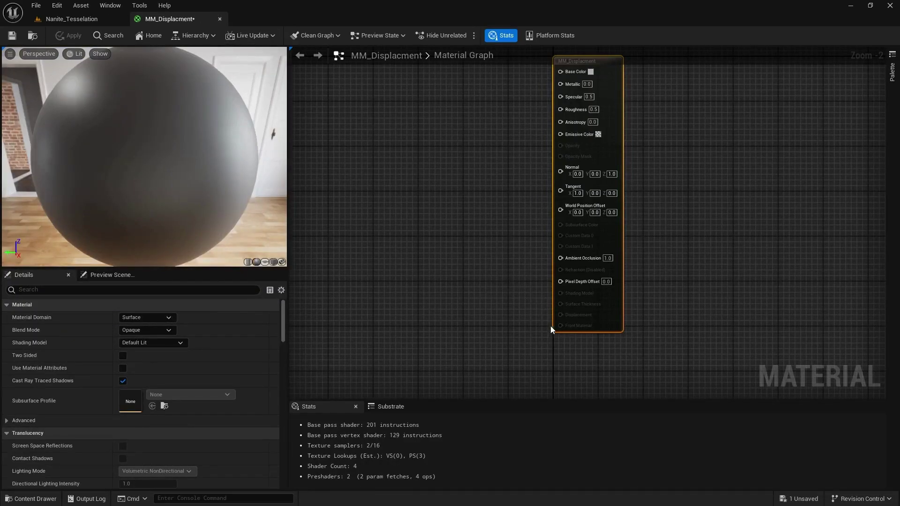
scroll(586, 319, "up", 2)
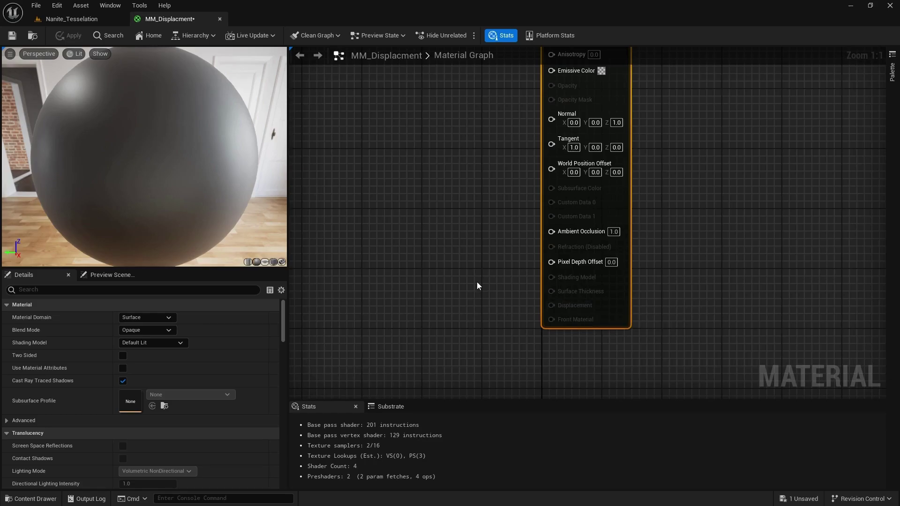
scroll(474, 301, "down", 1)
right_click_drag(474, 301, 438, 351)
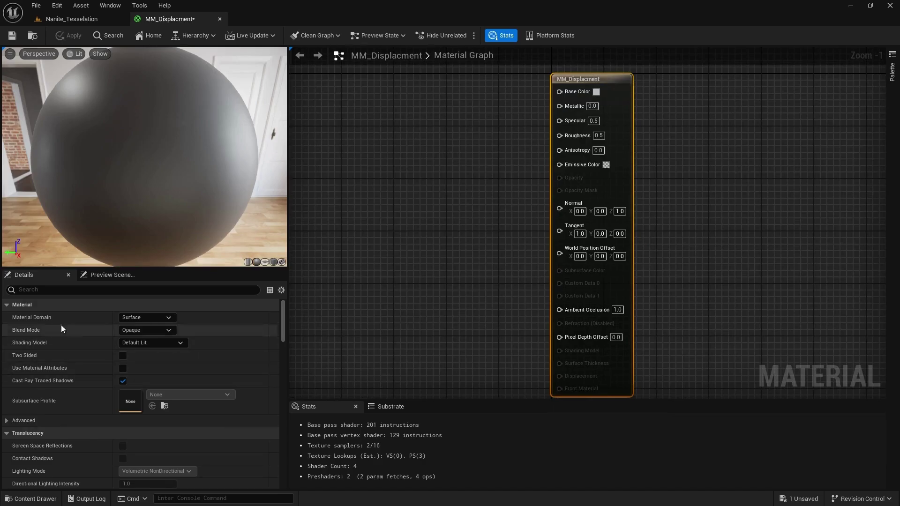
Enable Tessellation in the material's Nanite settings to expose the Displacement input
scroll(77, 321, "down", 5)
scroll(77, 321, "down", 3)
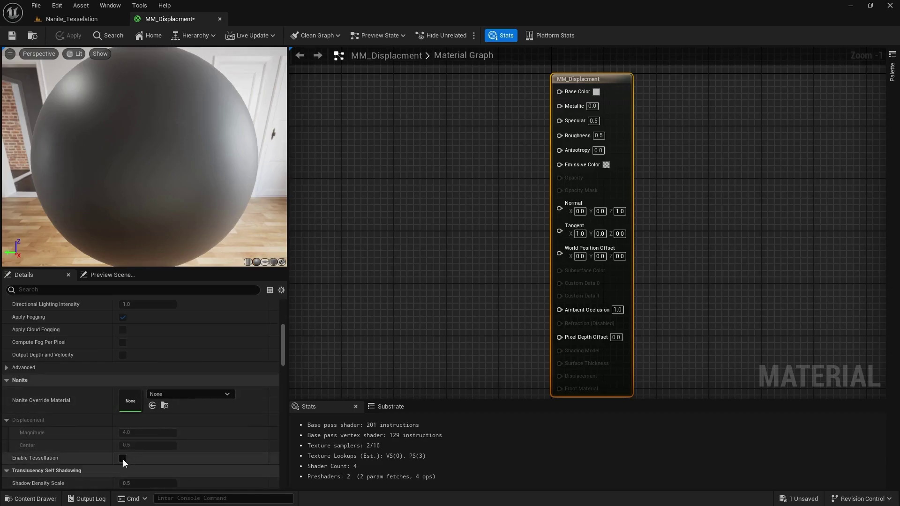
left_click(123, 459)
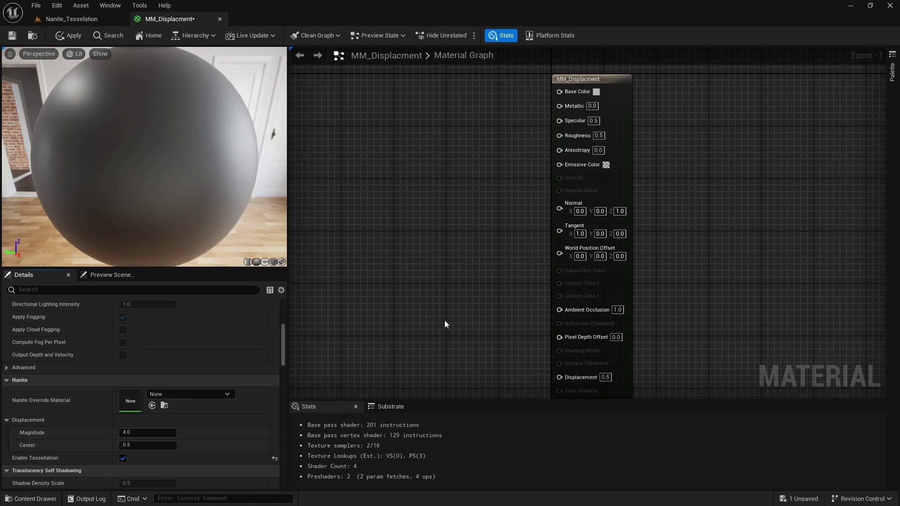
scroll(444, 319, "down", 2)
right_click_drag(440, 289, 376, 291)
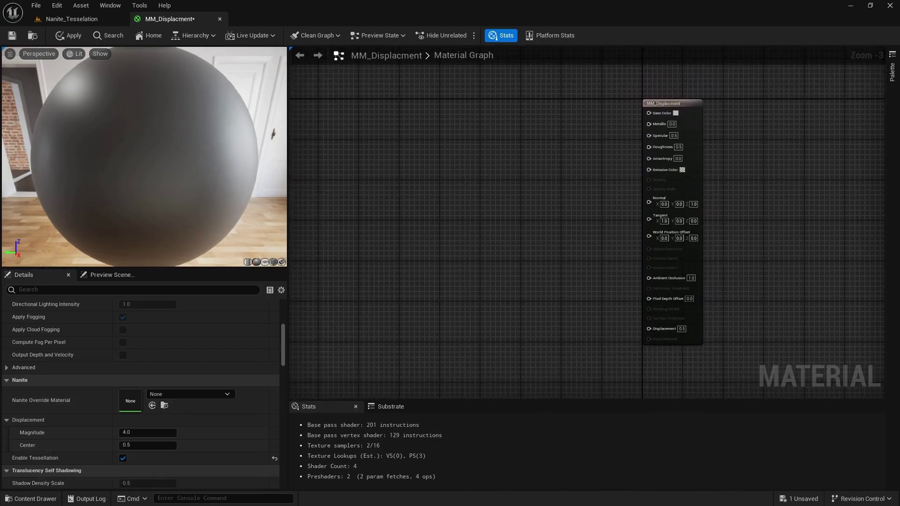
Add the Icelandic_Sand_And_Rocks diffuse, normal and packed OR textures to the graph
left_click(33, 499)
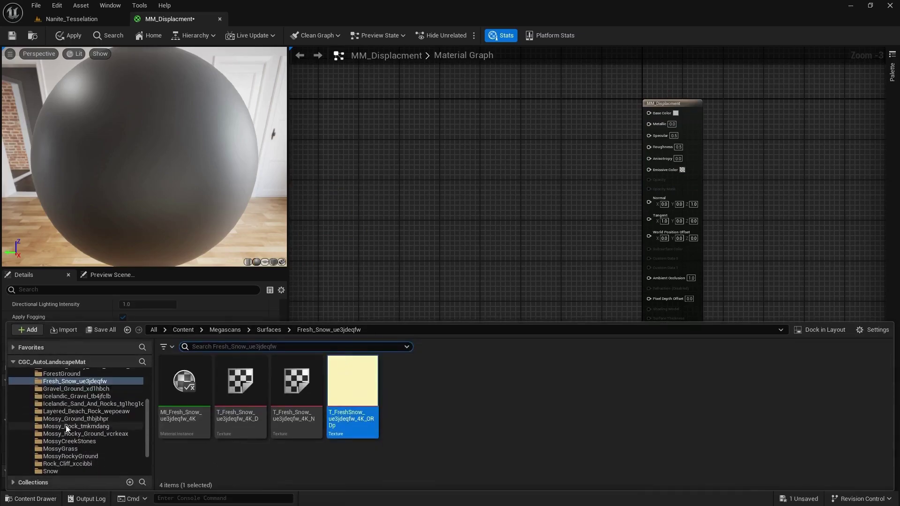
scroll(66, 428, "up", 4)
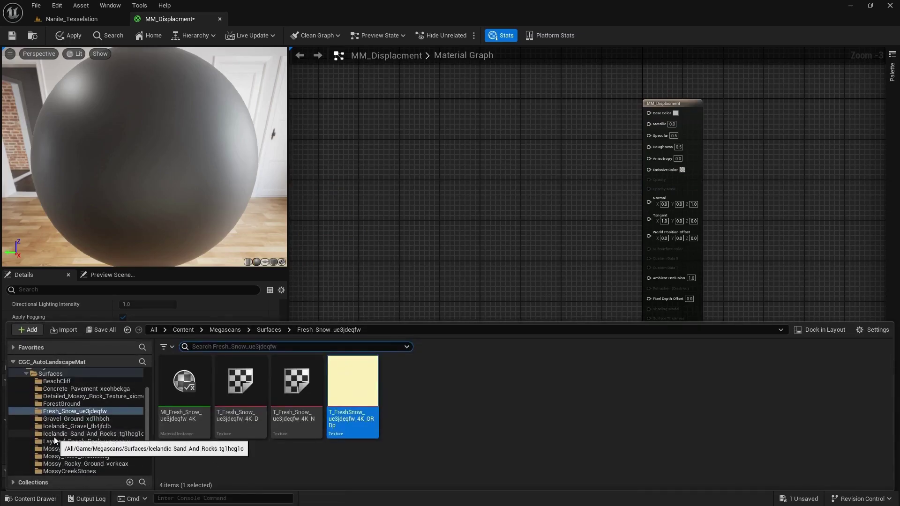
scroll(83, 427, "down", 1)
left_click(75, 441)
left_click(72, 449)
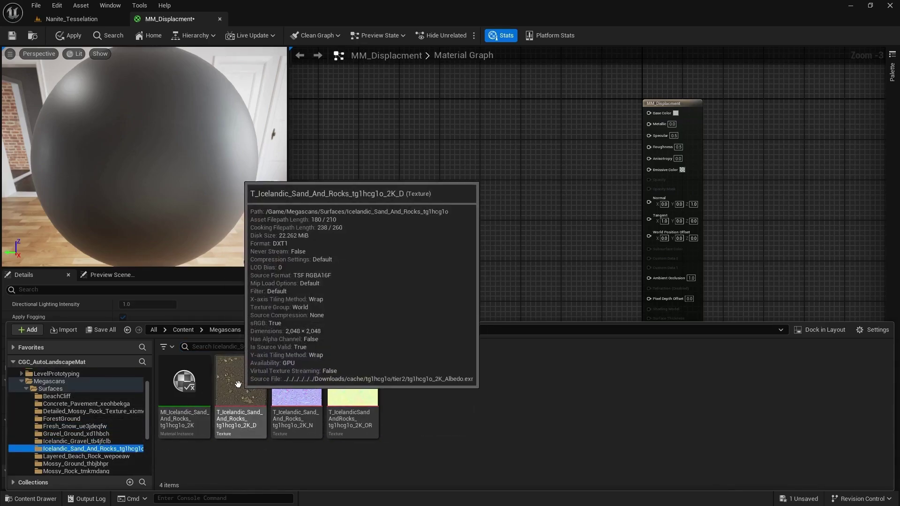
left_click_drag(240, 391, 454, 160)
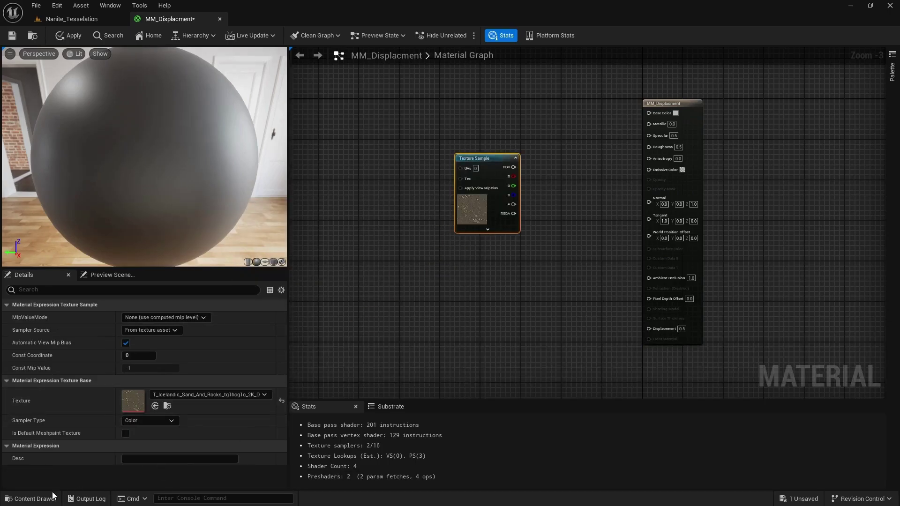
left_click(32, 498)
left_click(296, 389)
left_click(352, 389, "ctrl")
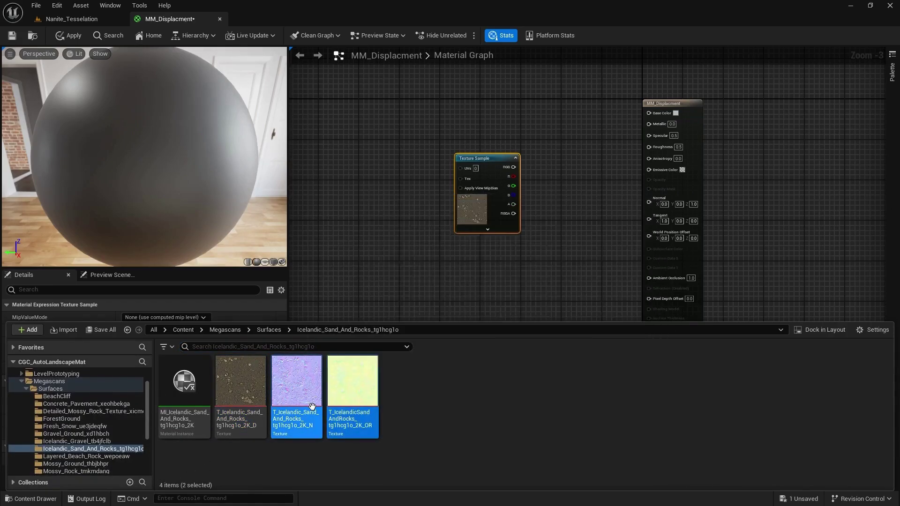
left_click_drag(312, 406, 389, 257)
Arrange the texture samples and wire the normal map into the Normal input
left_click(507, 260)
right_click_drag(507, 259, 513, 361)
left_click_drag(502, 262, 662, 216)
right_click_drag(512, 302, 529, 187)
left_click_drag(442, 260, 671, 195)
Wire the mask's R, G and B channels to Ambient Occlusion, Roughness and Displacement
left_click_drag(451, 270, 485, 256)
right_click_drag(485, 256, 497, 316)
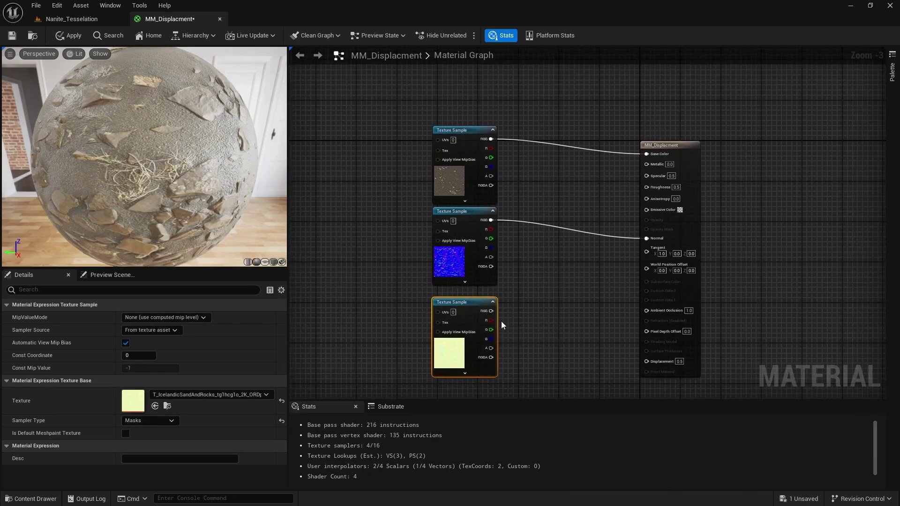
left_click_drag(490, 320, 648, 311)
left_click_drag(491, 329, 646, 187)
left_click_drag(490, 338, 646, 355)
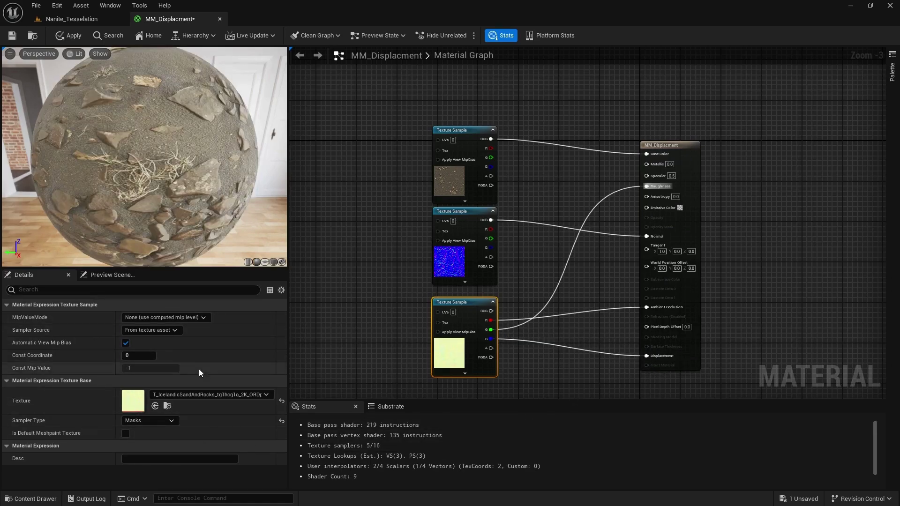
Apply and save MM_Displacment, then select the result node to view its settings
left_click(70, 35)
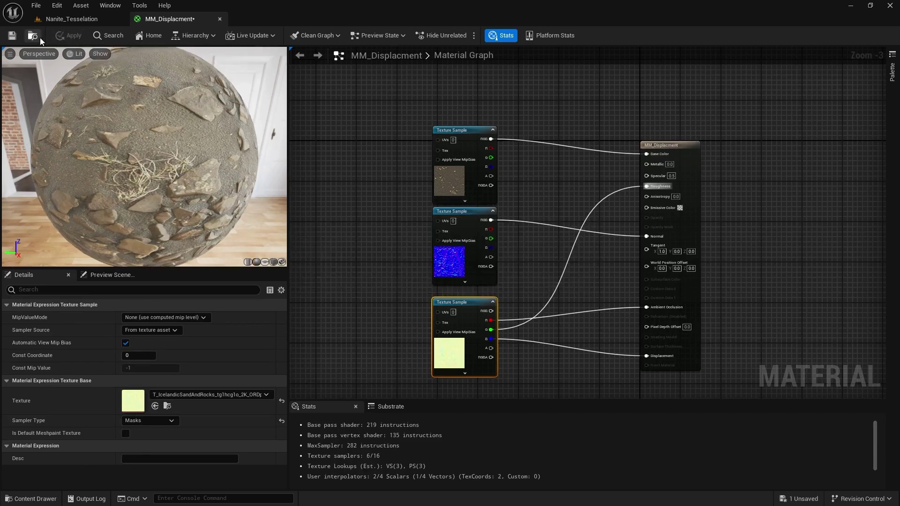
left_click(12, 36)
left_click(674, 146)
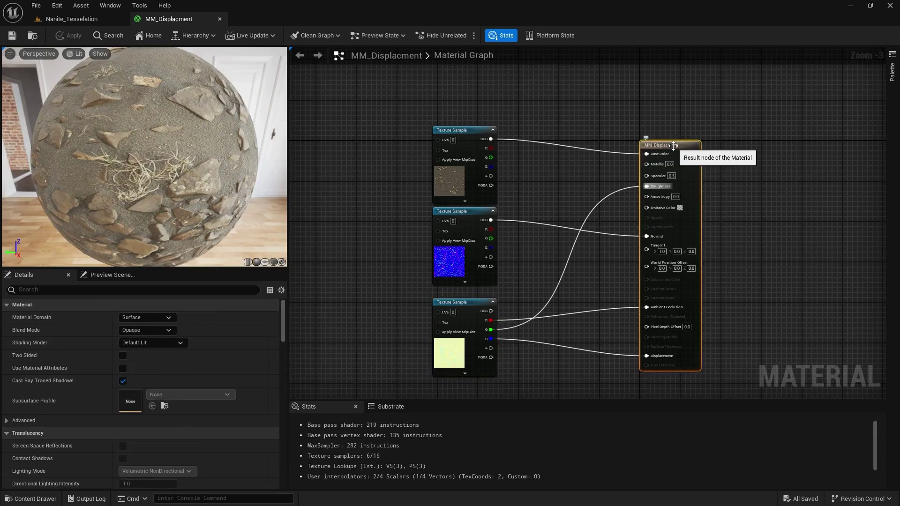
scroll(62, 389, "down", 10)
scroll(65, 389, "down", 3)
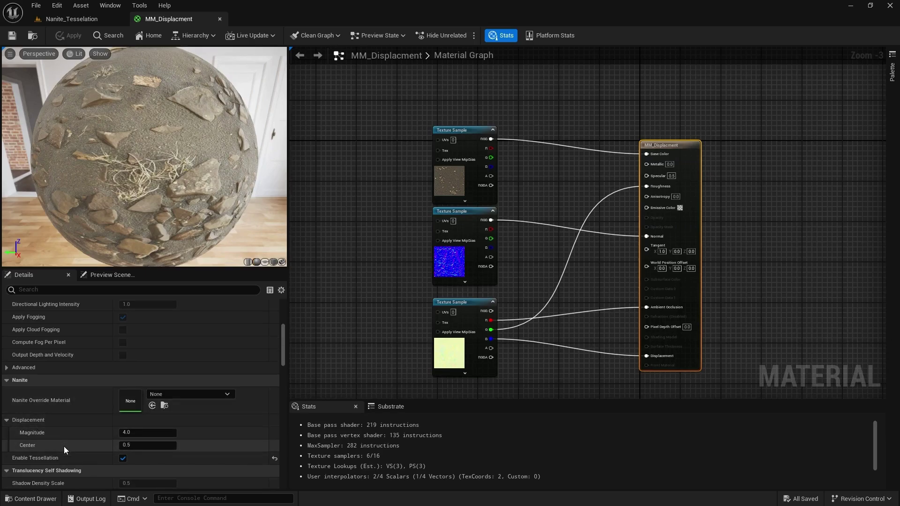
Assign MM_Displacment as the Landscape Material in the Nanite_Tesselation level
left_click(86, 21)
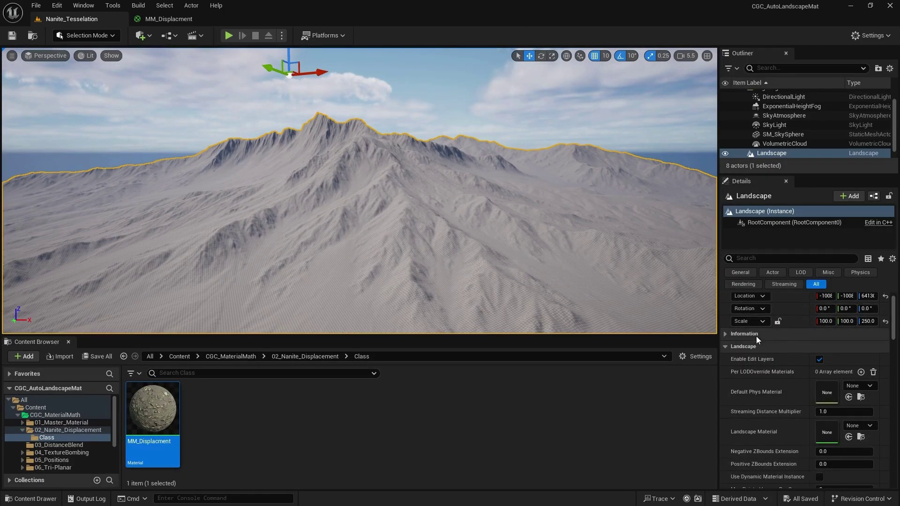
scroll(755, 336, "down", 2)
left_click_drag(152, 416, 823, 404)
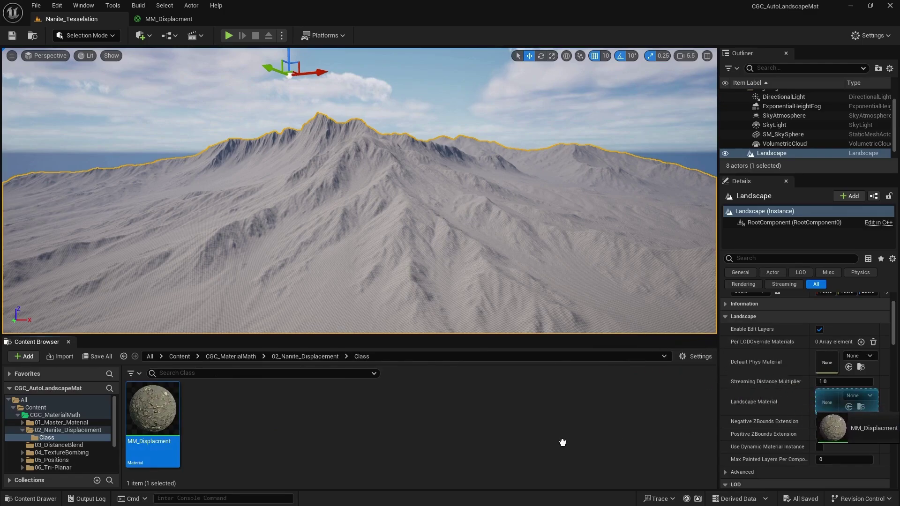
left_click_drag(444, 206, 443, 207)
right_click(443, 206)
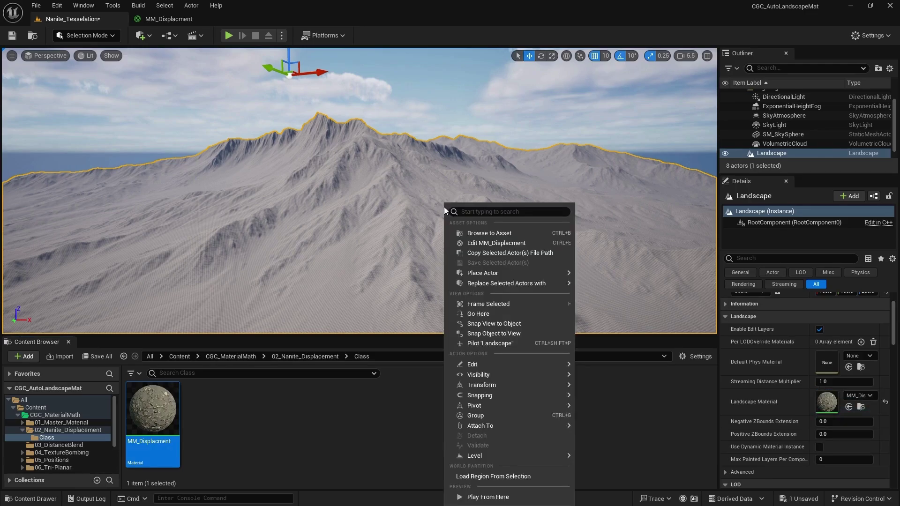
left_click(245, 425)
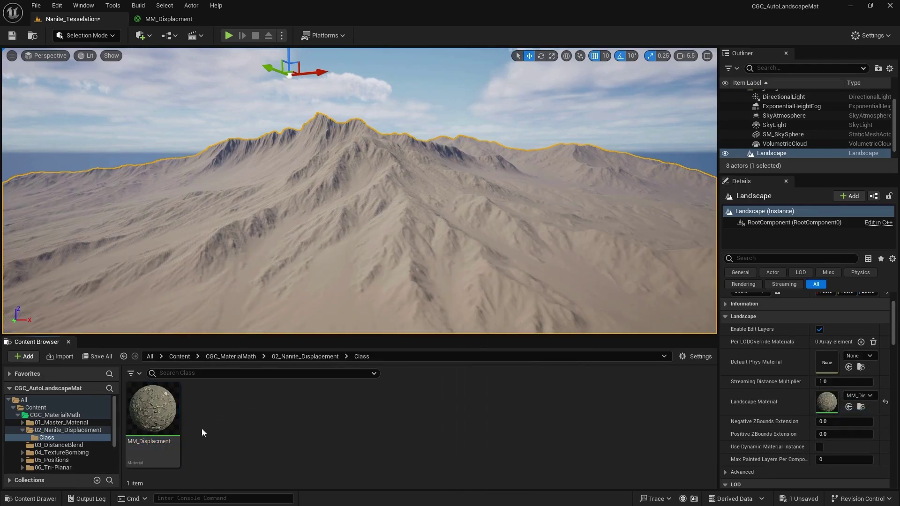
Create a material instance of MM_Displacment named MI_Displacment_Inst
right_click(172, 414)
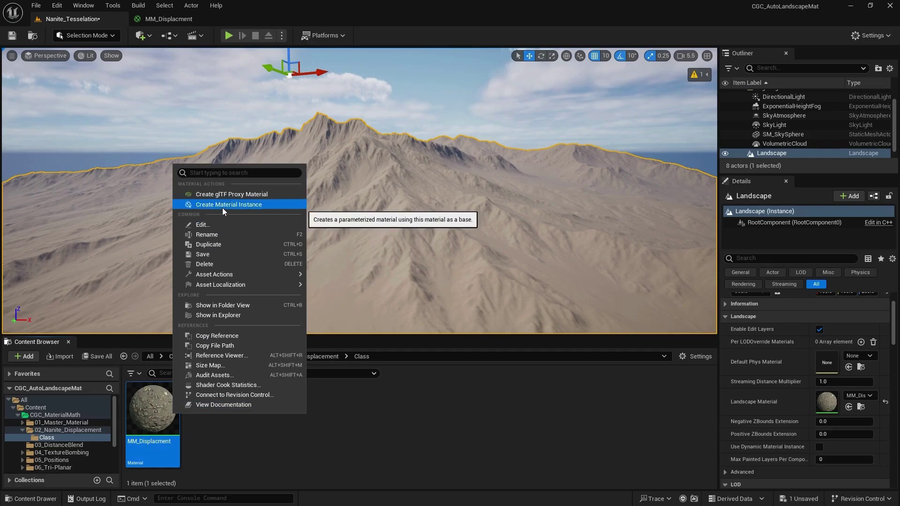
left_click(222, 207)
left_click(199, 442)
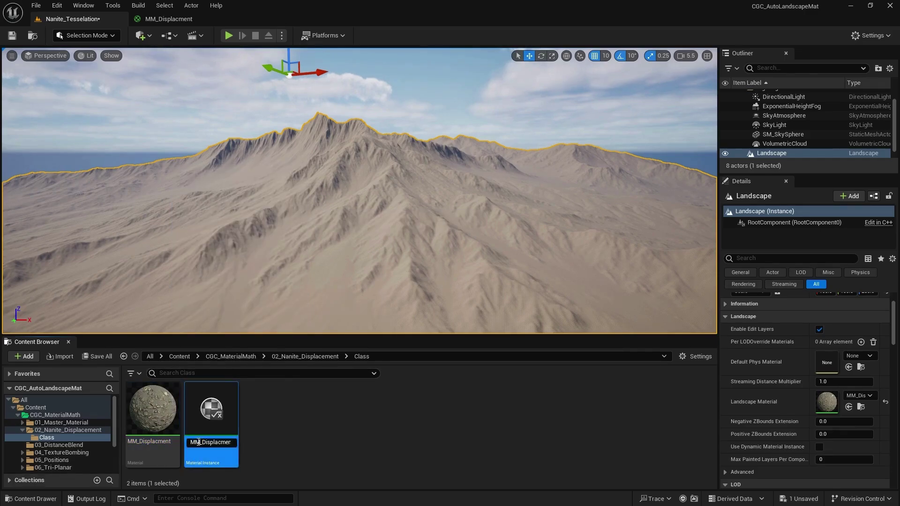
key("BackSpace")
type("I")
key("Return")
Assign MI_Displacment_Inst as the Landscape Material and fly toward the mountain slope
left_click_drag(164, 408, 831, 399)
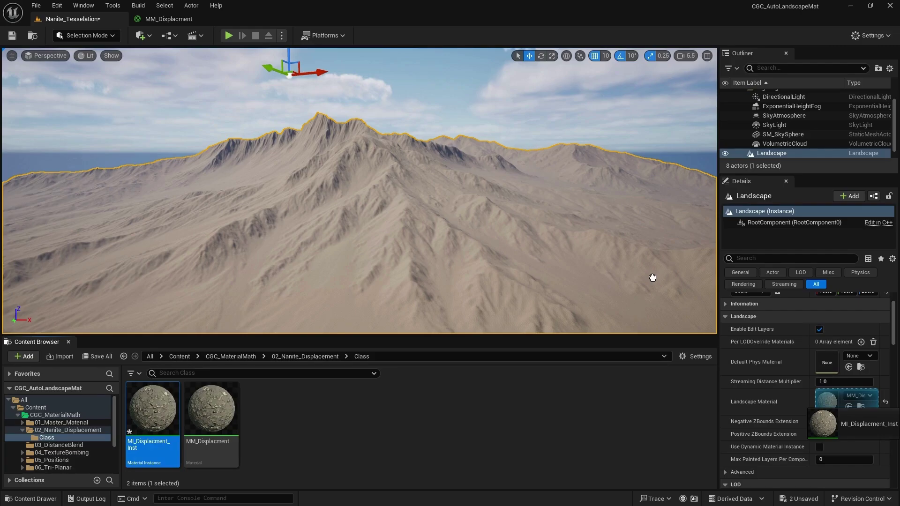
left_click_drag(652, 277, 651, 277)
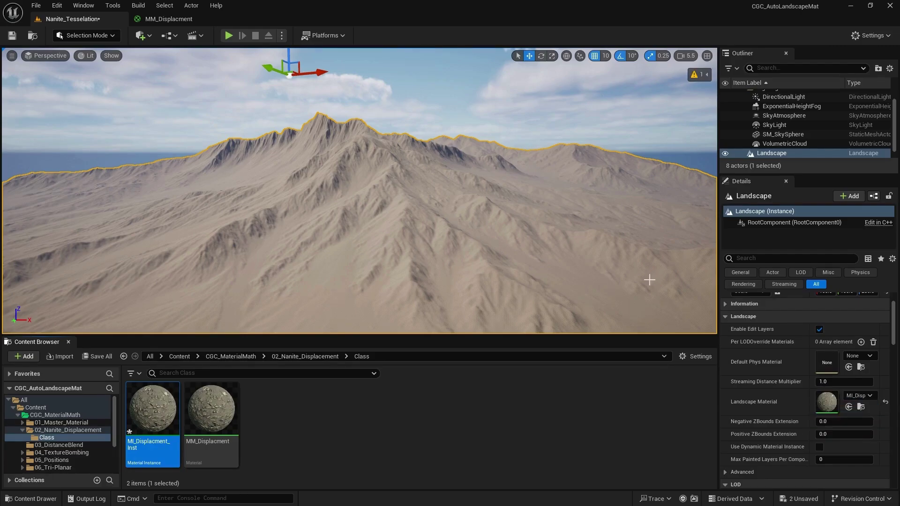
mouse_move(227, 415)
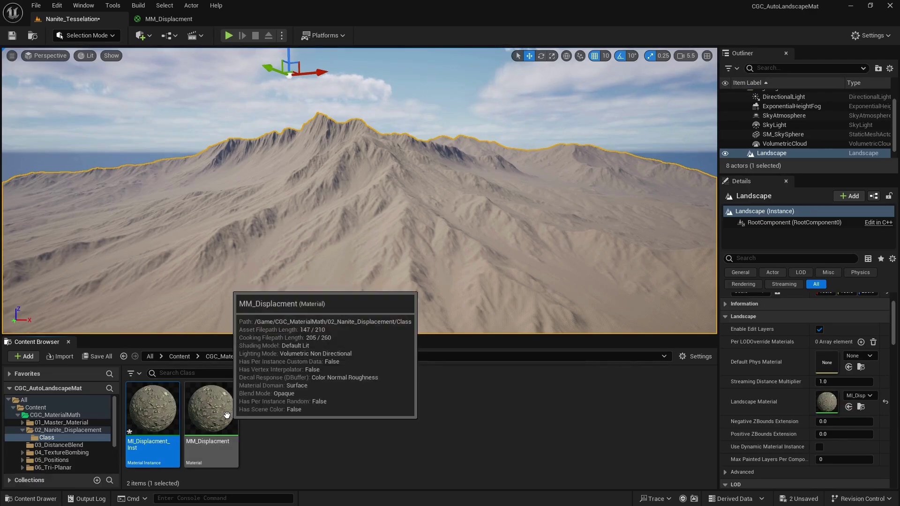
mouse_move(356, 187)
right_mouse_down()
mouse_move(361, 178)
mouse_move(363, 188)
right_mouse_up()
scroll(361, 190, "down", 1)
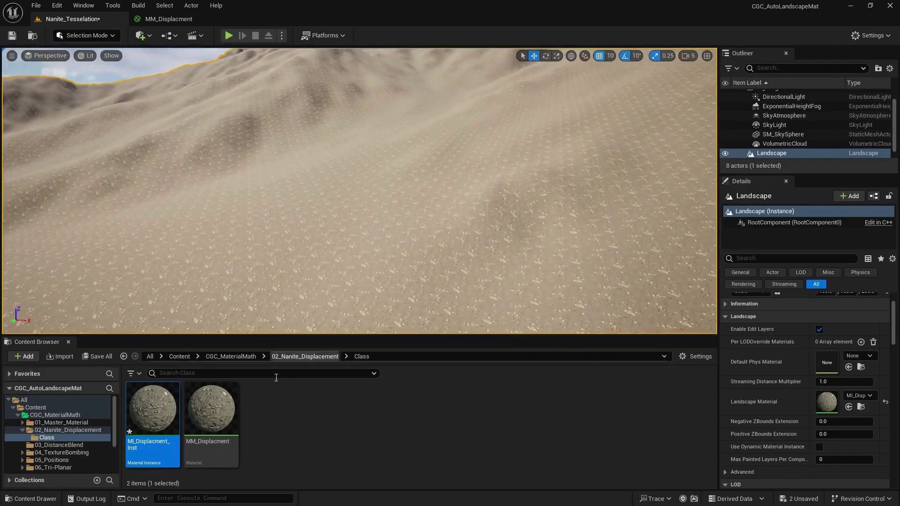
Add TextureCoordinate, Multiply and a scalar parameter named Teiling to MM_Displacment's graph
double_click(220, 413)
right_click_drag(485, 219, 543, 216)
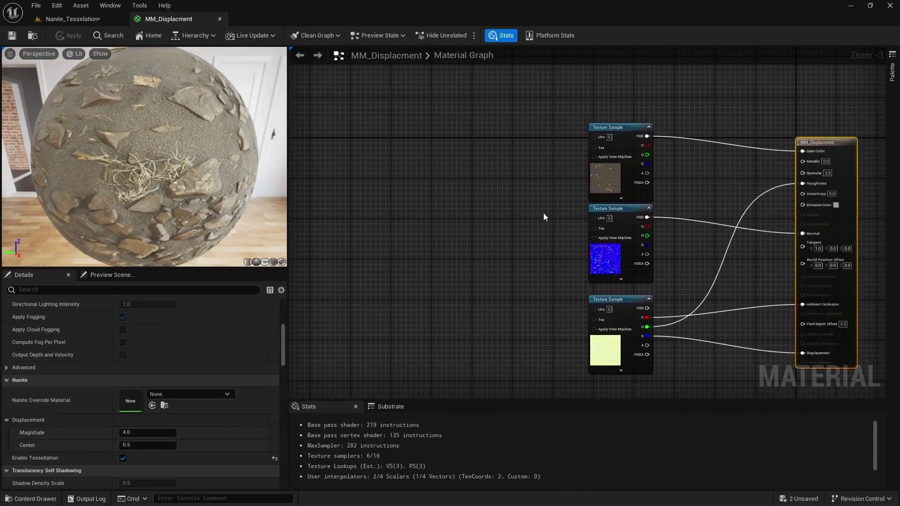
right_click(419, 155)
type("texture")
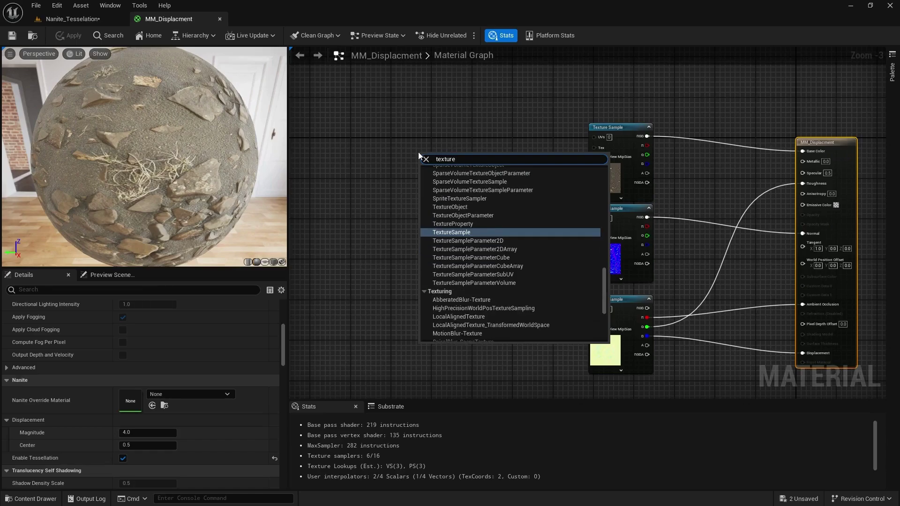
type("coor")
left_click(454, 195)
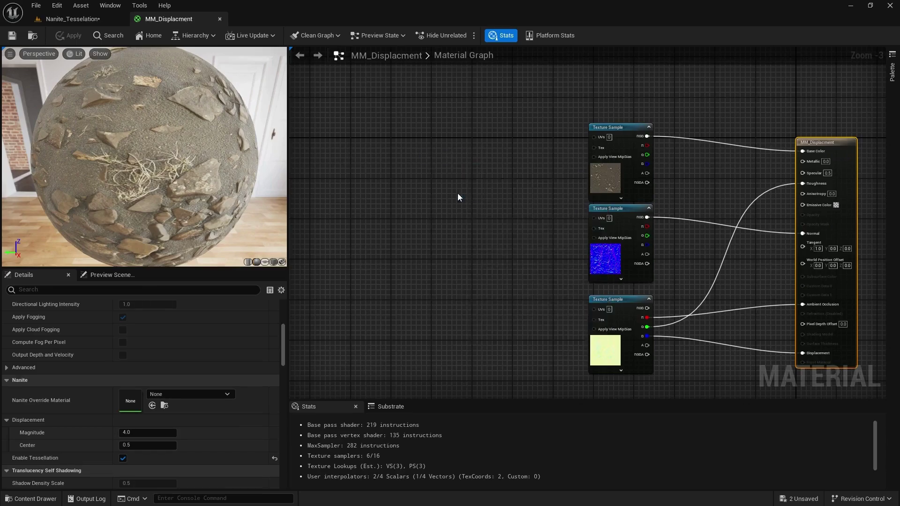
left_click_drag(448, 158, 370, 158)
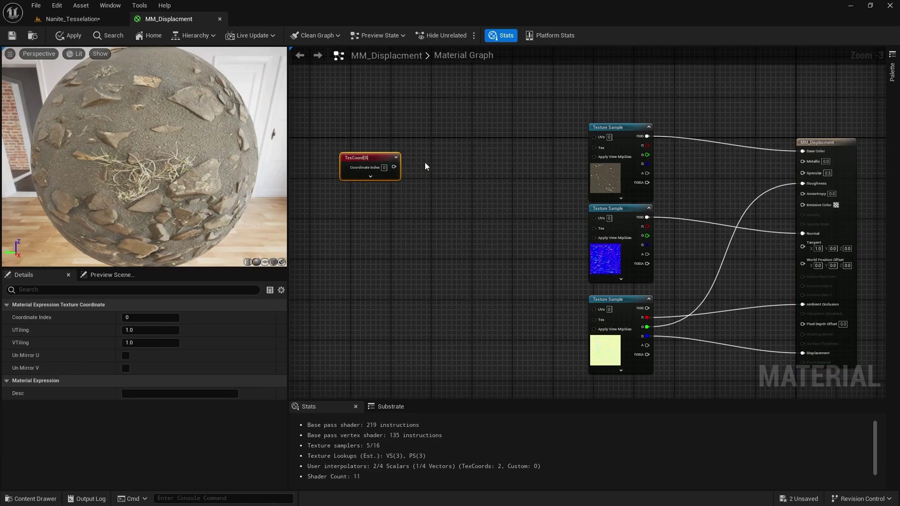
left_click(451, 162)
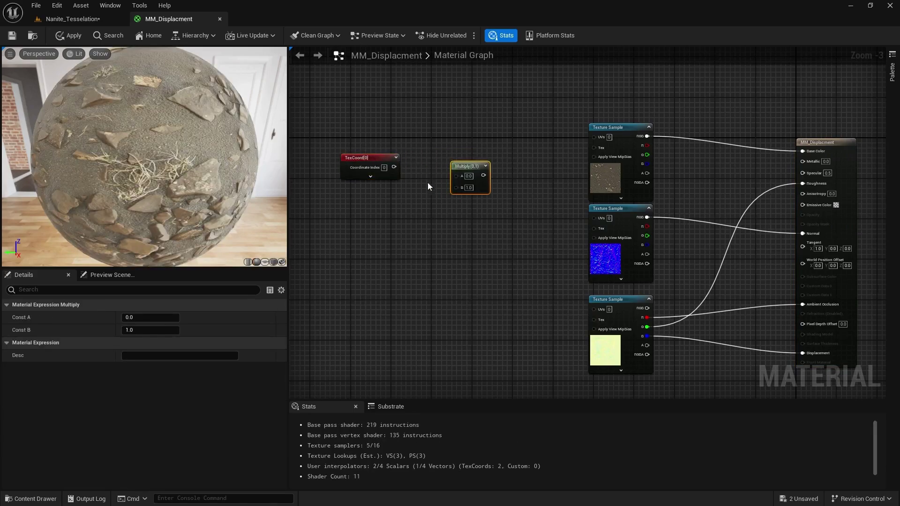
left_click(381, 214)
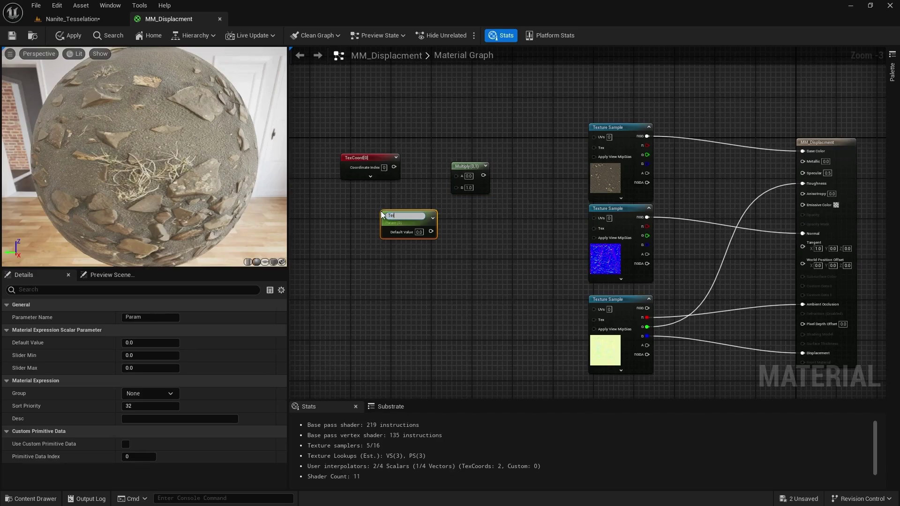
key("Return")
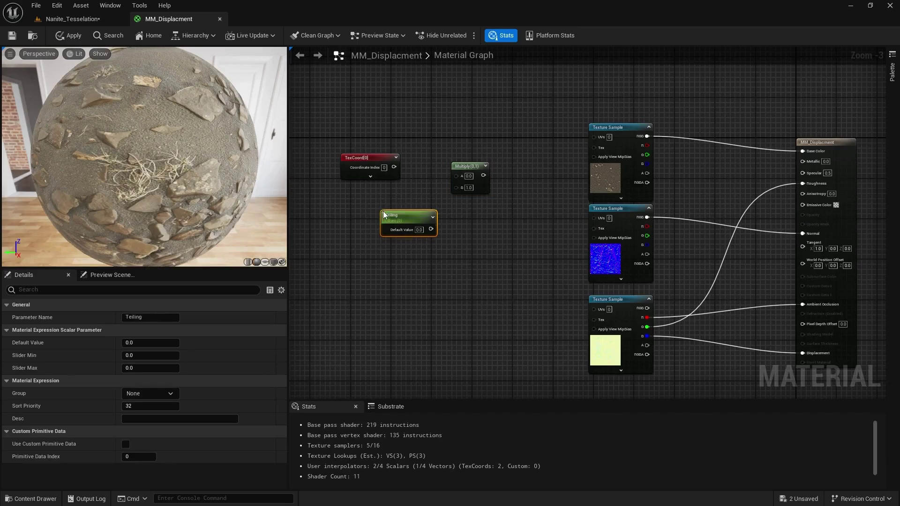
Multiply TexCoord by Teiling (default 1.0), drive the texture samples' UVs with it, and apply
left_click_drag(430, 228, 456, 187)
left_click_drag(392, 166, 456, 176)
left_click(419, 230)
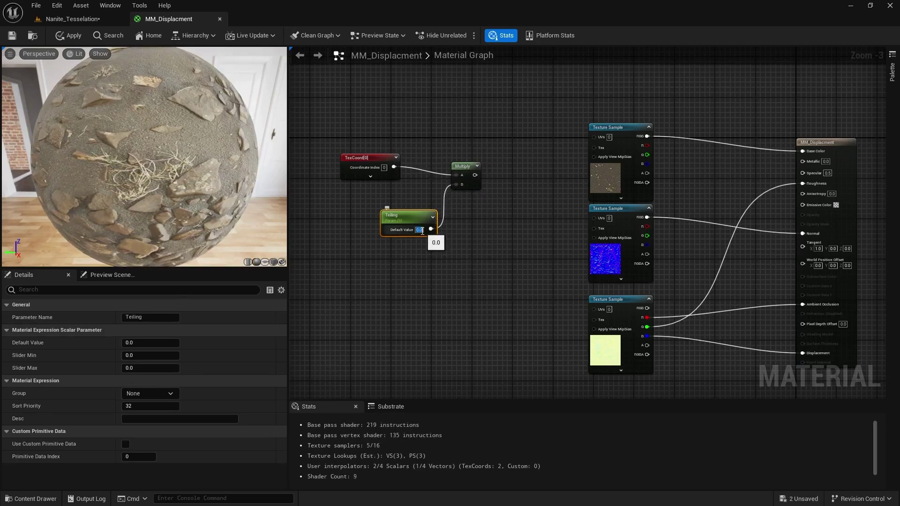
type("1")
key("Return")
left_click_drag(477, 176, 600, 137)
left_click_drag(476, 177, 593, 308)
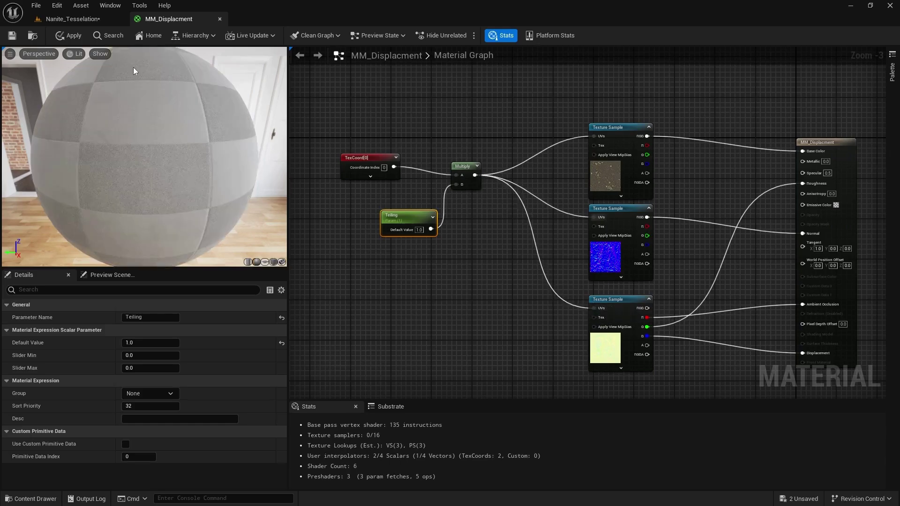
left_click(71, 37)
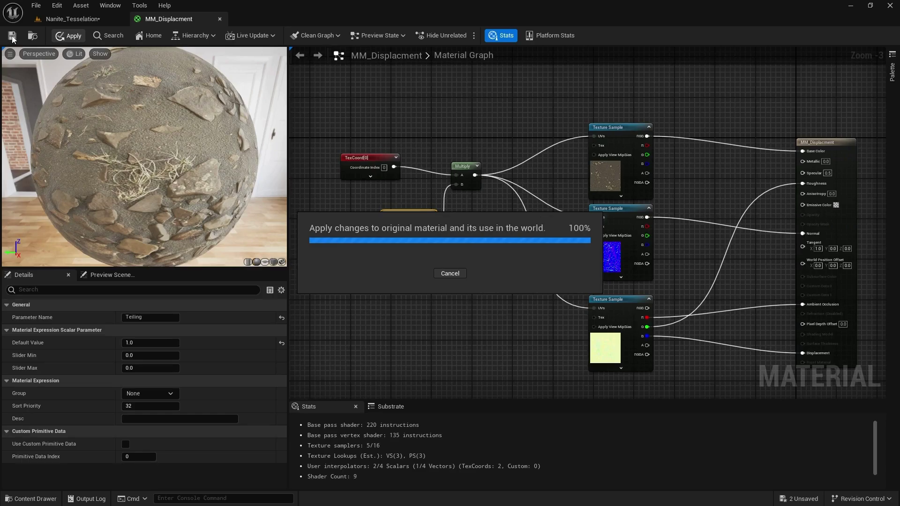
Open MI_Displacment_Inst in a floating instance editor with a widened parameter list
left_click(75, 19)
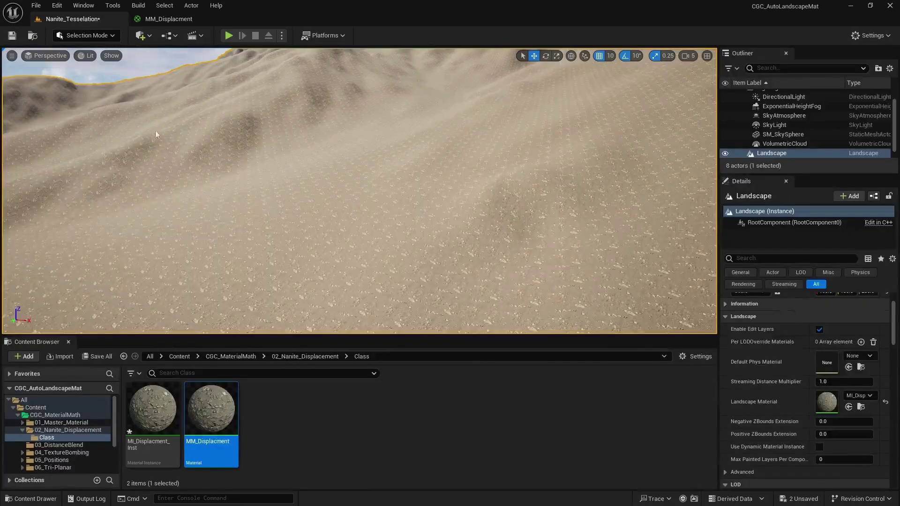
left_click(165, 411)
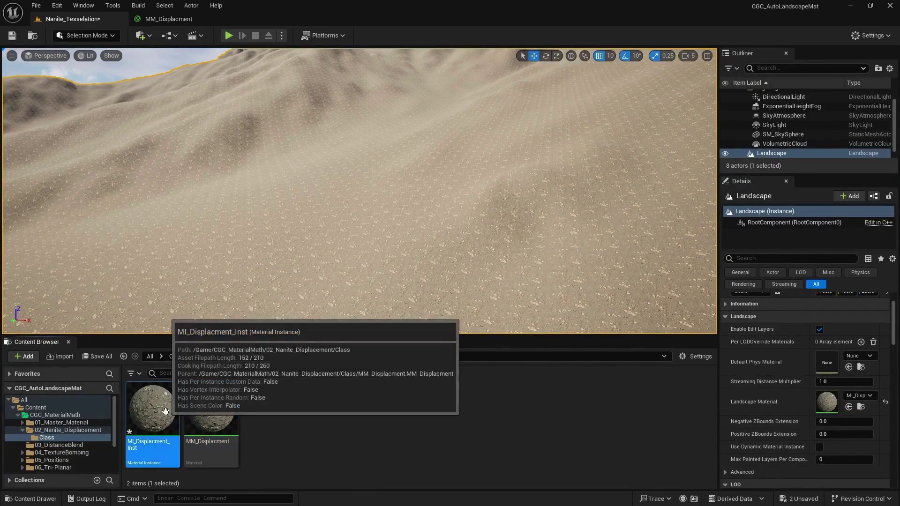
double_click(165, 411)
left_click_drag(263, 22, 366, 95)
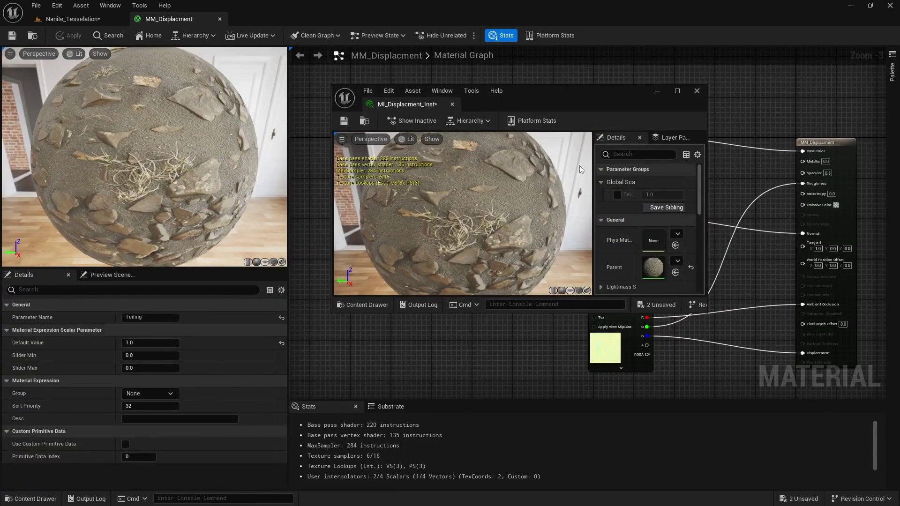
left_click_drag(332, 180, 558, 204)
left_click_drag(660, 193, 568, 197)
Override the instance's Teiling parameter to 0.1, enlarging the rocks
left_click(594, 195)
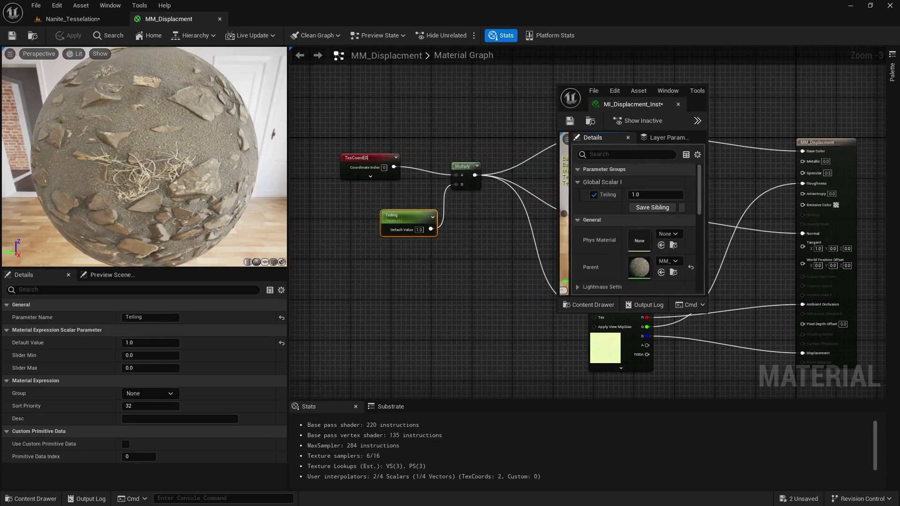
left_click(77, 17)
left_click(644, 196)
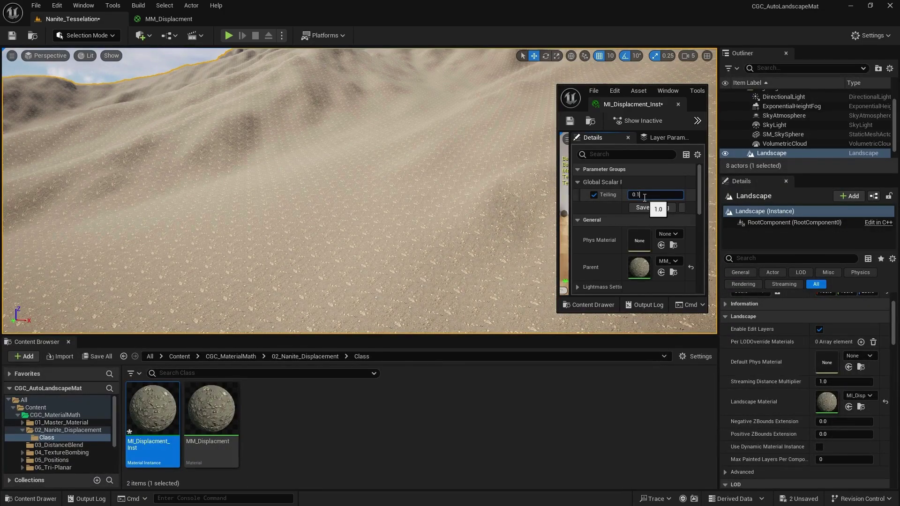
key("Return")
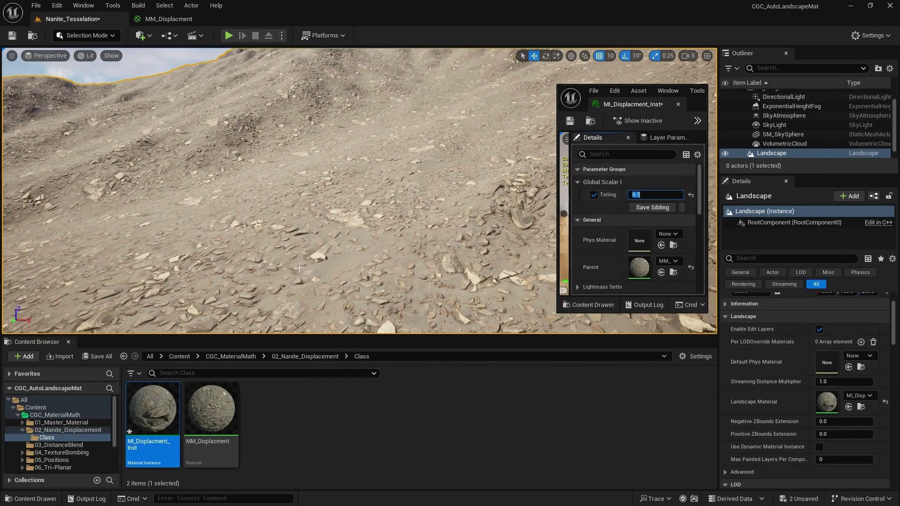
Fly the camera across the rocky landscape slope
right_click_drag(299, 268, 299, 268)
scroll(299, 268, "down", 1)
scroll(299, 268, "down", 2)
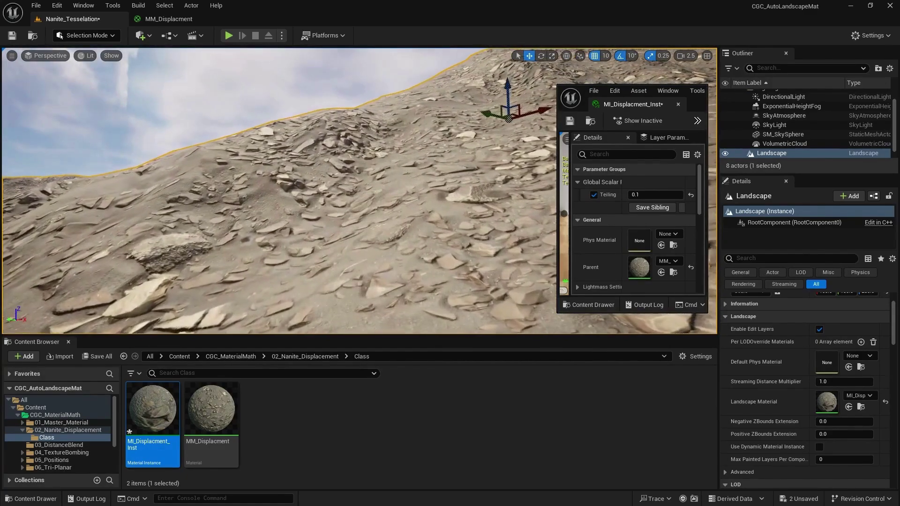
right_click_drag(265, 325, 266, 324)
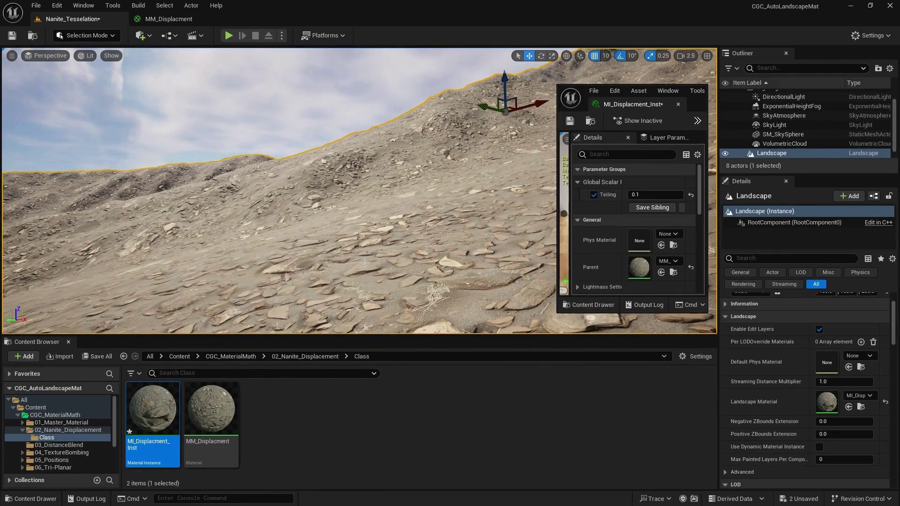
Enable Nanite on the landscape and build its Nanite data
scroll(746, 341, "down", 5)
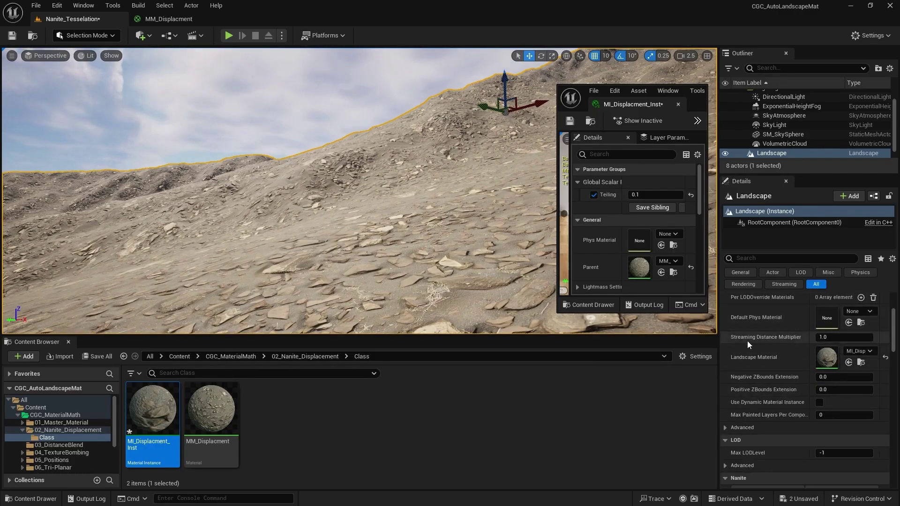
scroll(746, 333, "down", 2)
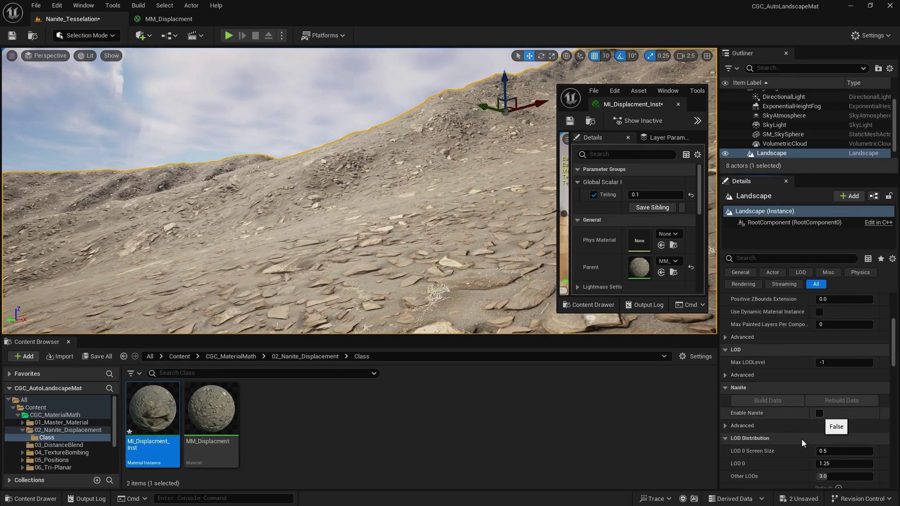
left_click(818, 413)
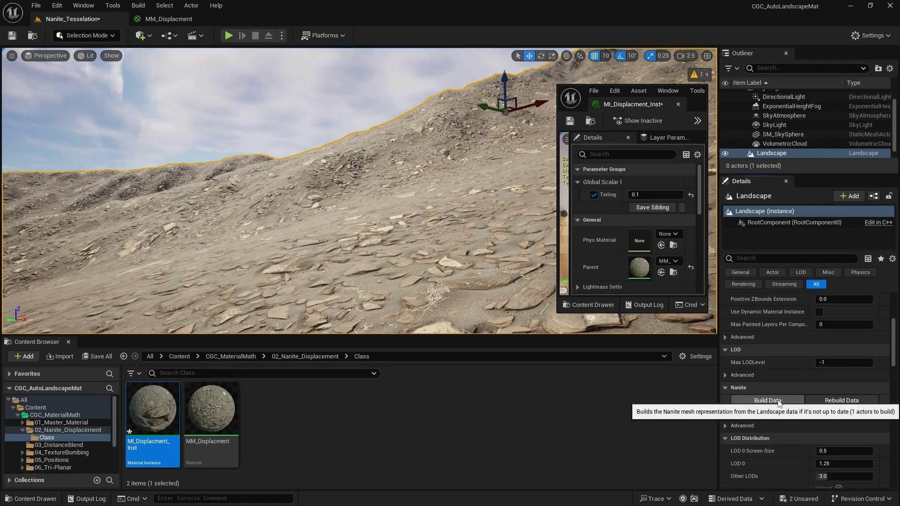
left_click(779, 402)
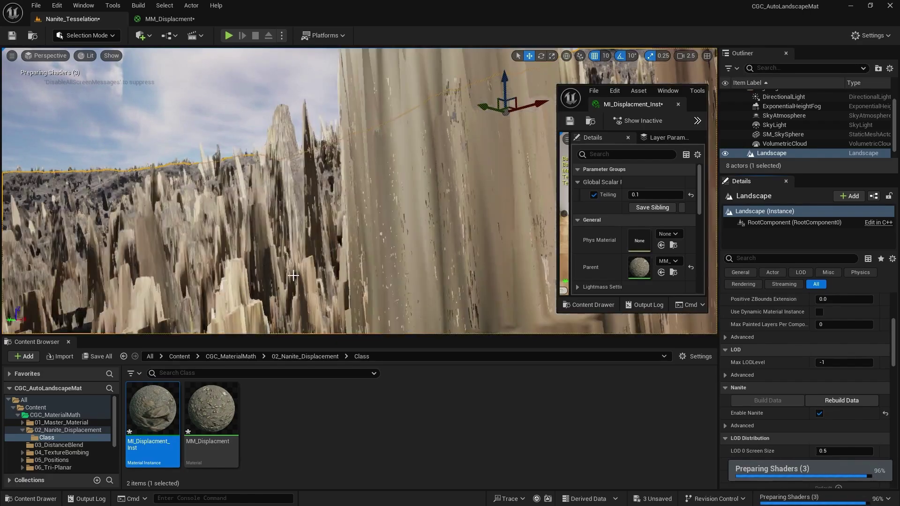
View the displaced rock spikes, then select the Teiling node in MM_Displacment
right_click_drag(293, 275, 290, 298)
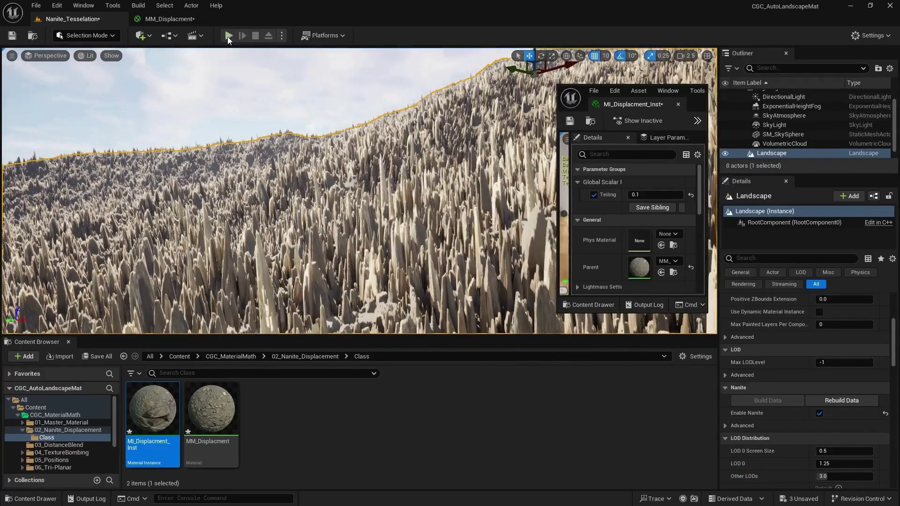
left_click(185, 21)
left_click(391, 223)
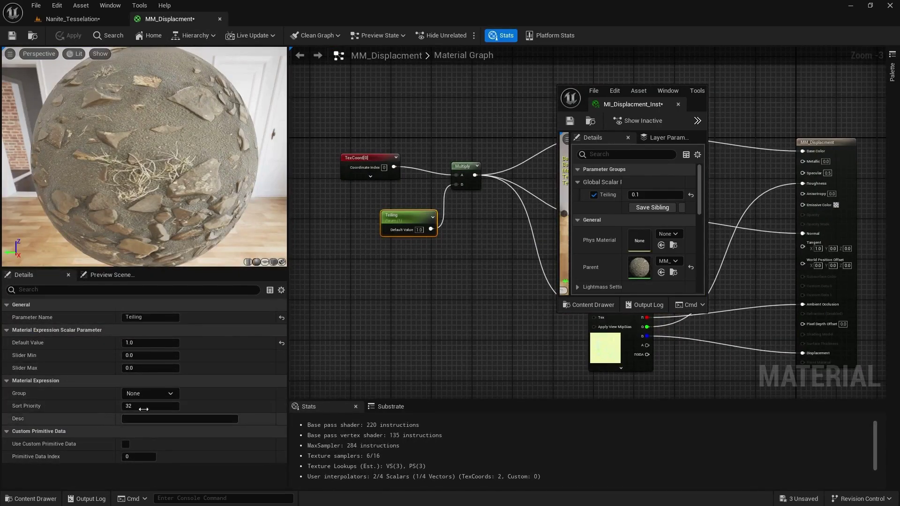
Set MM_Displacment's Nanite displacement Magnitude to 0.5 and apply it to the level
left_click(823, 140)
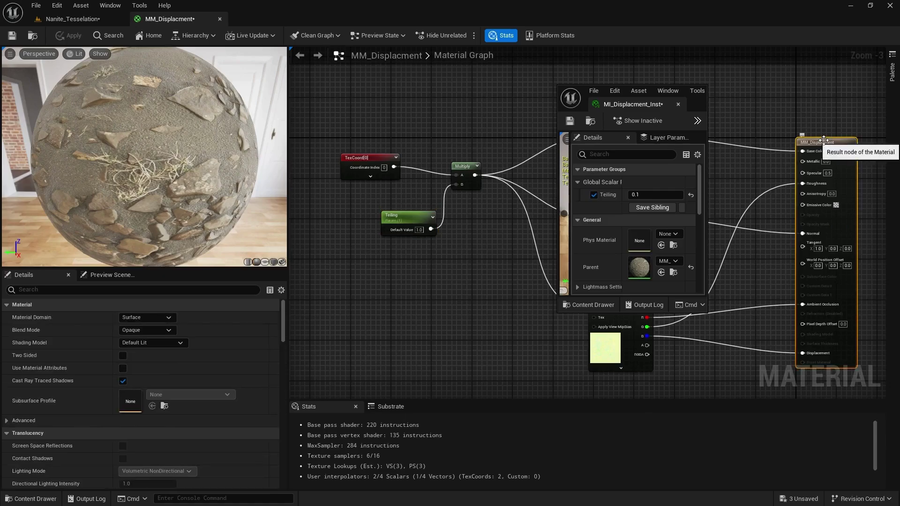
scroll(127, 396, "down", 5)
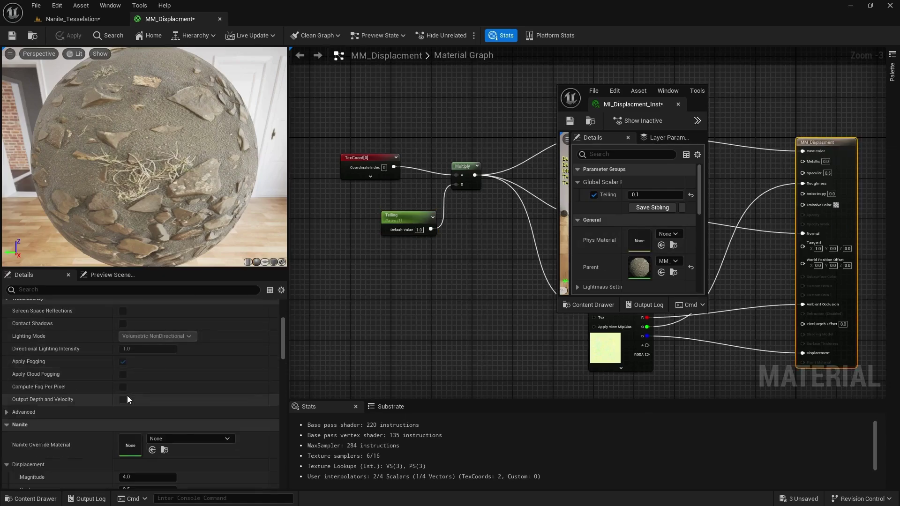
scroll(128, 396, "down", 3)
left_click(151, 416)
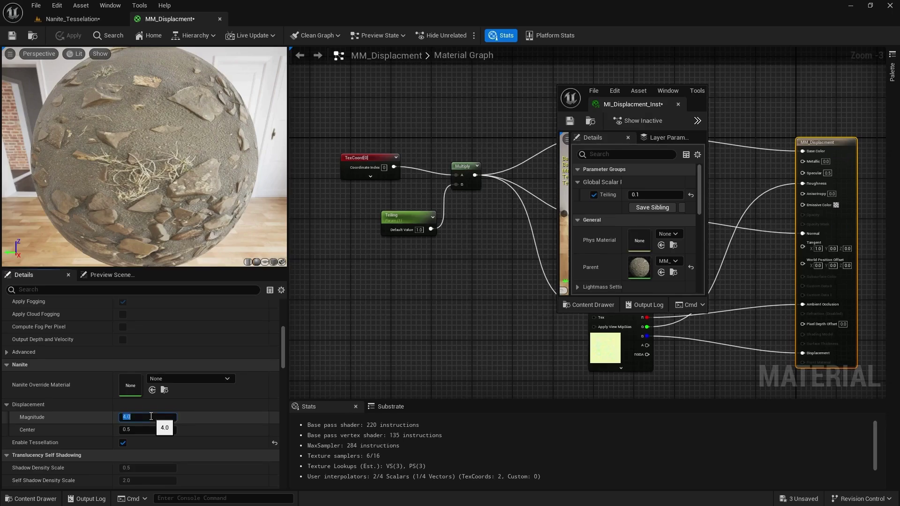
key("Return")
left_click(74, 36)
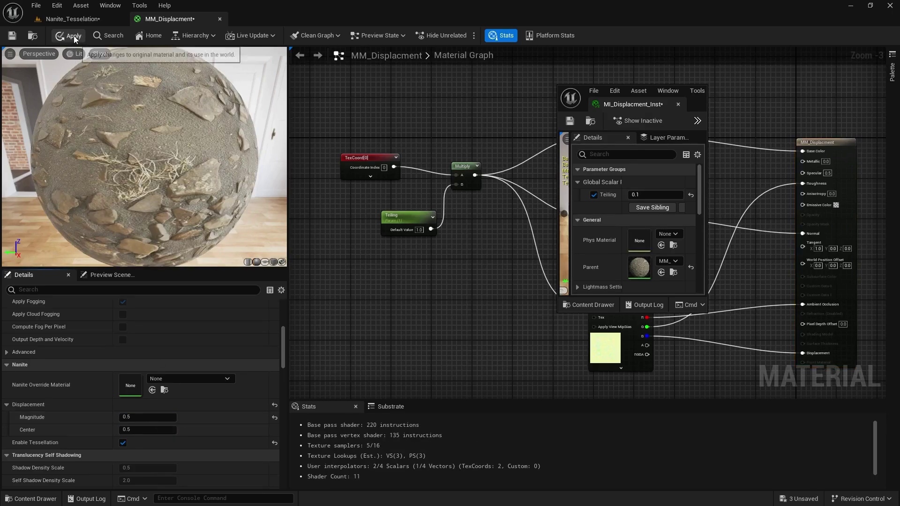
left_click(74, 17)
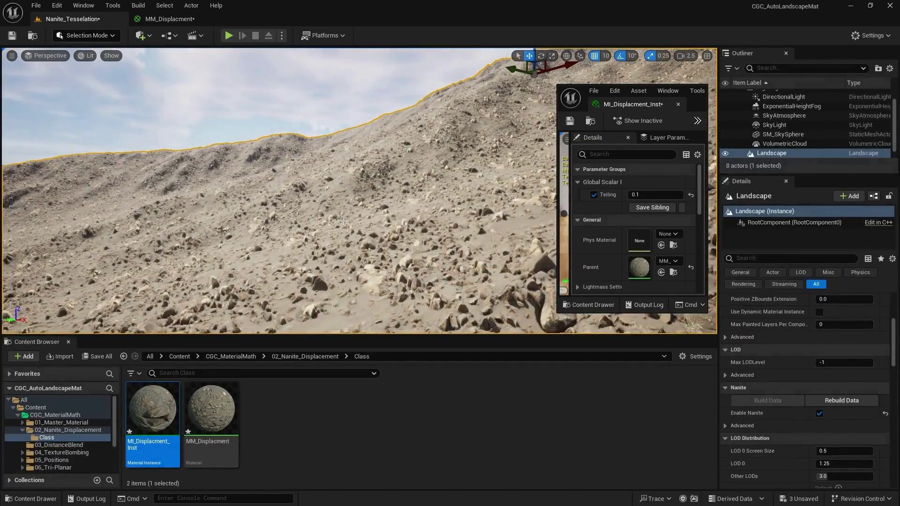
Lower the displacement Magnitude to 0.1, apply, and check the landscape in the level
left_click(169, 18)
left_click(145, 417)
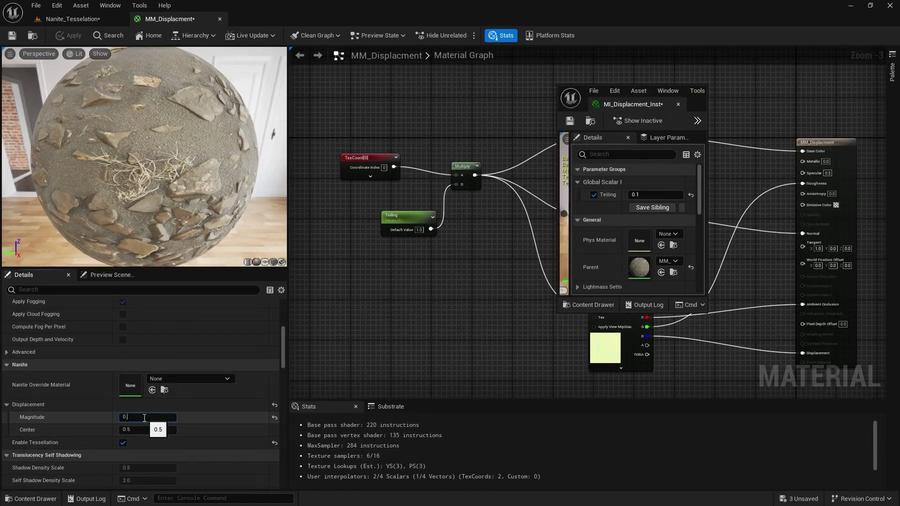
type("0.1")
key("Return")
left_click(70, 35)
left_click(69, 21)
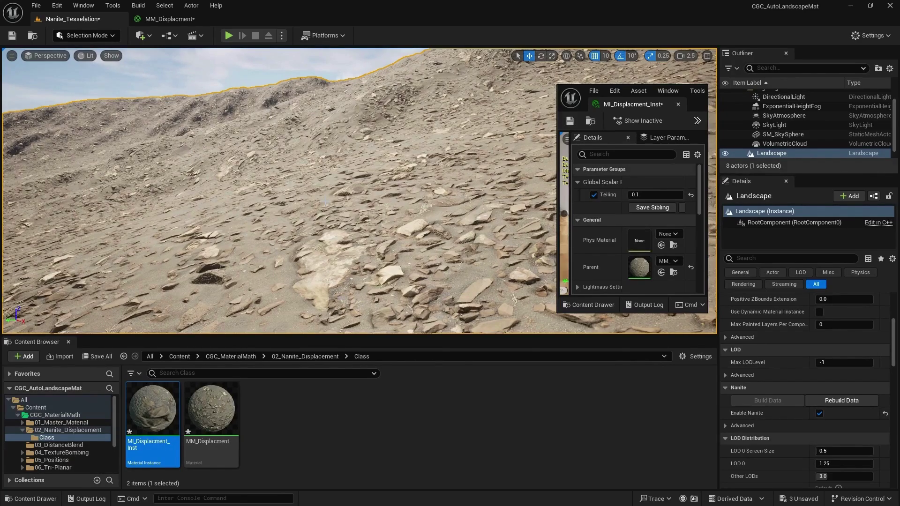
left_click(168, 19)
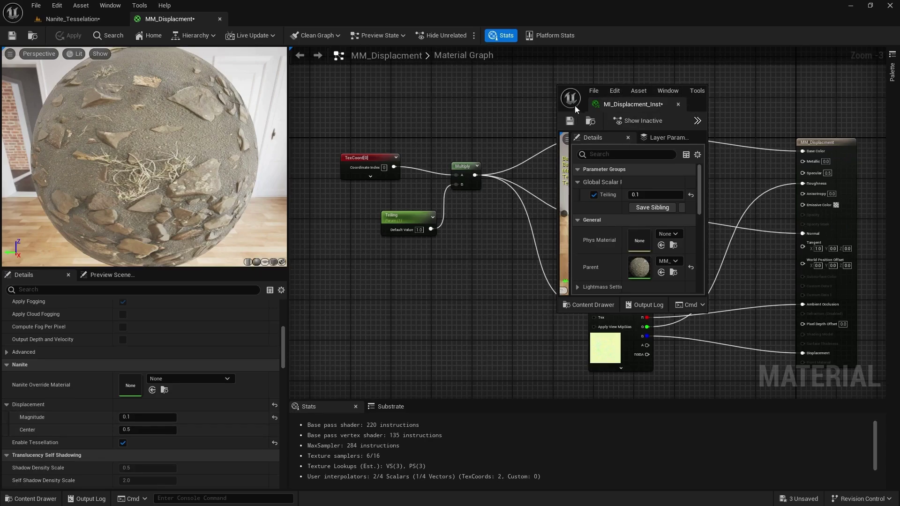
Dock the MI_Displacment_Inst editor as a tab beside the material
right_click(697, 329)
left_click(594, 73)
left_click_drag(527, 26, 295, 44)
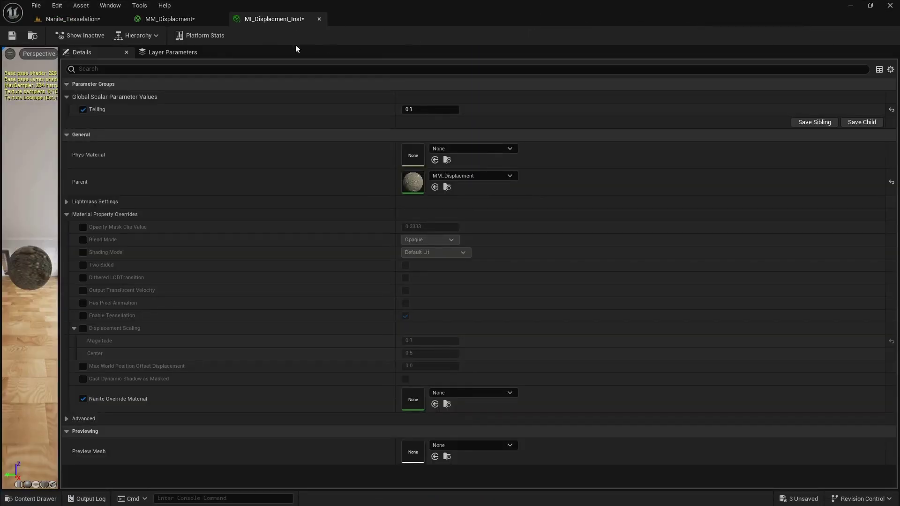
Add a Multiply node fed by the Texture Sample's blue channel in input A
left_click(201, 21)
right_click_drag(691, 337, 577, 257)
scroll(564, 237, "up", 3)
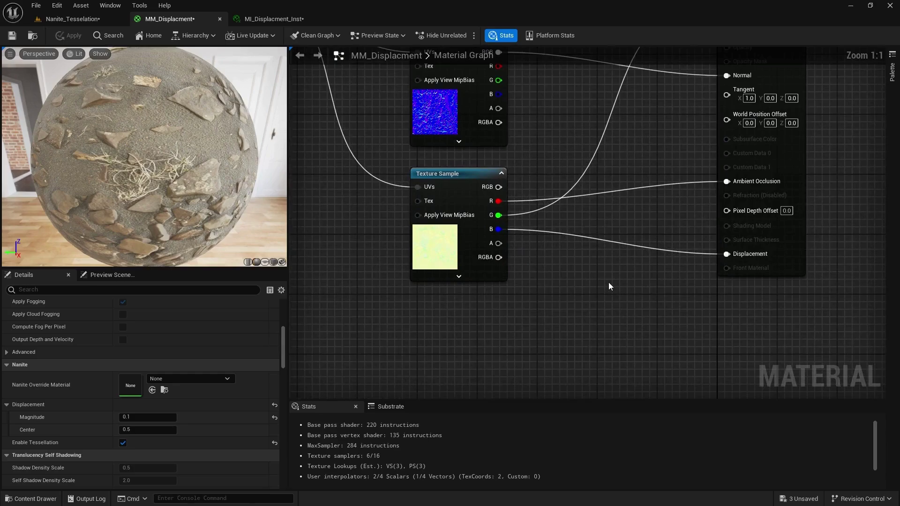
left_click(585, 255)
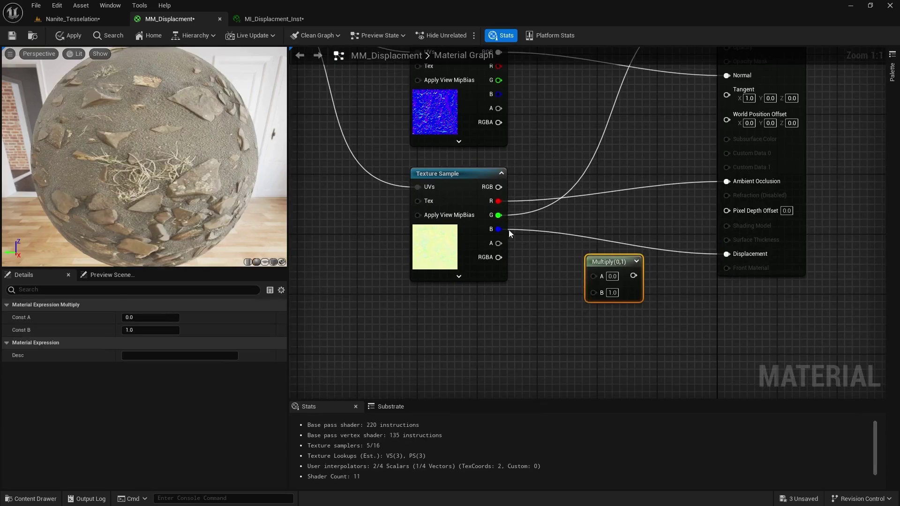
left_click_drag(498, 229, 594, 276)
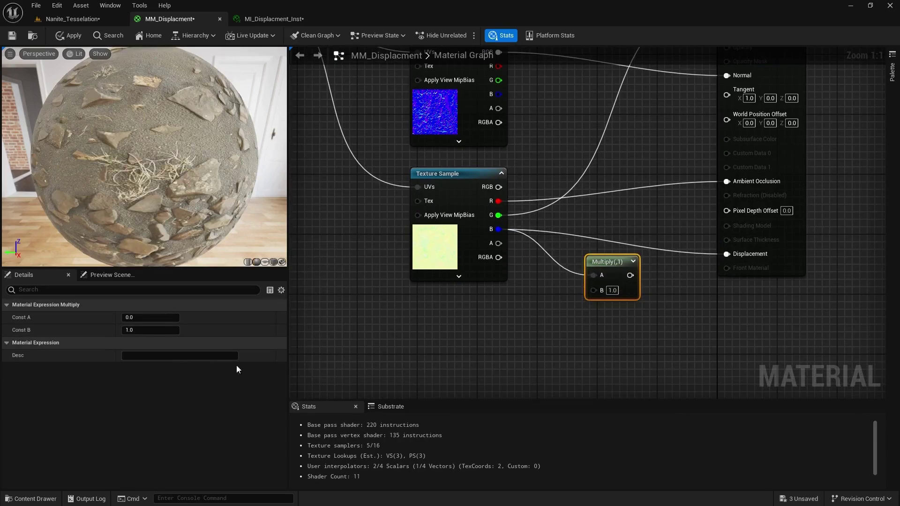
right_click(594, 262)
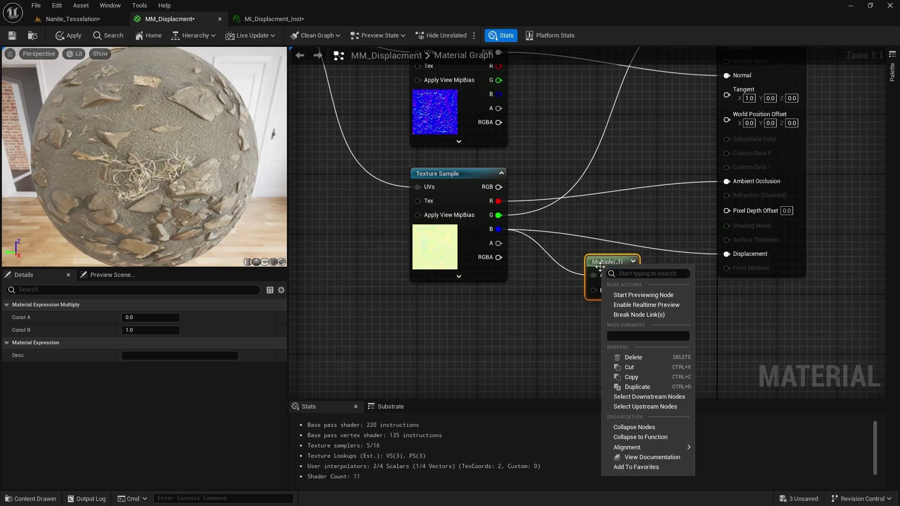
left_click(530, 320)
Create a Displacment_Magnitude scalar parameter (0.1) and wire it into Multiply's B input
left_click(510, 327)
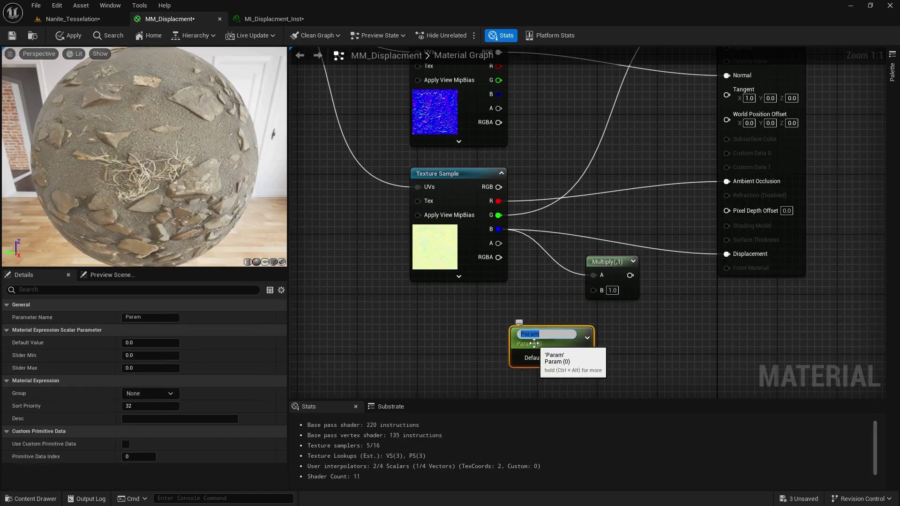
type("Displacment_Magnitude")
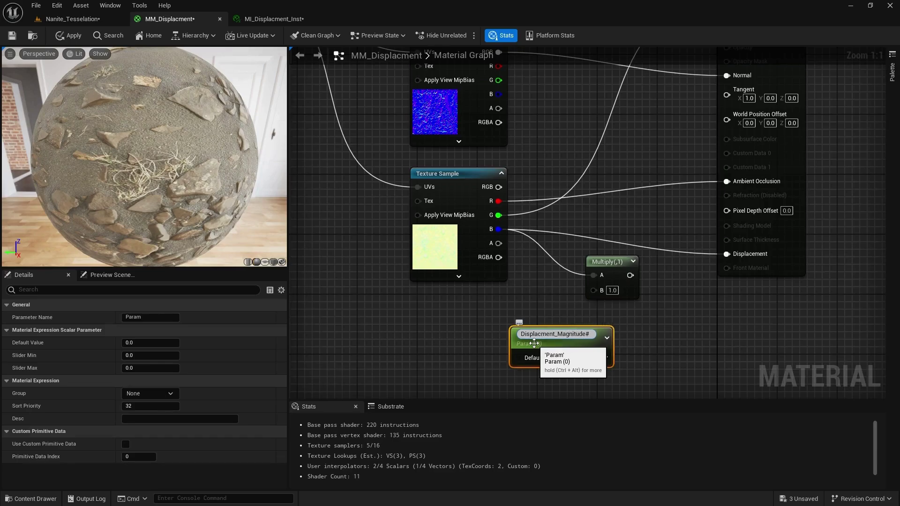
key("Return")
left_click(568, 354)
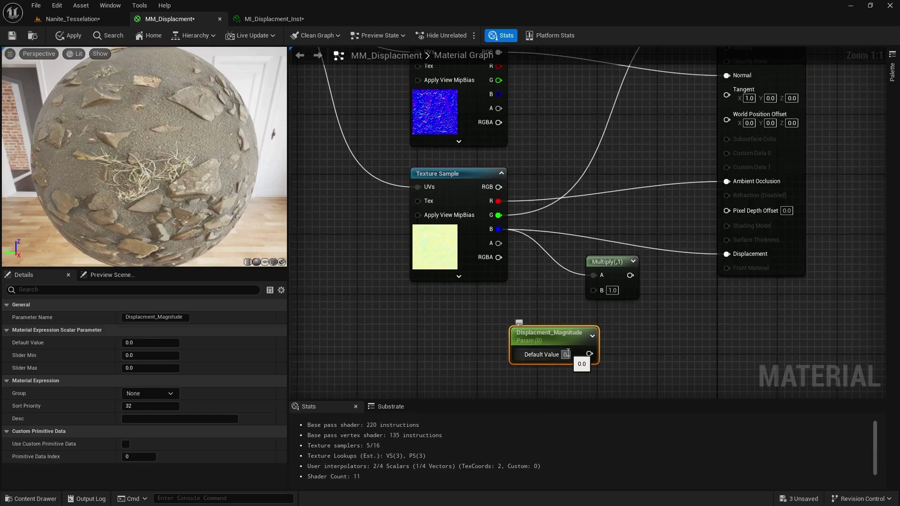
left_click_drag(589, 353, 593, 289)
left_click_drag(555, 332, 492, 315)
right_click_drag(629, 274, 584, 298)
scroll(585, 298, "down", 1)
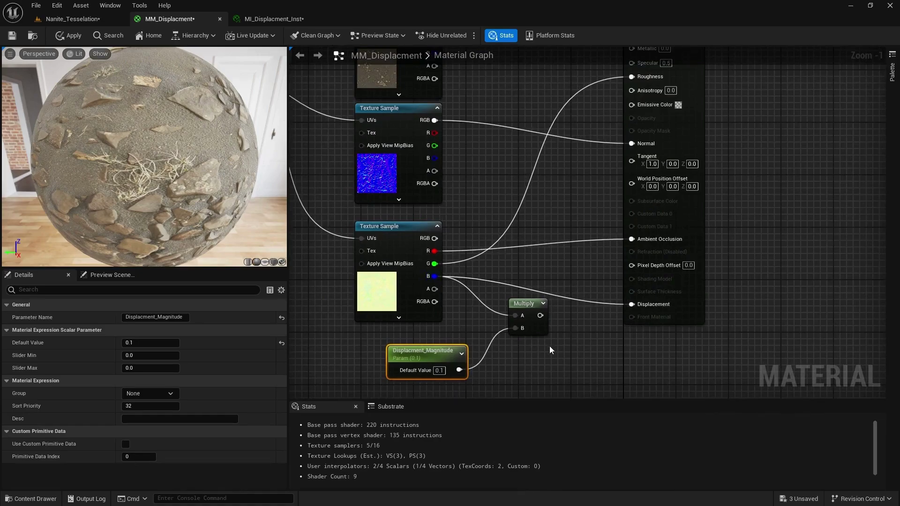
Add Multiply's result to a Displacment_Bias parameter and route the Add into Displacement
left_click_drag(540, 315, 569, 345)
type("add")
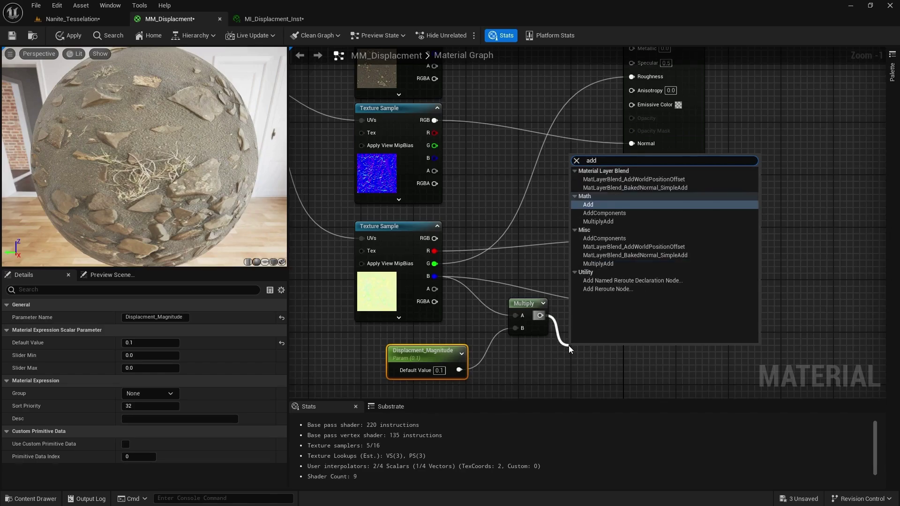
left_click(588, 204)
right_click_drag(534, 382, 551, 299)
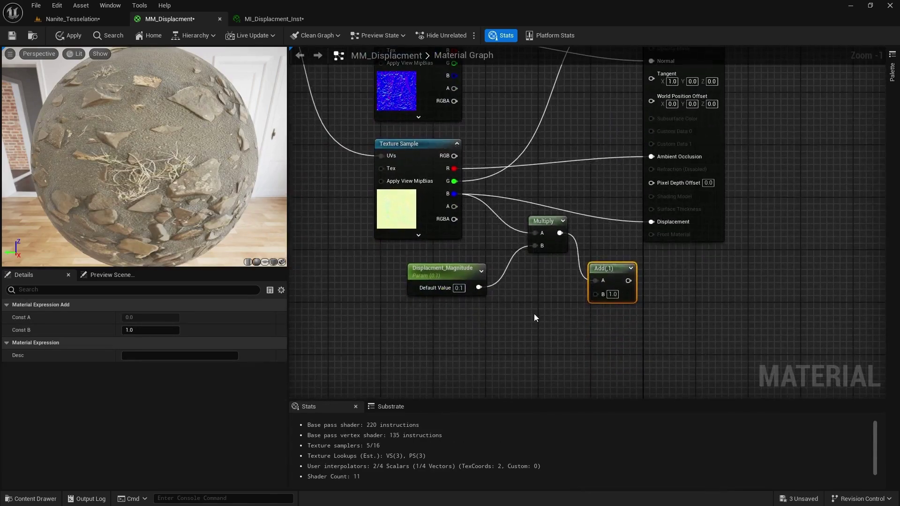
left_click(529, 323)
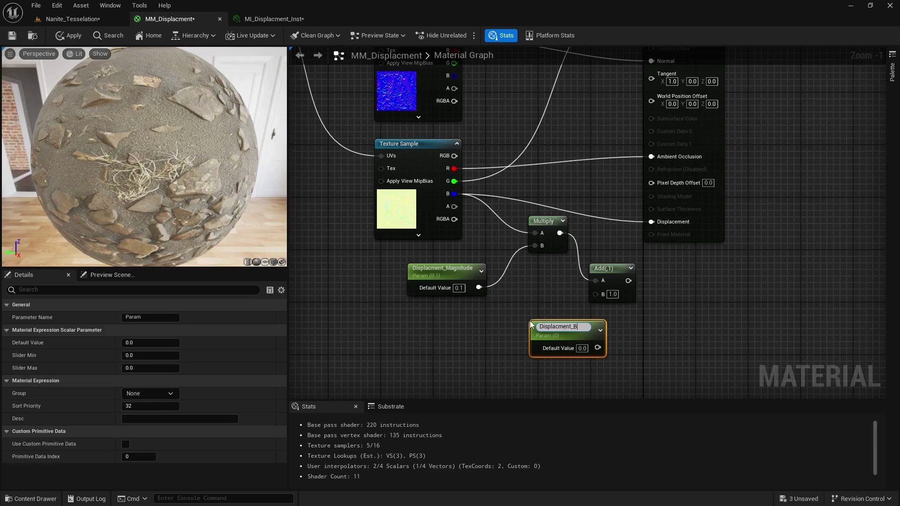
key("Return")
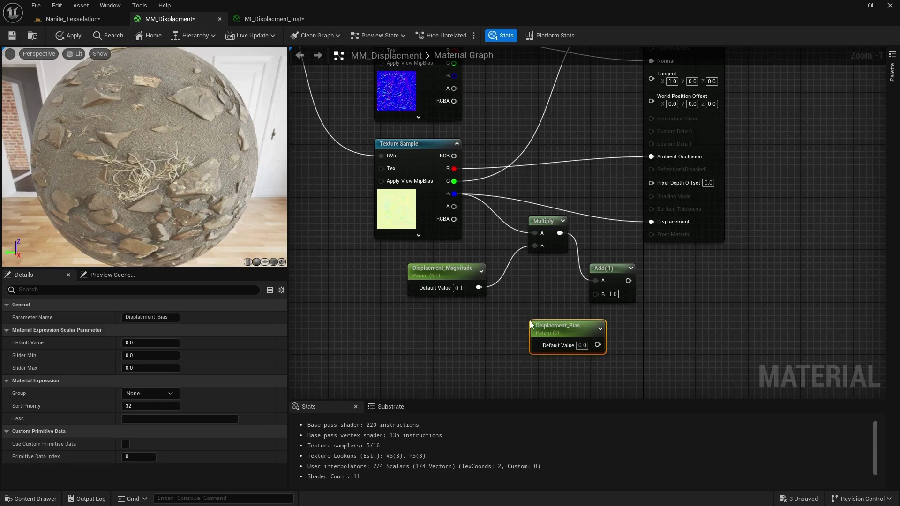
left_click_drag(601, 338, 651, 222)
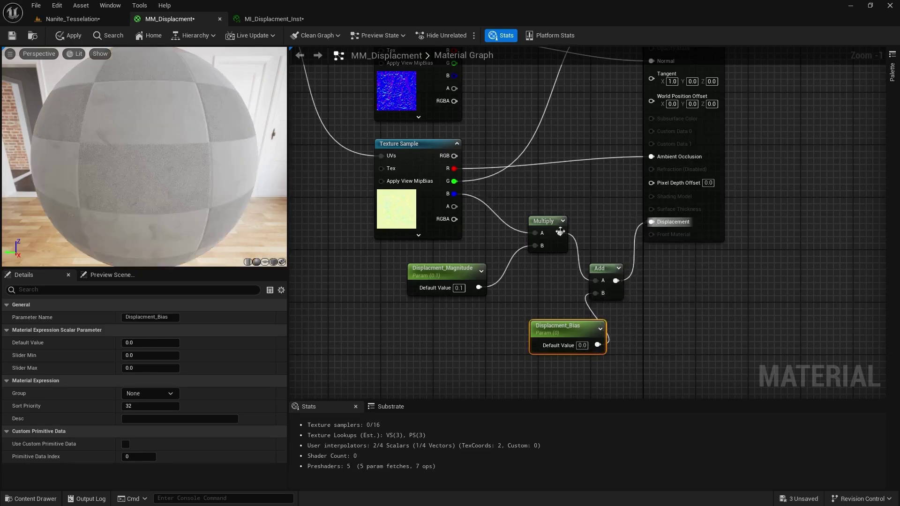
left_click_drag(546, 224, 551, 271)
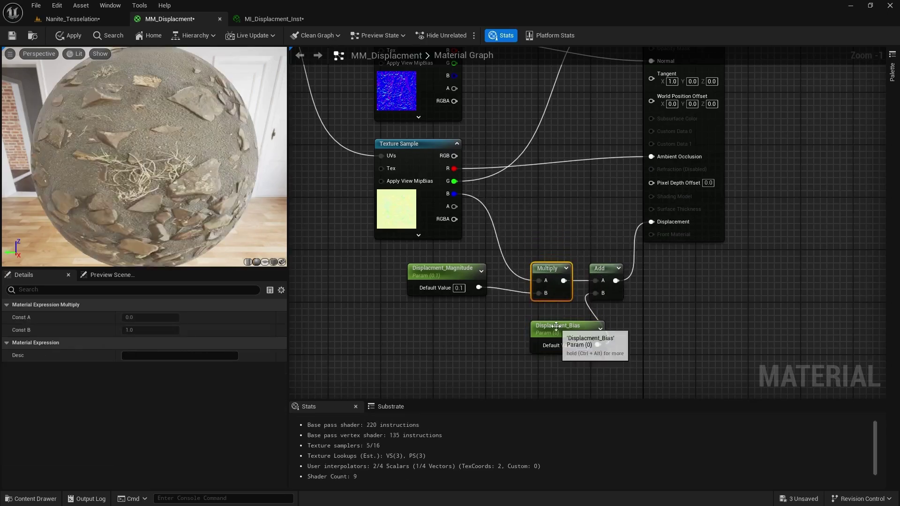
left_click_drag(553, 329, 541, 323)
Apply the material and float the MI_Displacment_Inst window over the Nanite_Tesselation level
left_click(68, 37)
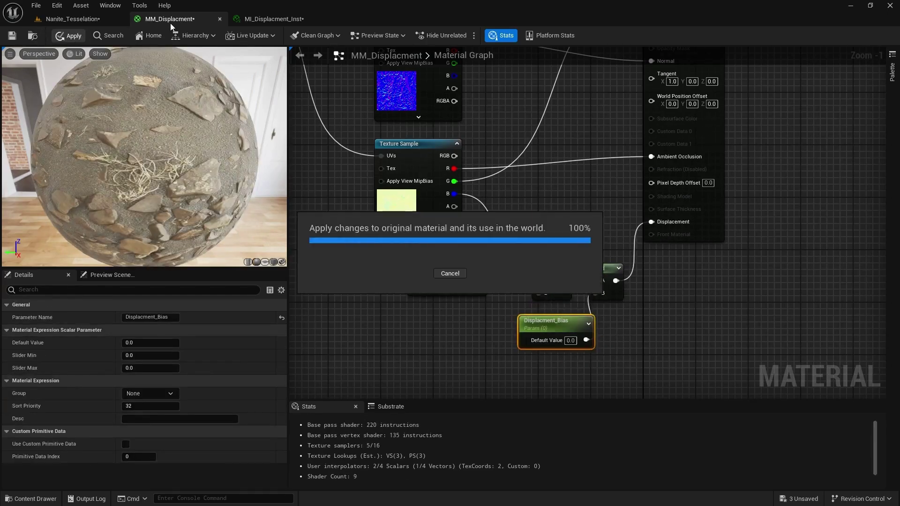
left_click(88, 21)
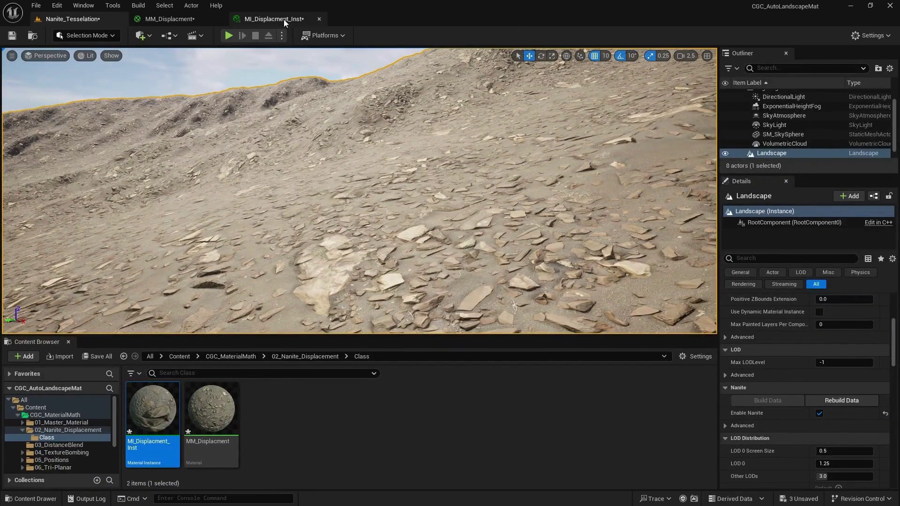
left_click_drag(283, 19, 450, 134)
left_click(72, 19)
Override Displacment_Magnitude, stepping it through 0.3 and 1 up to 3
left_click(417, 232)
left_click(555, 233)
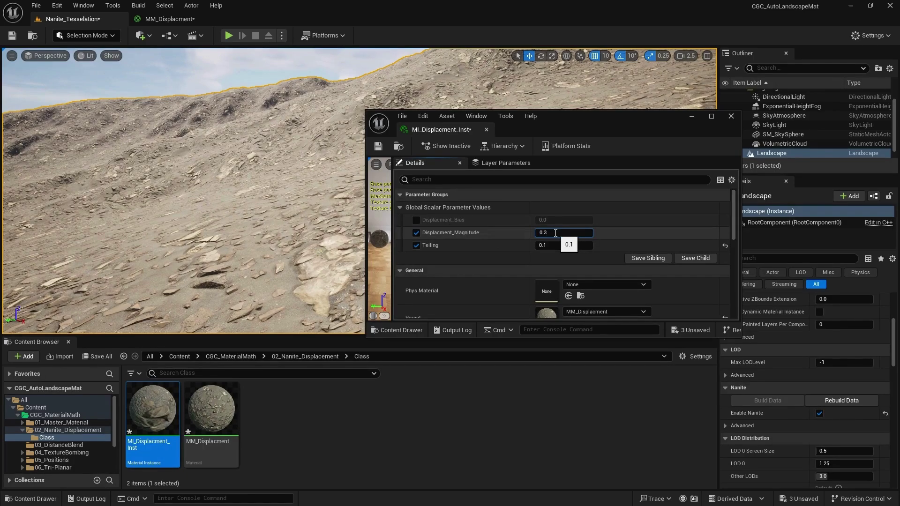
type("0.3")
key("Return")
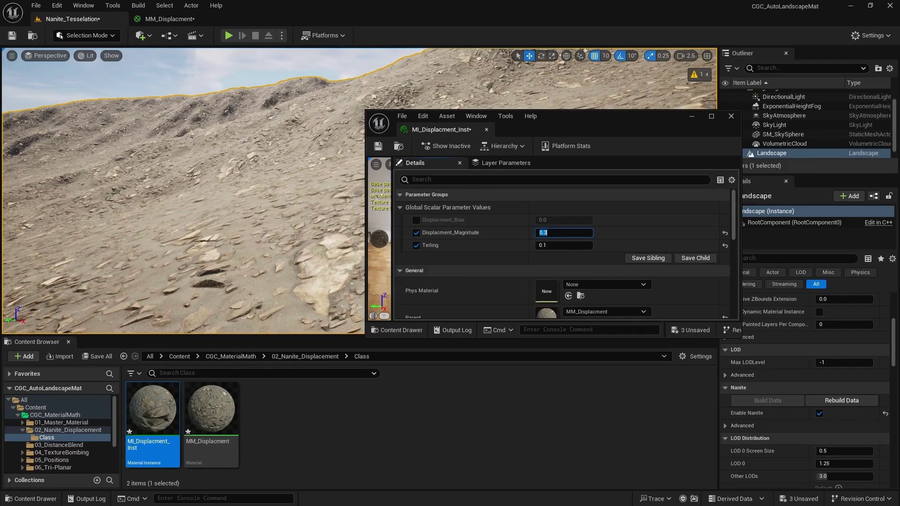
type("1")
key("Return")
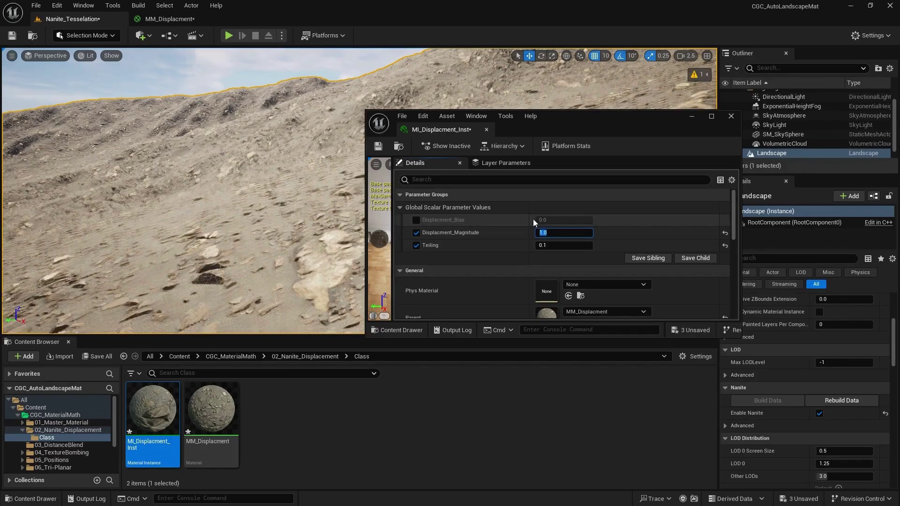
type("3")
key("Return")
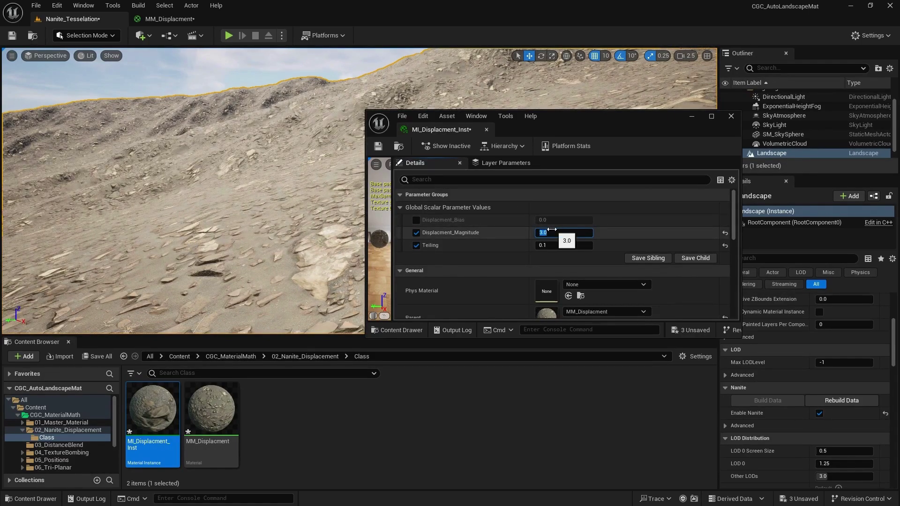
left_click(181, 22)
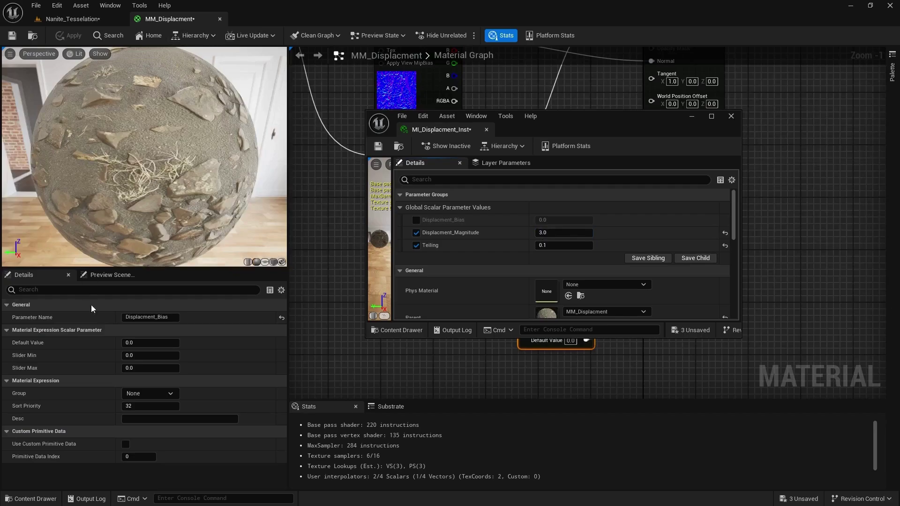
right_click_drag(797, 75, 693, 92)
left_click(692, 92)
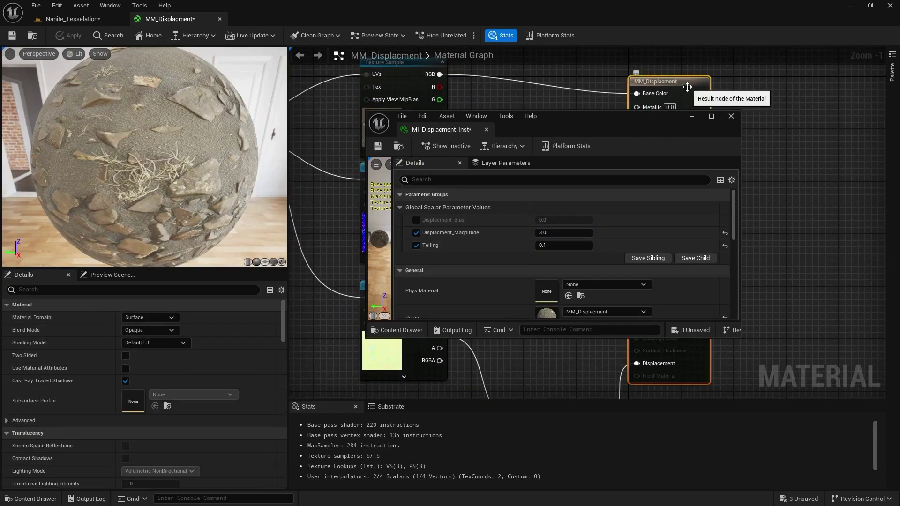
scroll(182, 354, "down", 5)
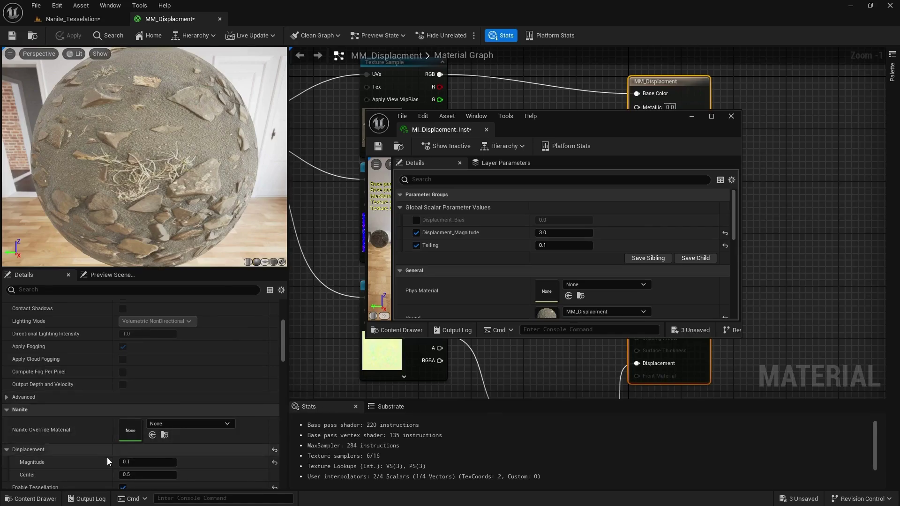
left_click(73, 20)
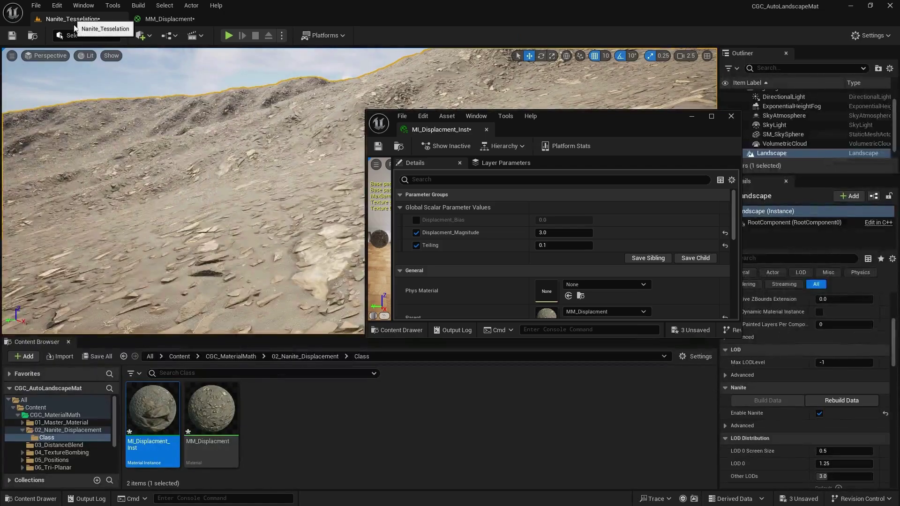
Override Displacment_Bias, set it to 1, then drag it down to about 0.648
left_click(418, 221)
left_click(549, 221)
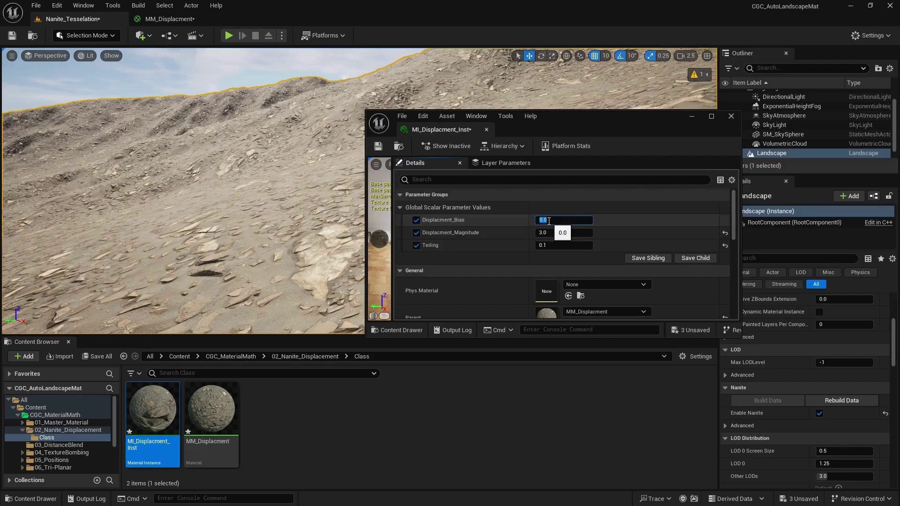
type("1")
key("Return")
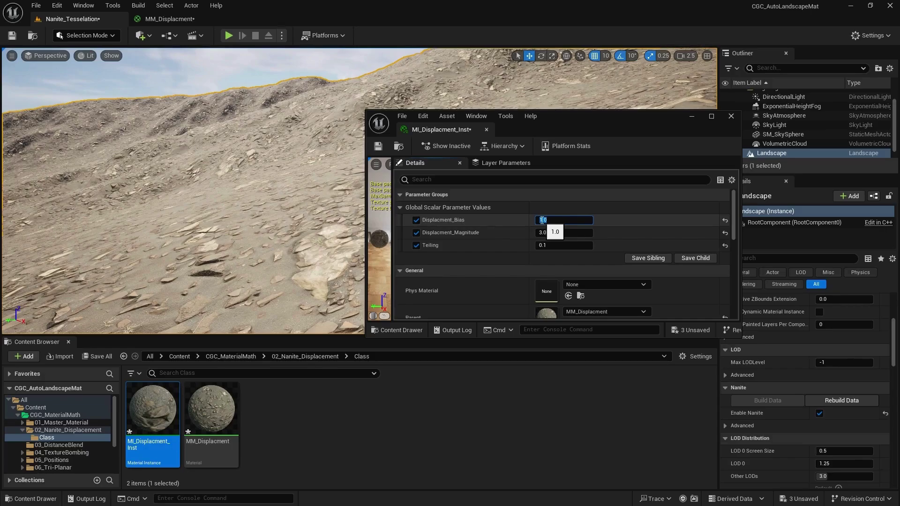
left_click_drag(536, 220, 553, 229)
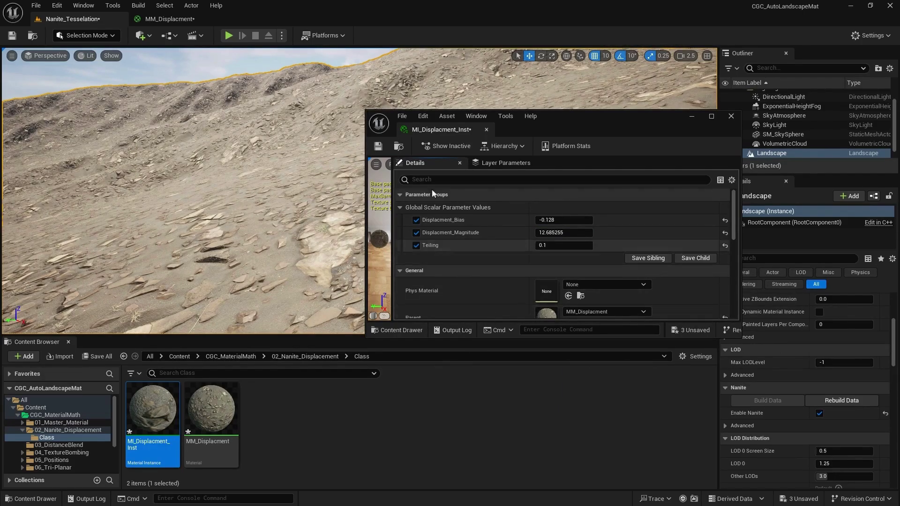
Set Displacment_Magnitude to 1 and Displacment_Bias to 0
left_click_drag(459, 118, 460, 58)
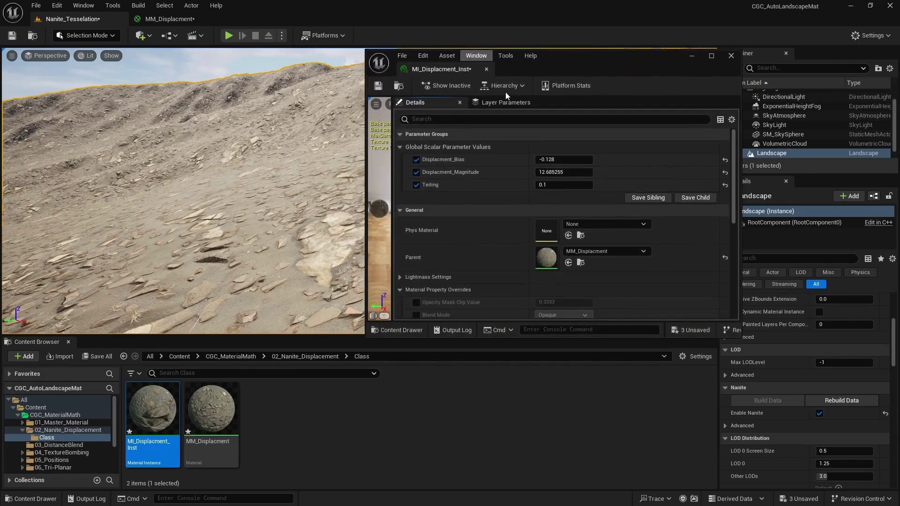
left_click(547, 172)
type("1")
key("Return")
left_click(558, 160)
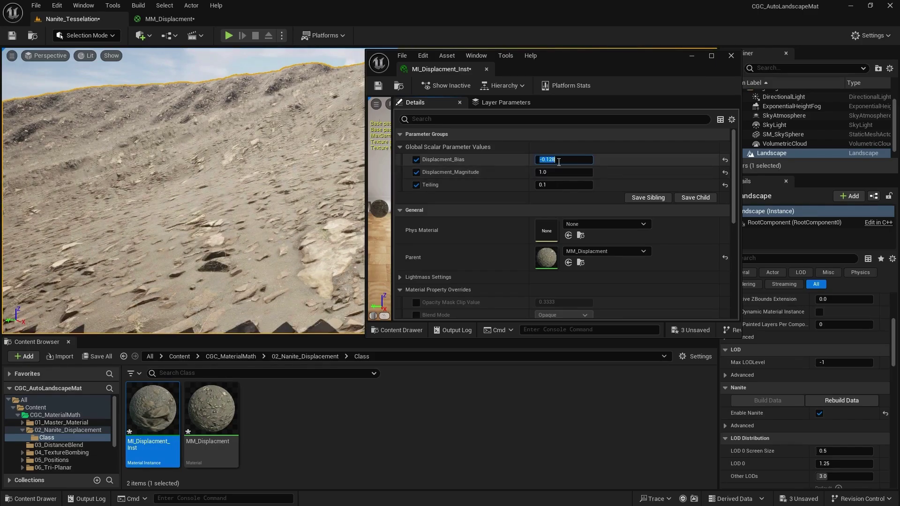
type("0")
key("Return")
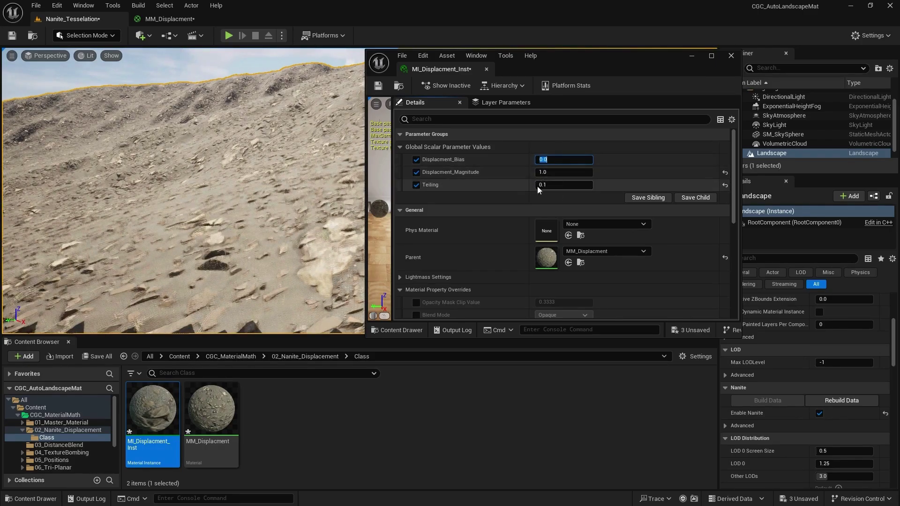
scroll(531, 203, "down", 5)
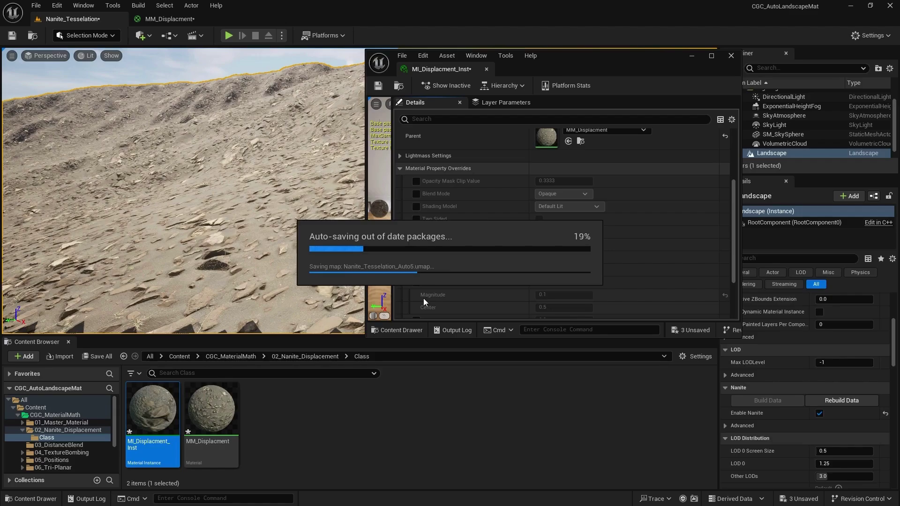
Override Displacement Scaling with a magnitude of 0.5
left_click(416, 283)
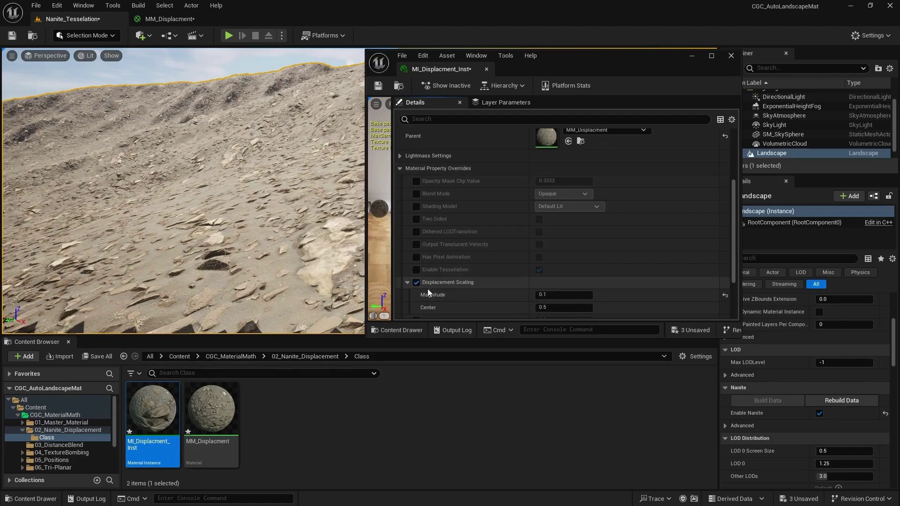
left_click(550, 295)
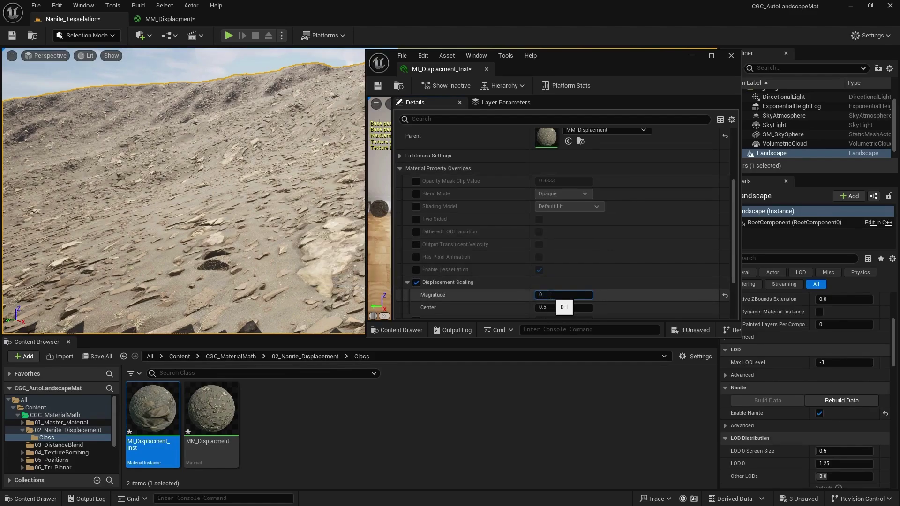
type("0.5")
key("Return")
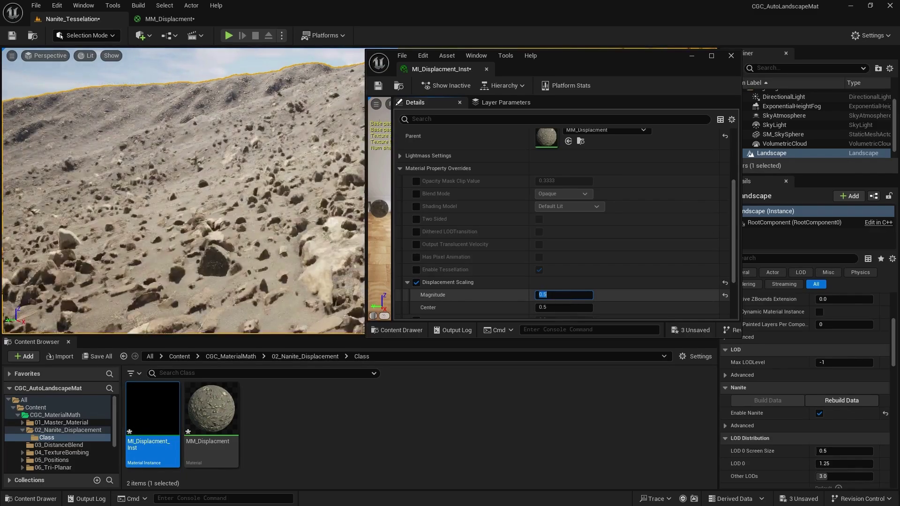
Set Displacment_Magnitude to 0.1, then 0.3, and close the instance window
scroll(552, 186, "up", 5)
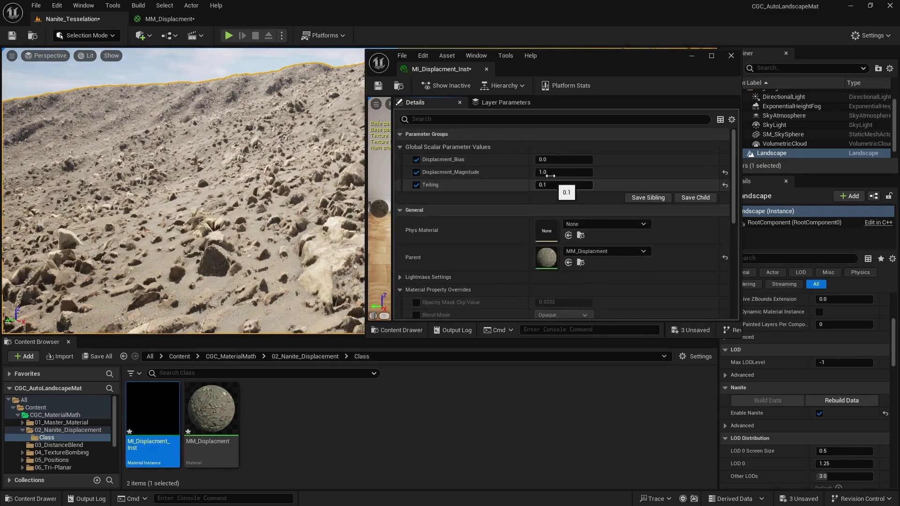
left_click(550, 172)
type("0")
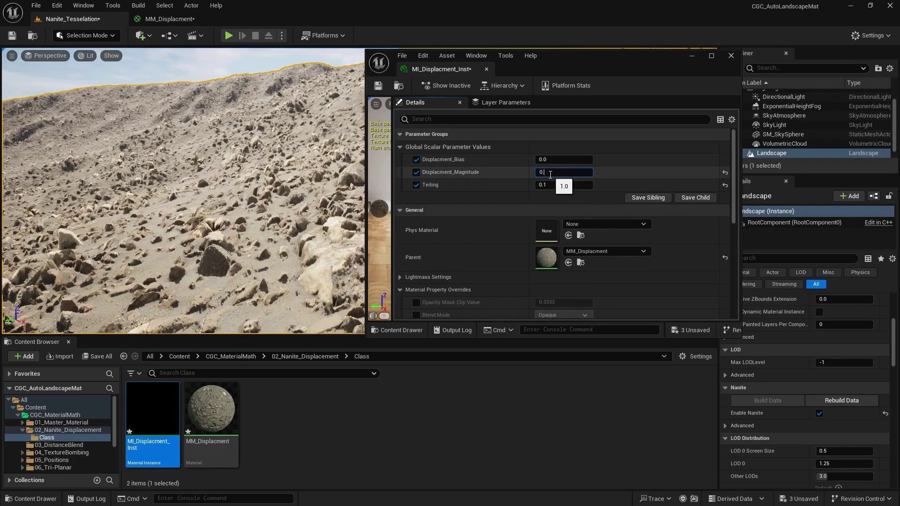
type(".1")
key("Return")
type("0.3")
key("Return")
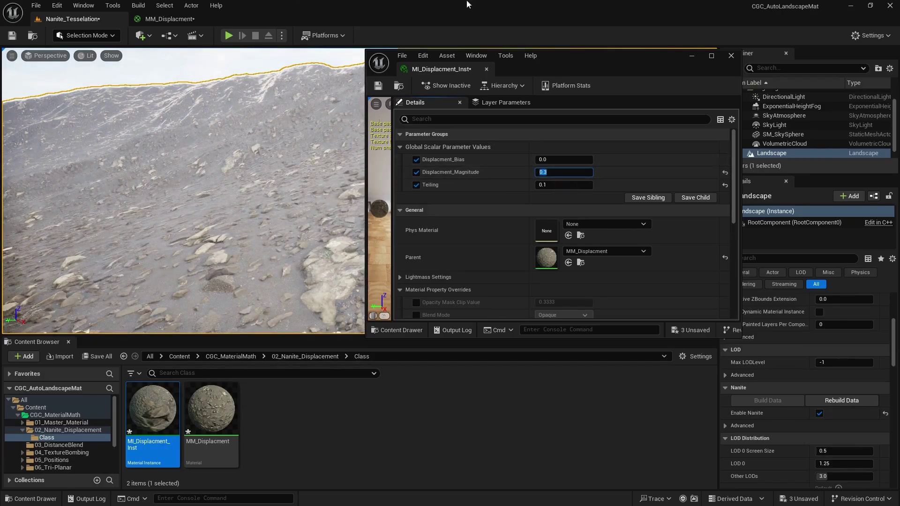
left_click(731, 56)
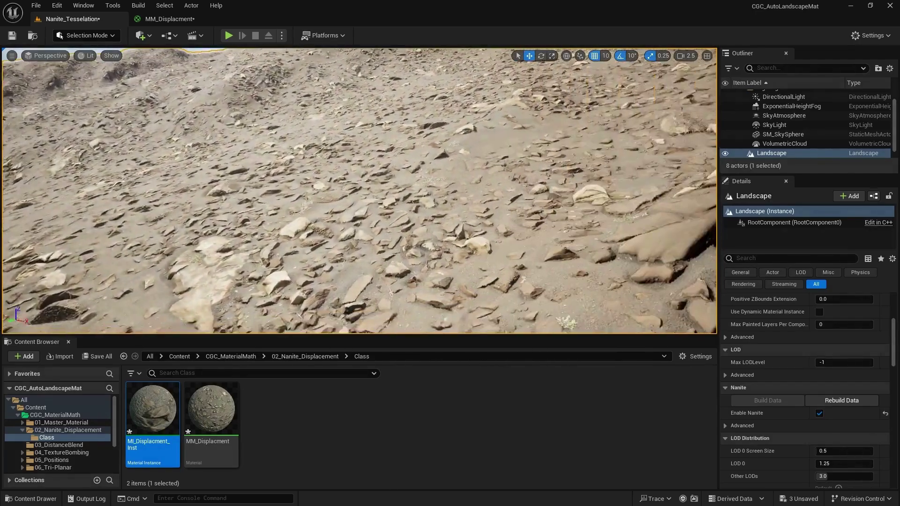
Browse to 01_Master_Material > Class and open MM_Master in the material editor
mouse_move(359, 191)
right_mouse_down()
mouse_move(366, 200)
mouse_move(358, 191)
right_mouse_up()
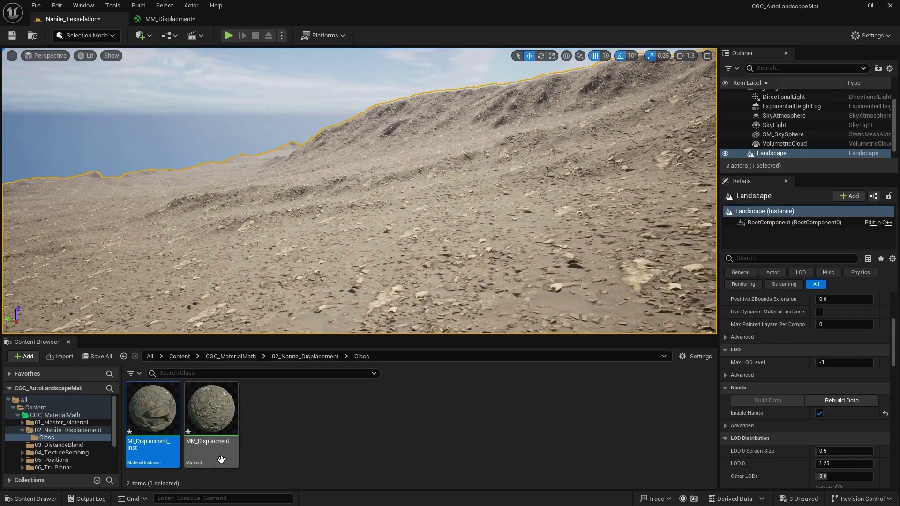
left_click(85, 423)
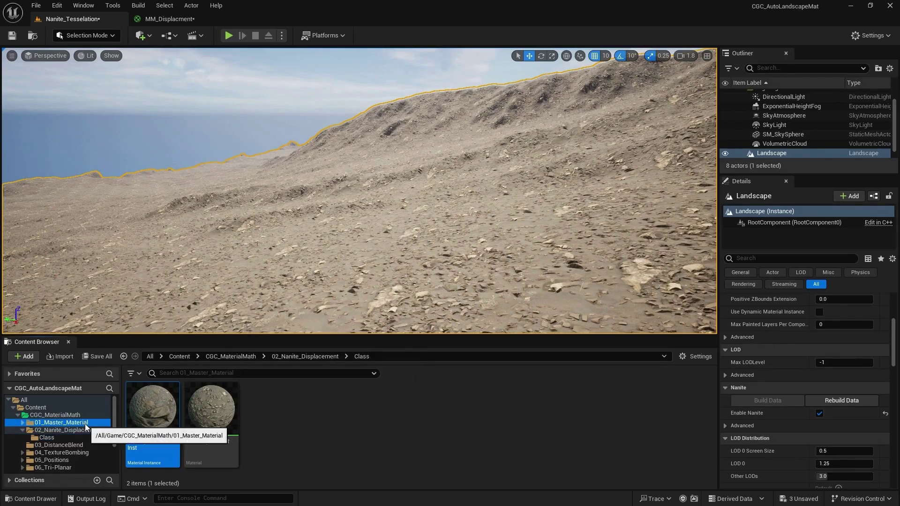
double_click(168, 402)
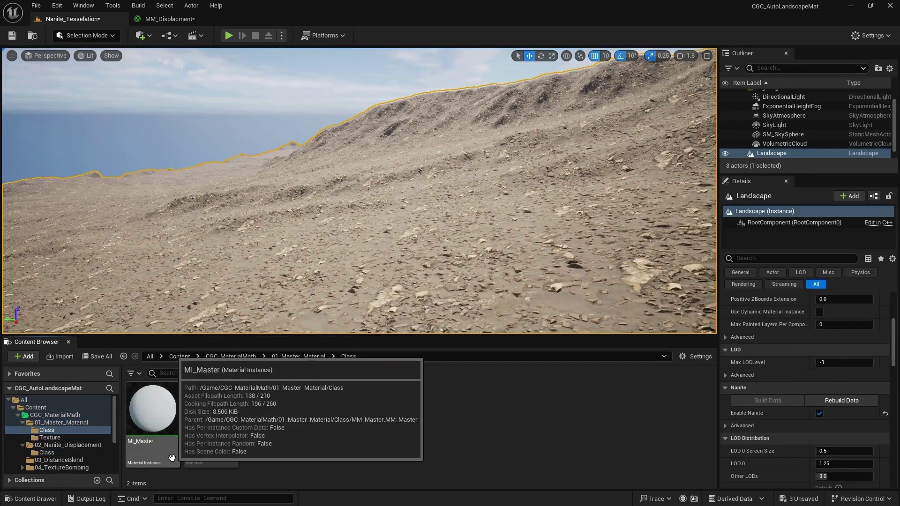
left_click(211, 408)
double_click(211, 407)
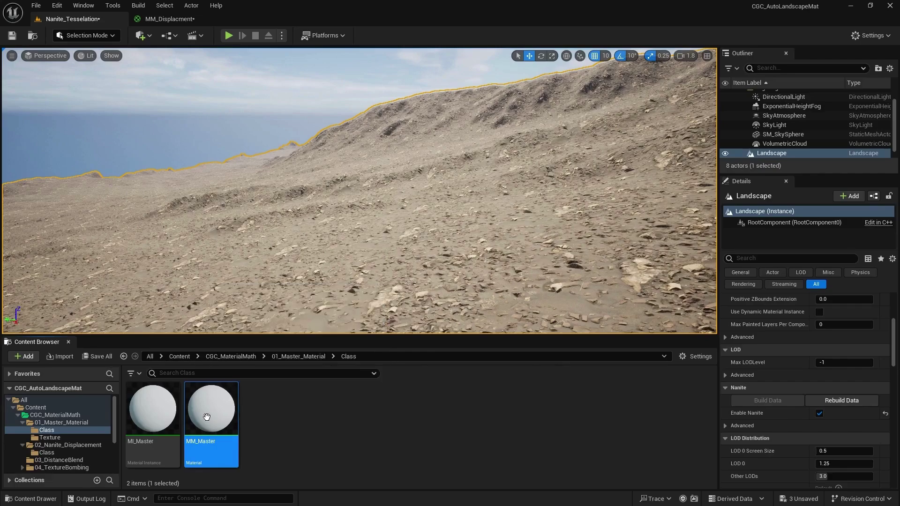
scroll(541, 293, "down", 3)
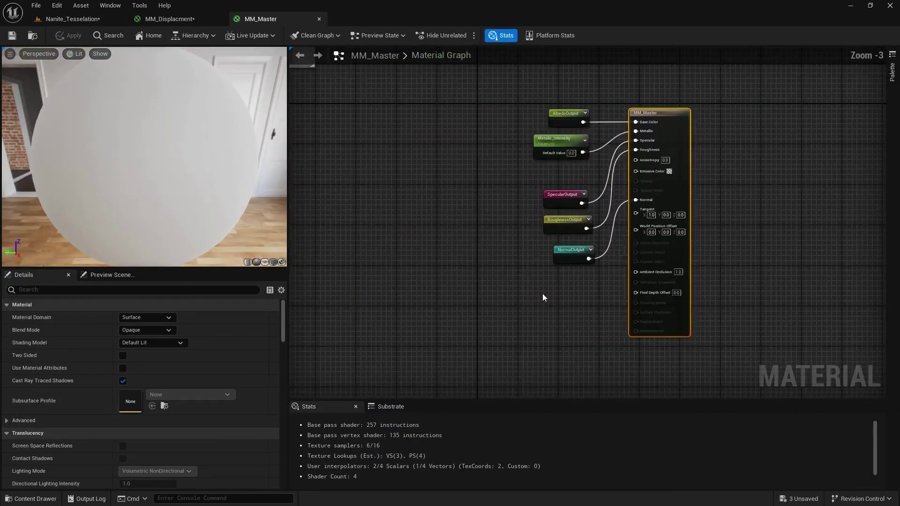
Turn on tessellation for MM_Master
scroll(542, 294, "down", 4)
right_click_drag(514, 309, 529, 285)
scroll(515, 286, "up", 2)
scroll(534, 300, "down", 2)
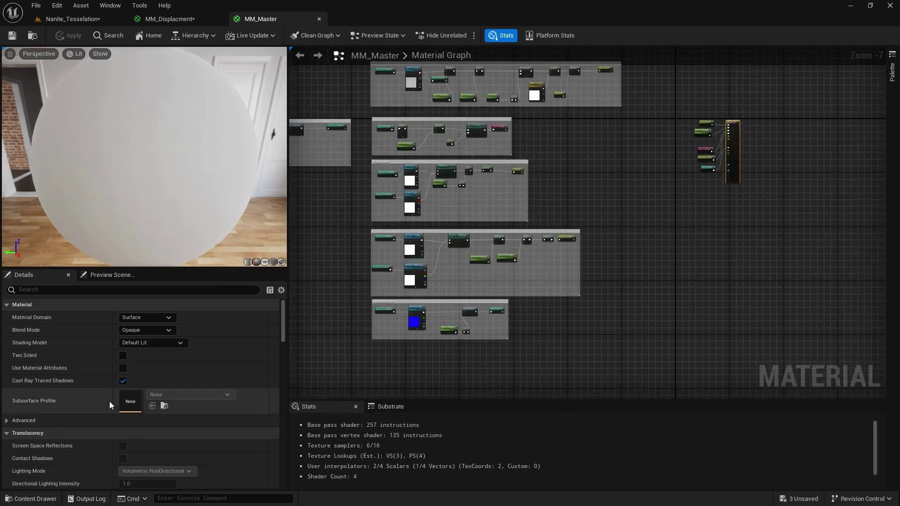
scroll(108, 403, "down", 3)
scroll(108, 401, "down", 5)
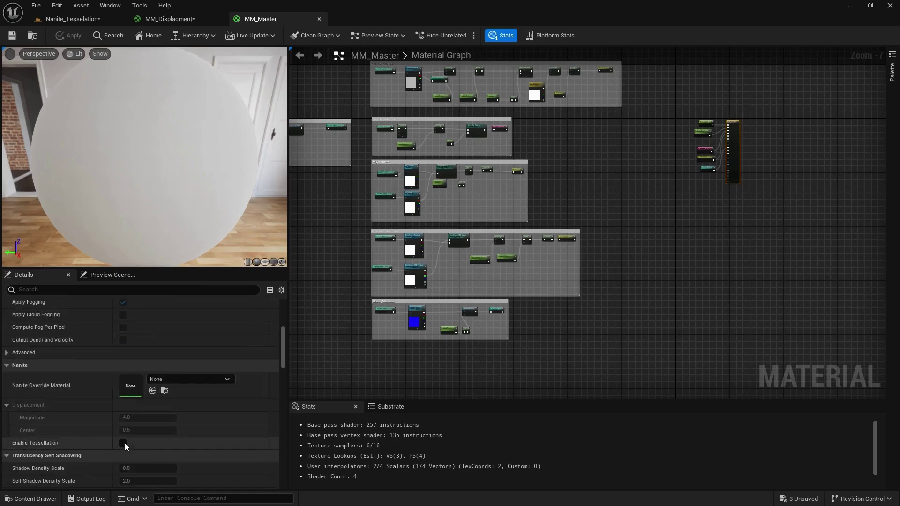
left_click(122, 443)
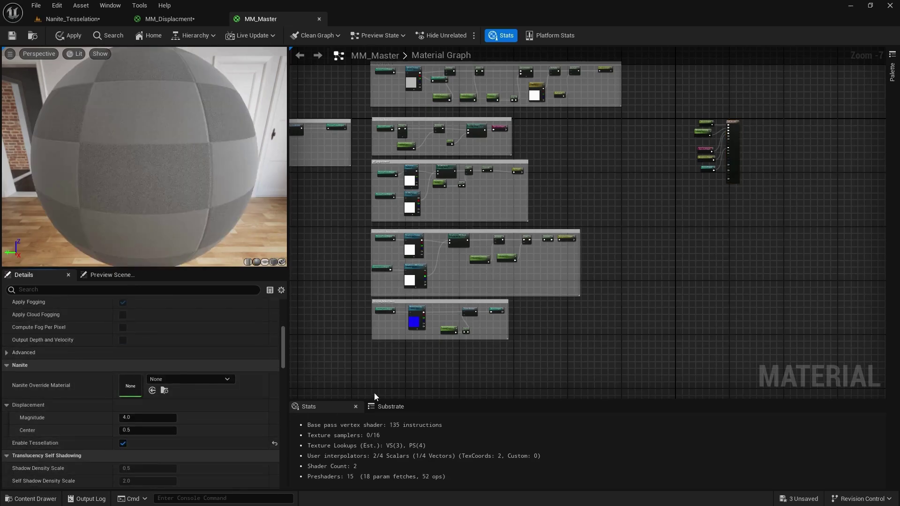
Duplicate Roughness_Texture and Roughness_ORD_Texture with Ctrl+D and move the copies below Normal_Adjustment
right_click_drag(385, 390, 459, 313)
scroll(478, 330, "up", 3)
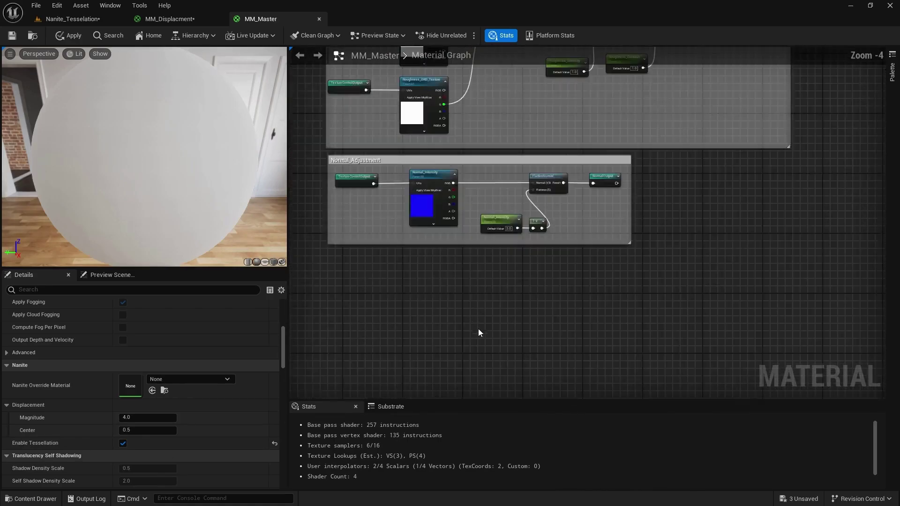
right_click_drag(385, 277, 395, 292)
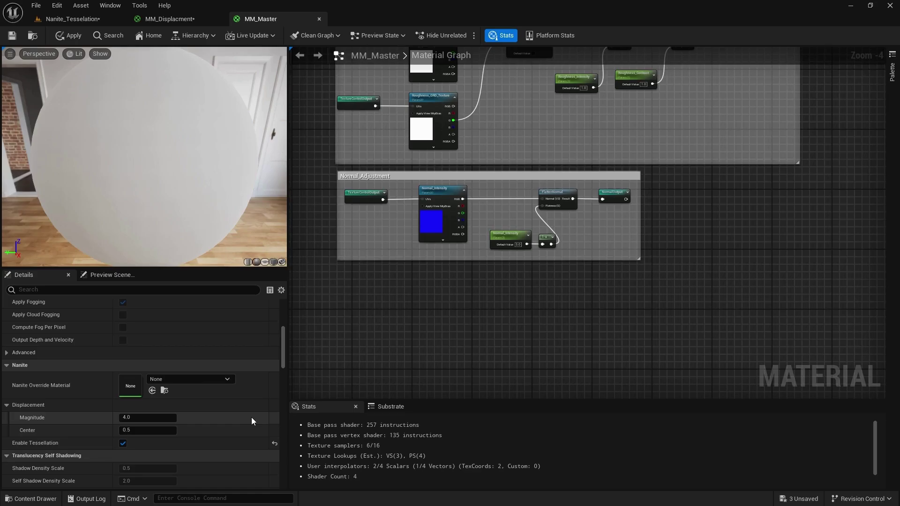
right_click_drag(414, 96, 399, 196)
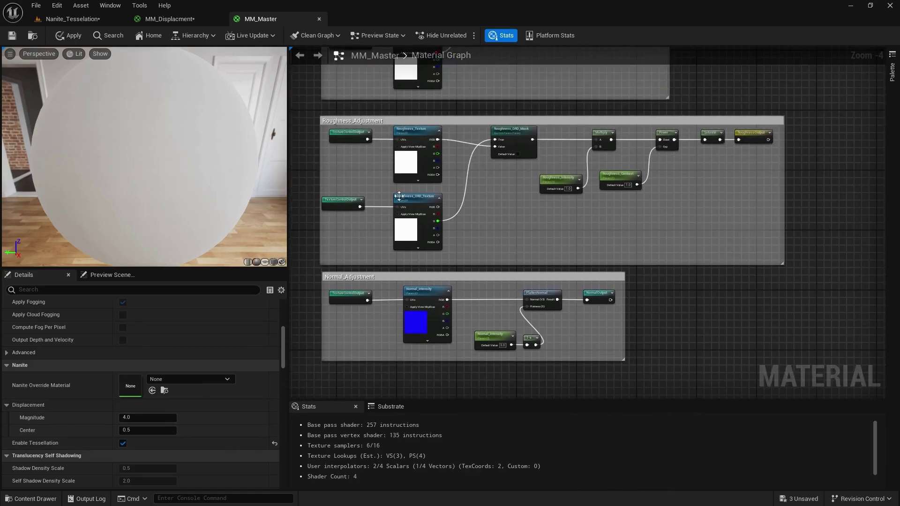
left_click(407, 128)
left_click(413, 196, "shift")
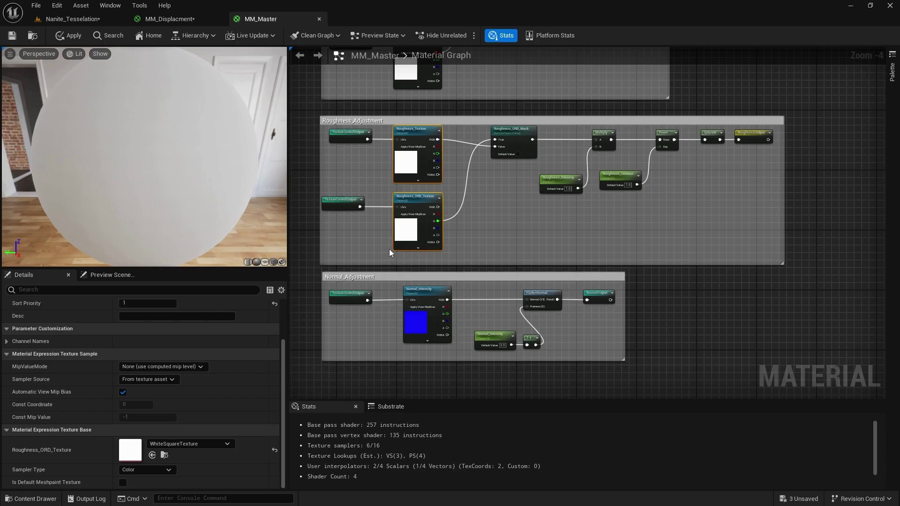
key("ctrl+d")
right_click_drag(400, 225, 418, 106)
left_click_drag(419, 106, 377, 264)
left_click(377, 264)
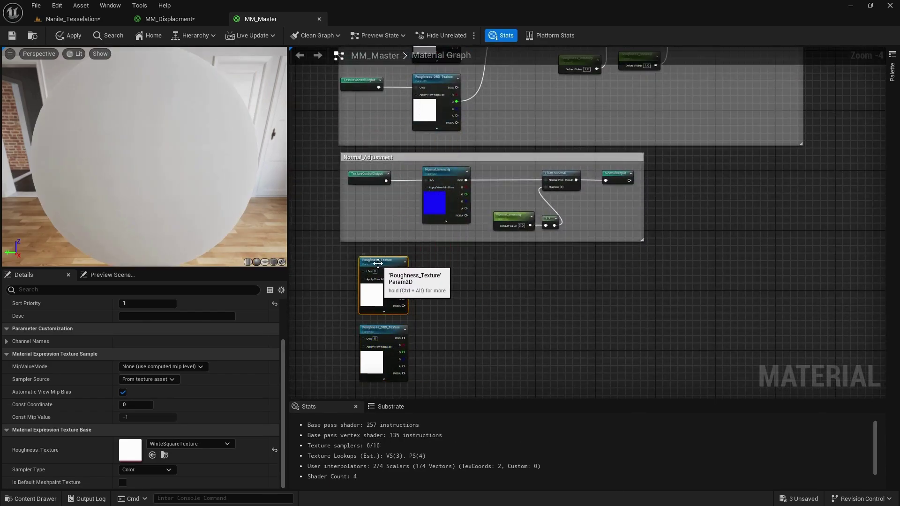
left_click(465, 270)
left_click(360, 254)
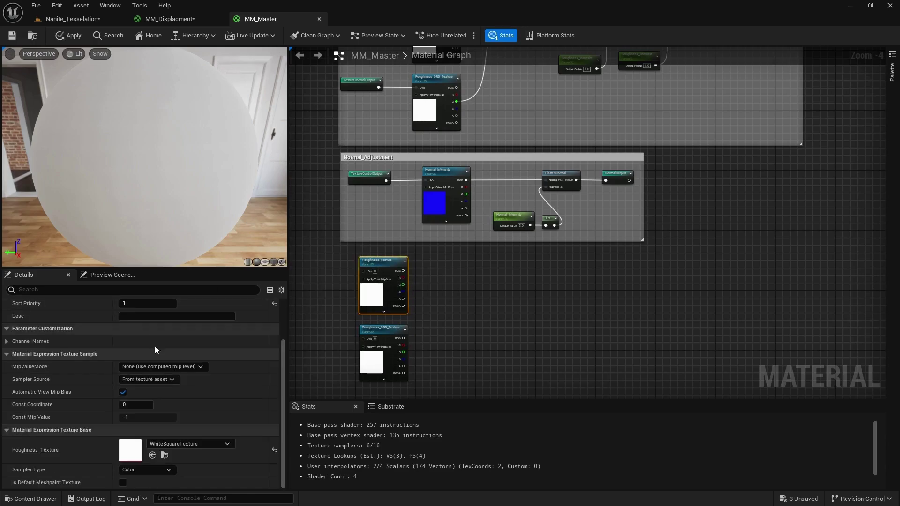
Rename the upper copied texture parameter to Diplacement_Texture
scroll(119, 313, "up", 3)
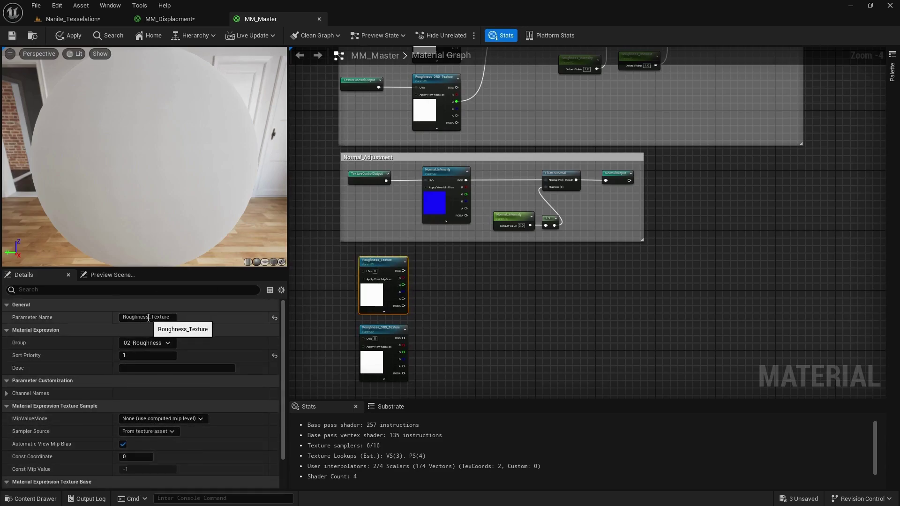
double_click(138, 317)
type("Diplace")
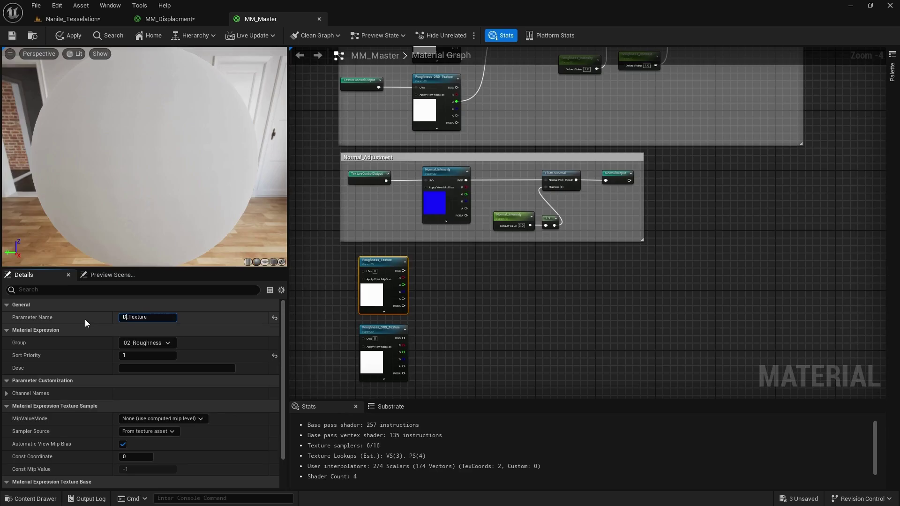
type("ment_Te")
double_click(129, 318)
key("ctrl+c")
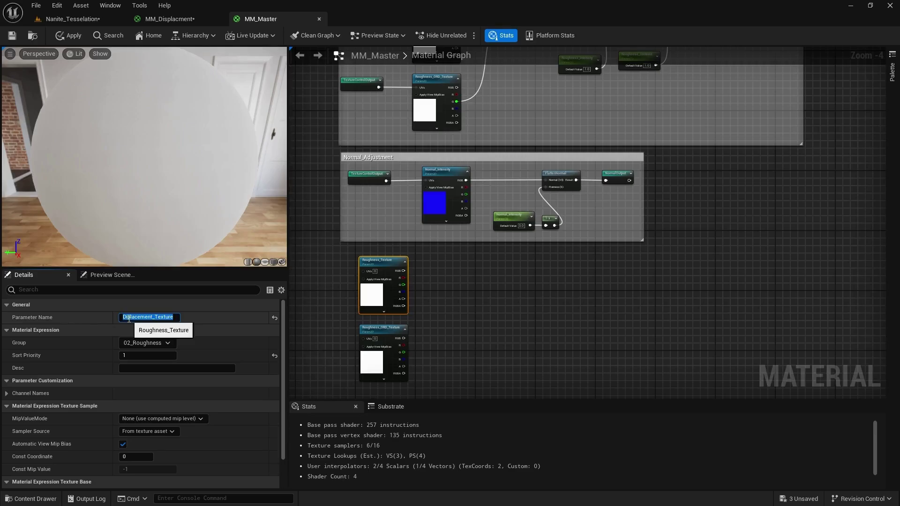
left_click(222, 329)
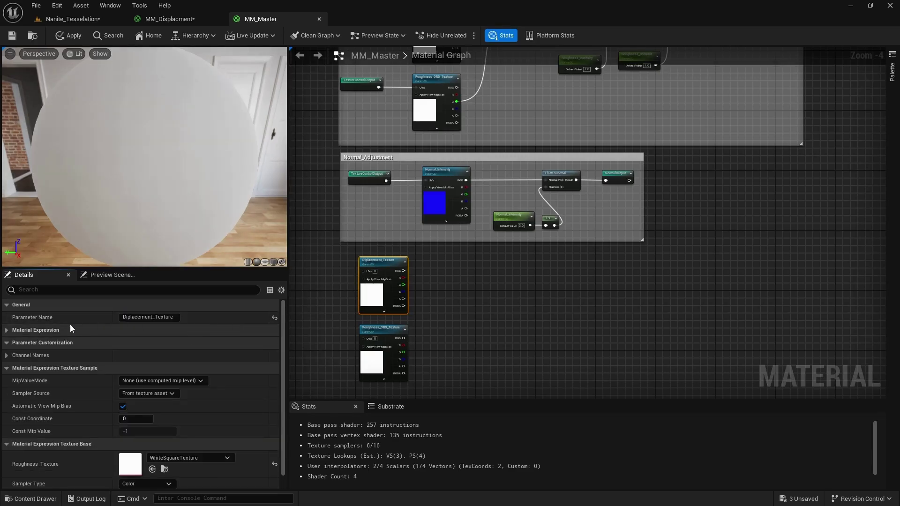
Assign the Diplacement_Texture parameter to the 06_Displacement group
left_click(17, 330)
left_click(171, 341)
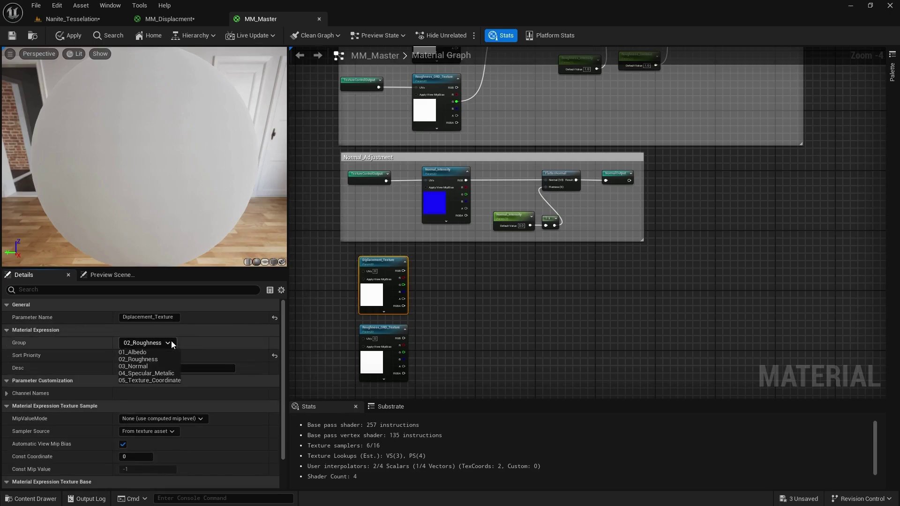
left_click(159, 342)
type("0")
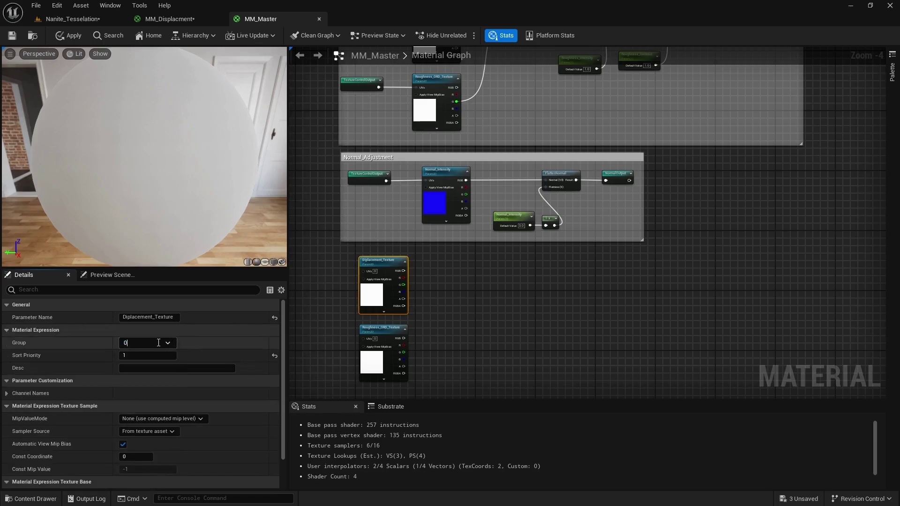
type("6_Displaecment")
key("BackSpace")
key("BackSpace")
key("BackSpace")
key("BackSpace")
type("ment")
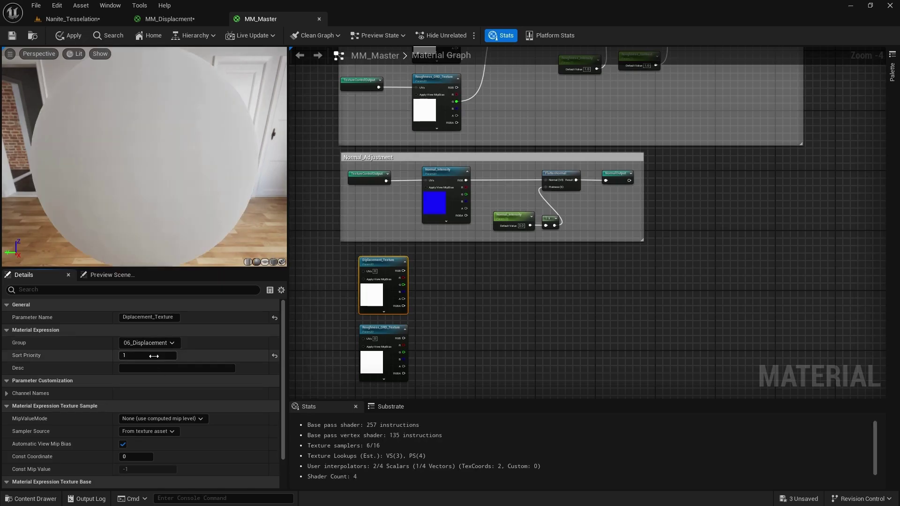
right_click_drag(527, 291, 588, 267)
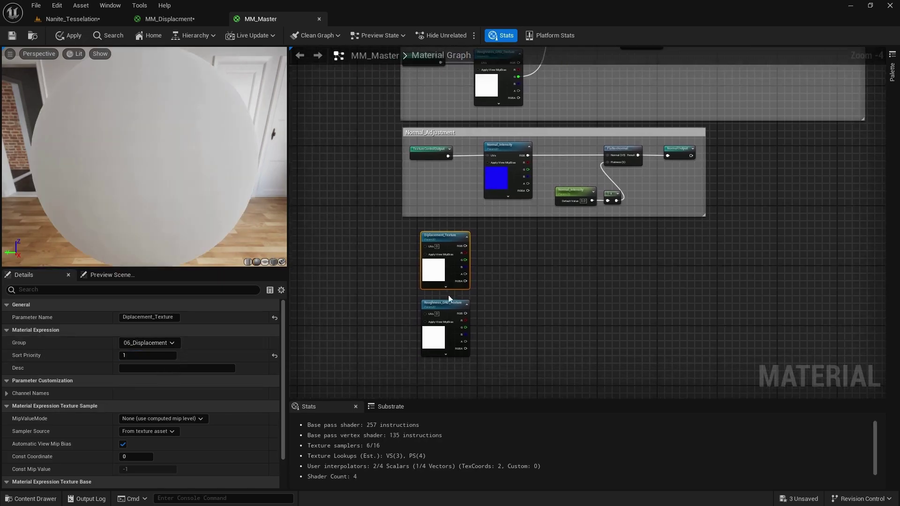
Name the lower copied texture node Diplacement_ORD_Texture by pasting the name and inserting ORD_
left_click(447, 308)
scroll(447, 308, "up", 2)
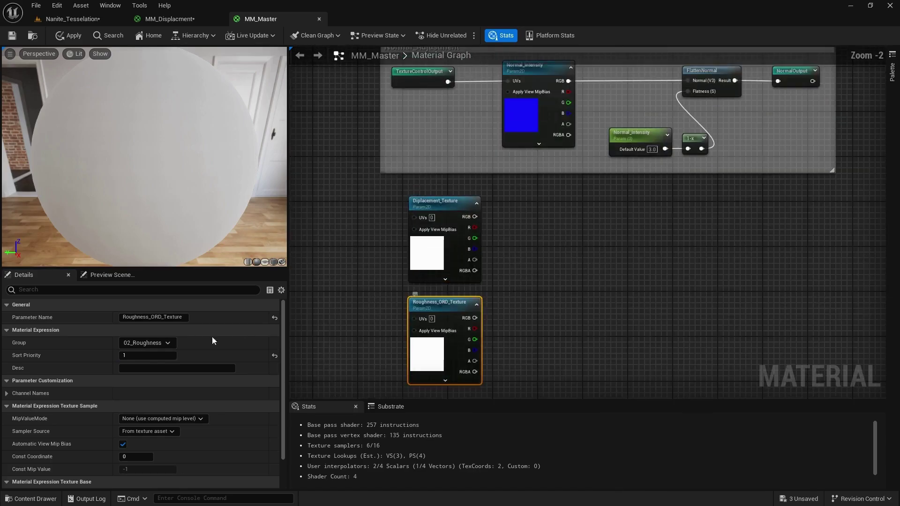
left_click(159, 315)
key("ctrl+v")
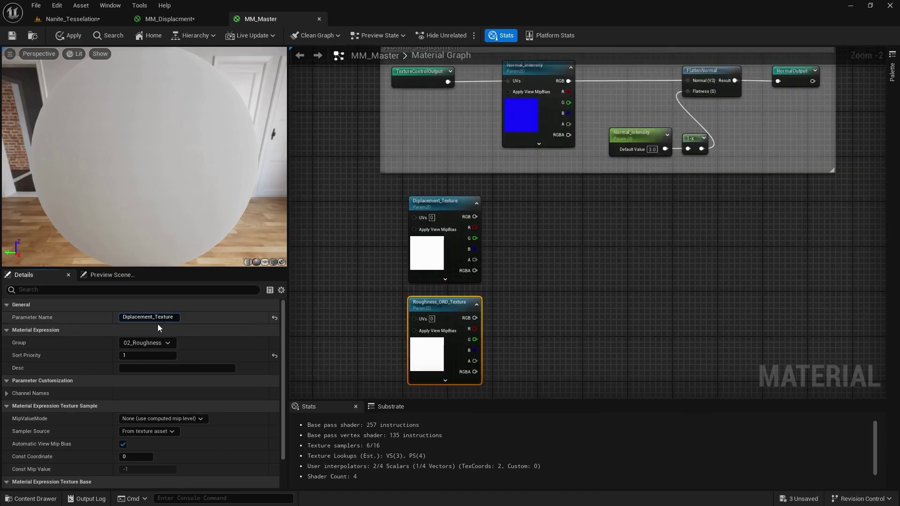
type("ORD")
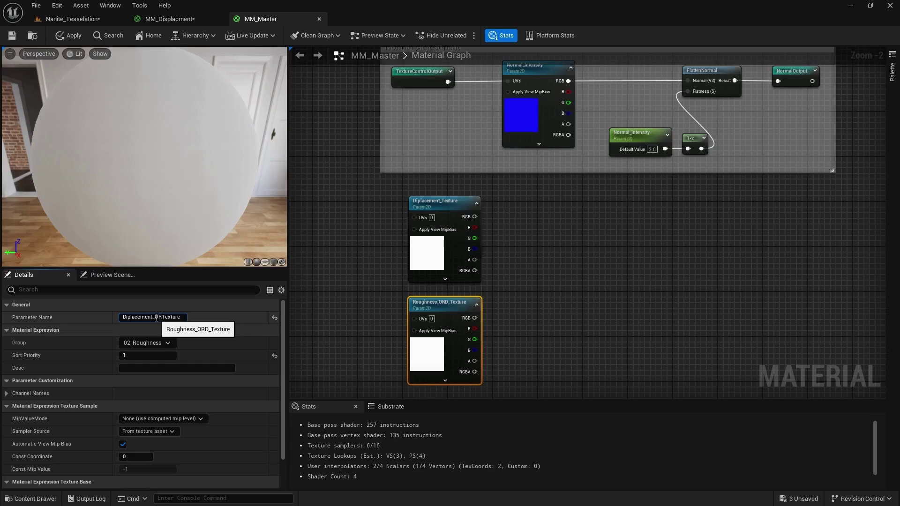
type("_")
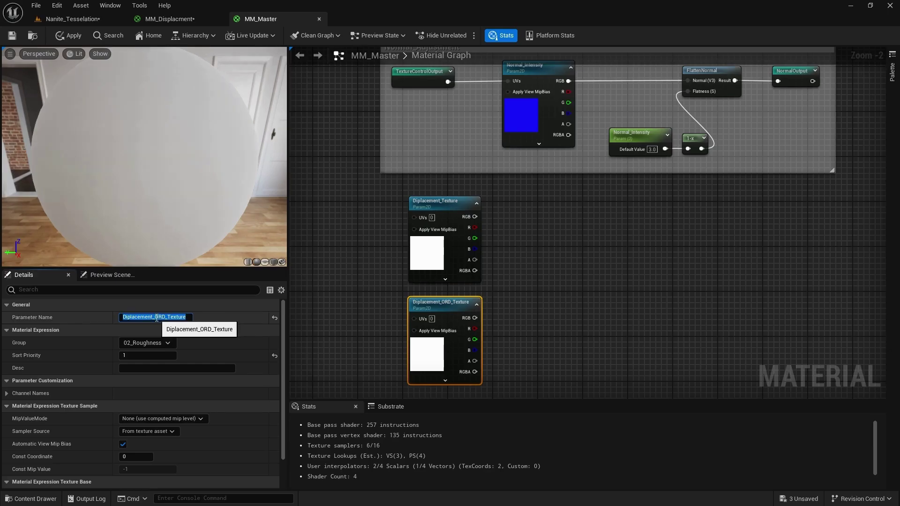
key("Return")
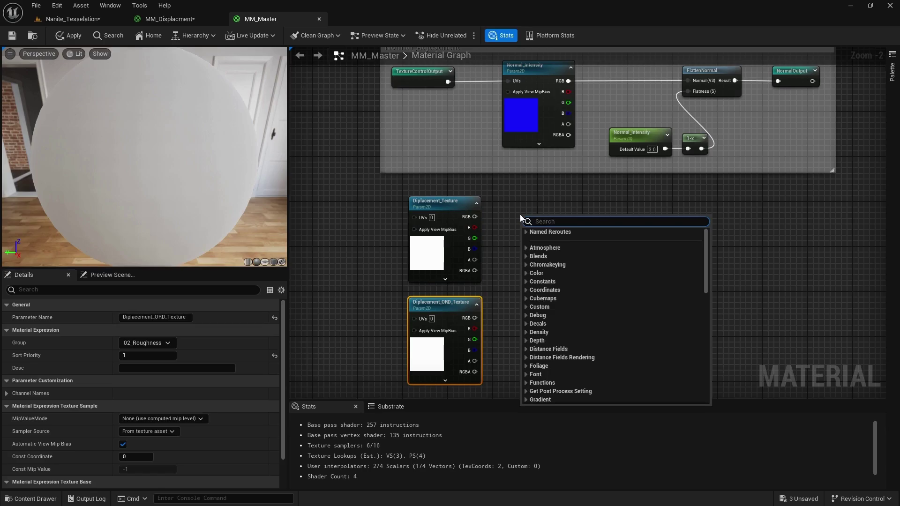
Add StaticSwitchParameter Displacement_ORD_Mask with Diplacement_Texture RGB as True, Diplacement_ORD_Texture RGB as False
type("stat")
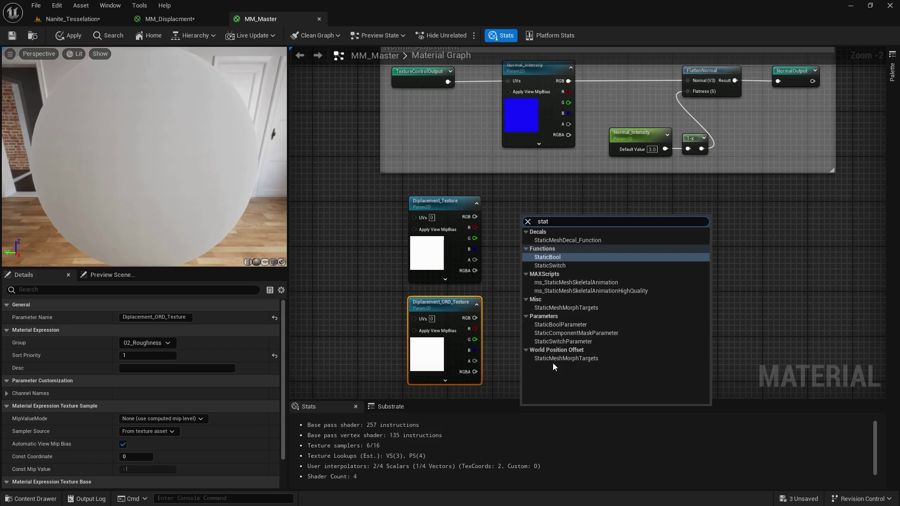
left_click(555, 342)
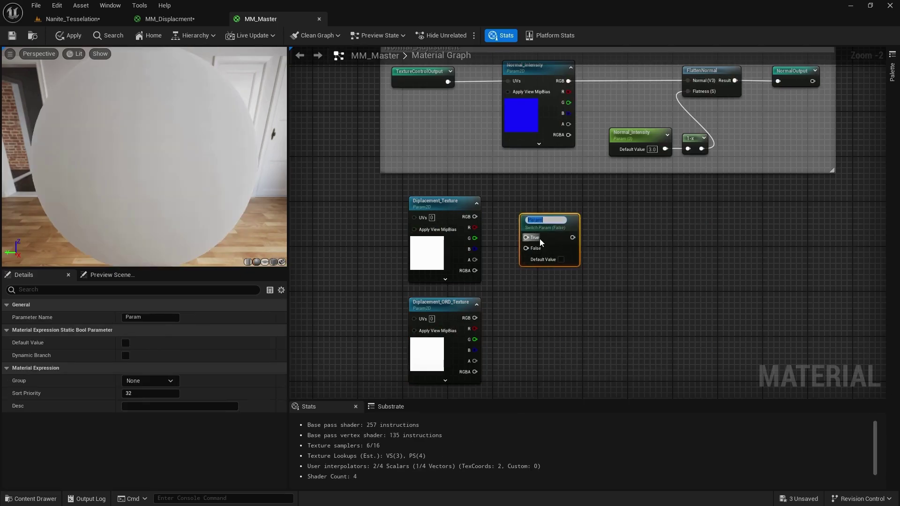
type("Displacement_ORD")
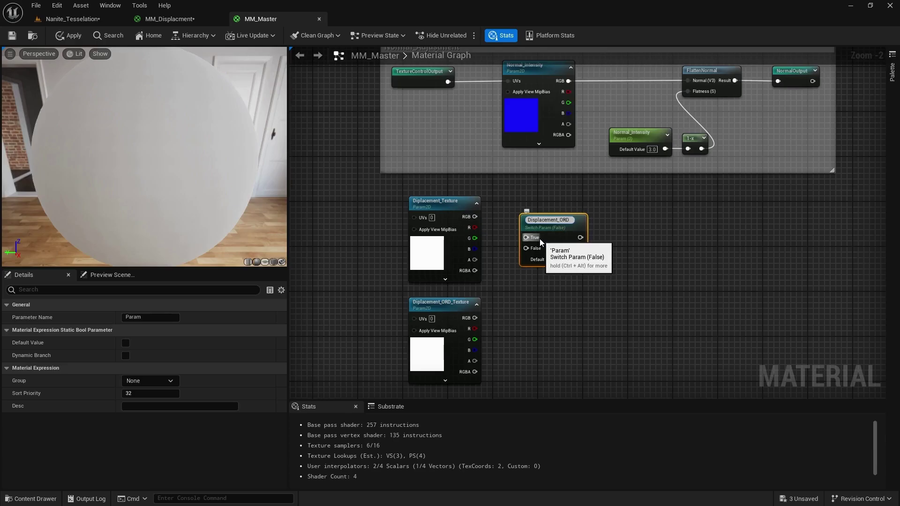
type("_Mask")
key("Return")
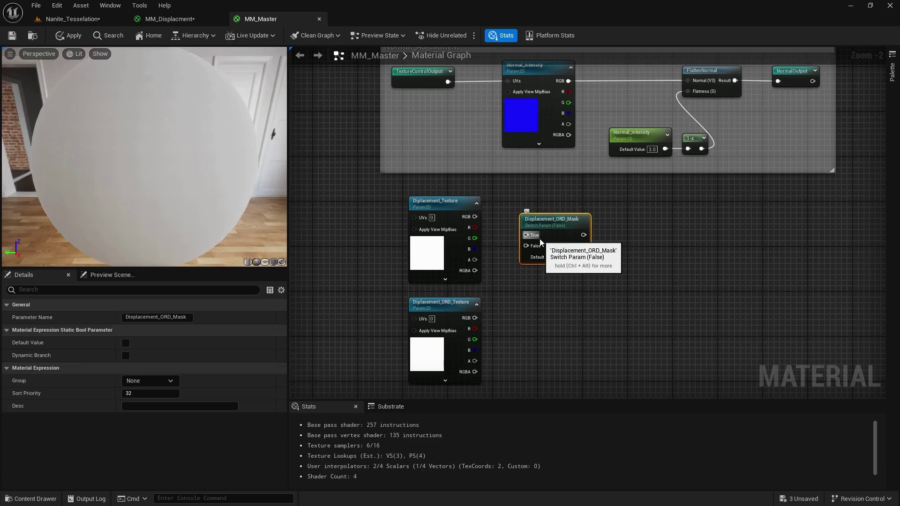
left_click_drag(475, 216, 526, 235)
left_click_drag(474, 318, 654, 210)
Add a Multiply after the switch, with a Displacement_Magnitude scalar parameter in its B input
type("multi")
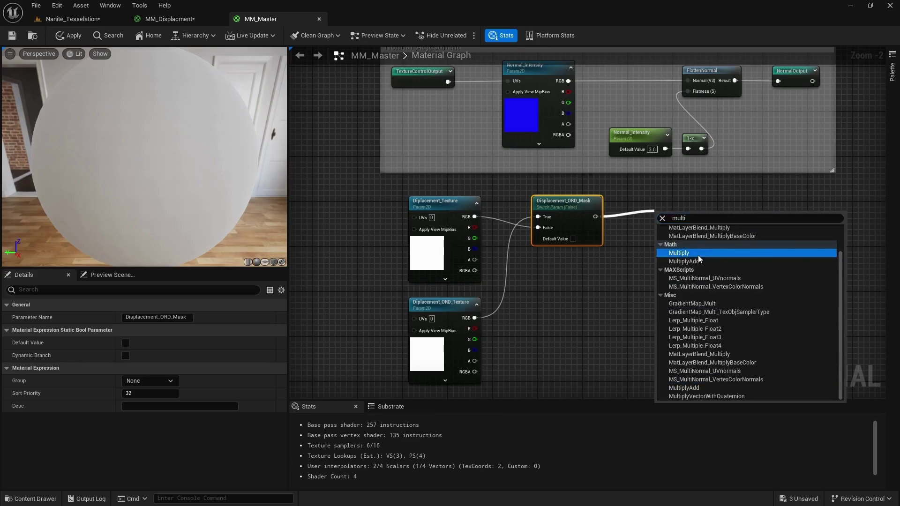
left_click(698, 255)
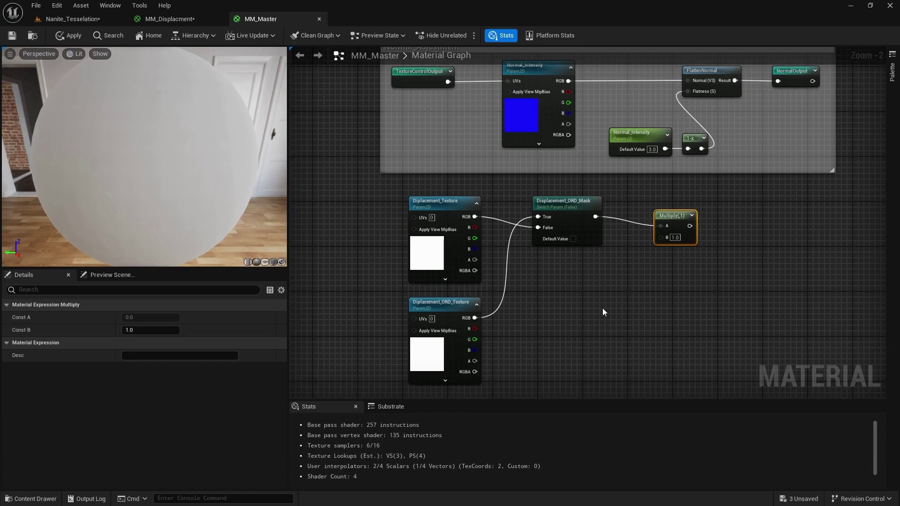
left_click(592, 282)
type("Displaceme")
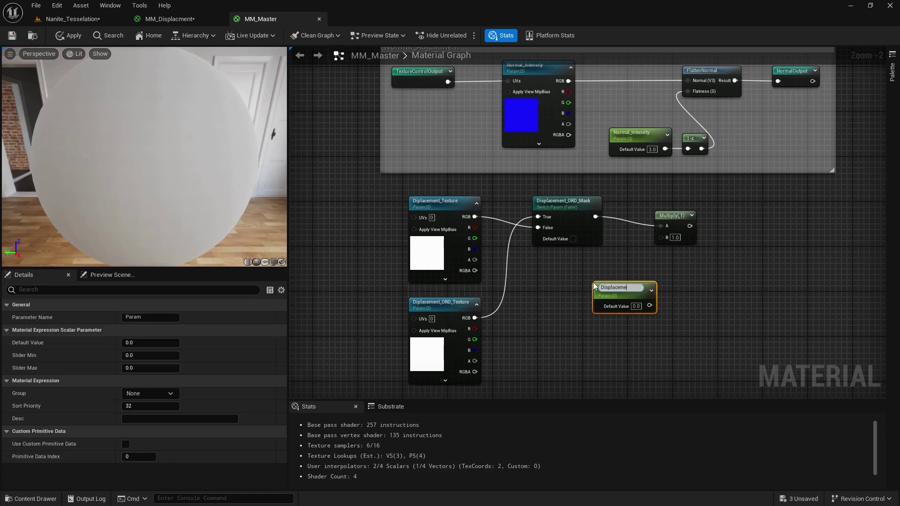
type("nt_Magnitude")
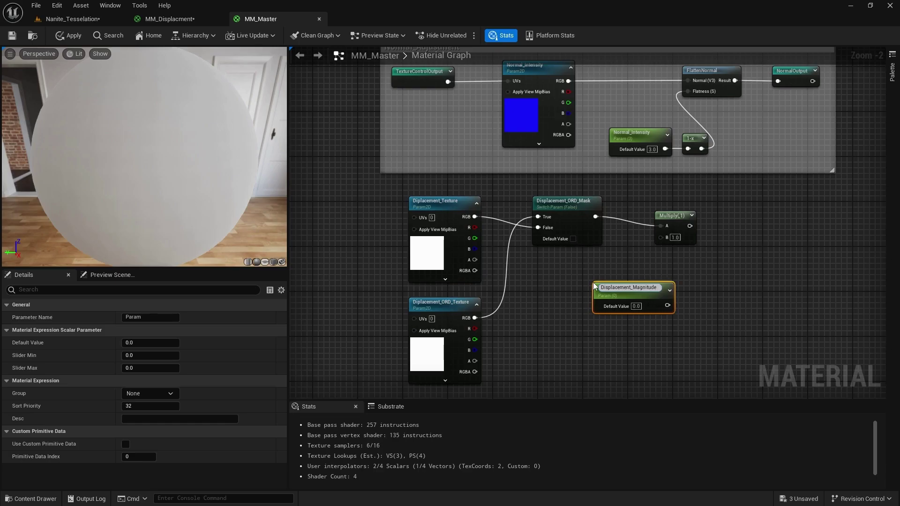
key("Return")
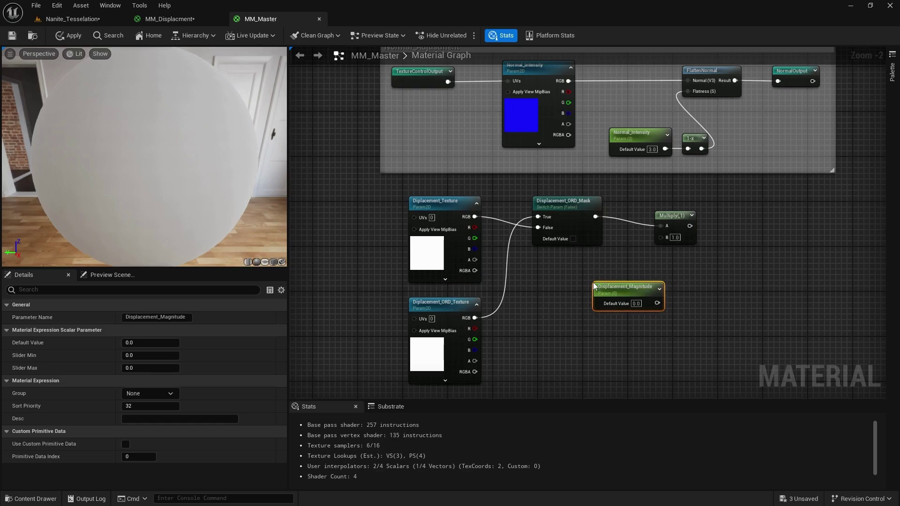
left_click(636, 304)
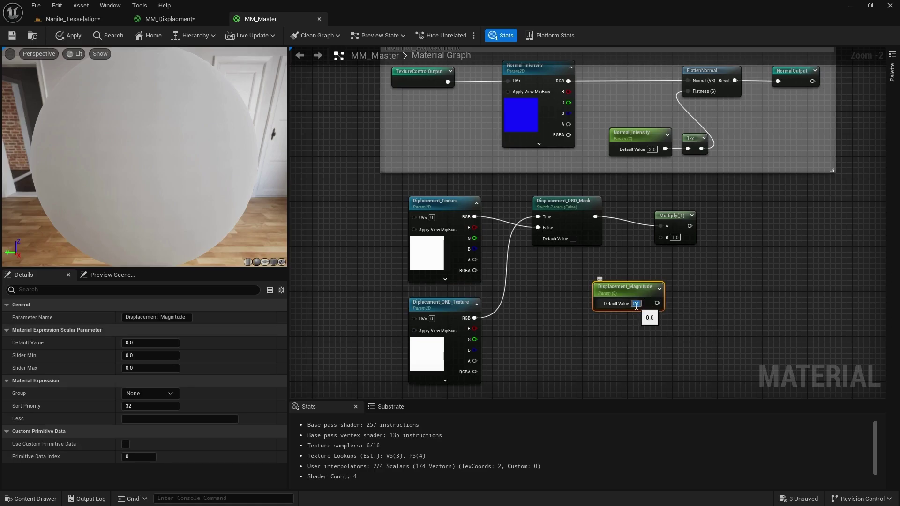
left_click_drag(657, 303, 722, 220)
Add an Add node after the Multiply, with a Displacement_Bias scalar parameter in its B input
type("add")
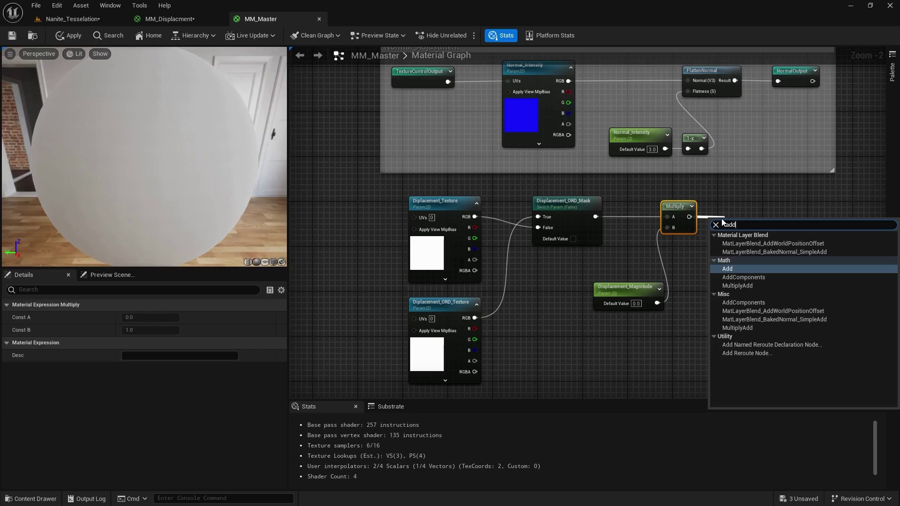
left_click(737, 268)
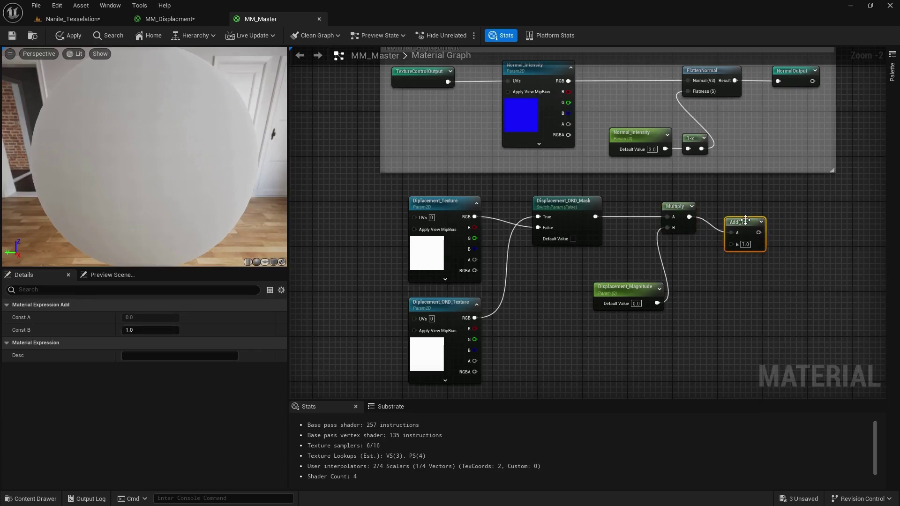
left_click_drag(748, 222, 768, 206)
left_click(706, 288)
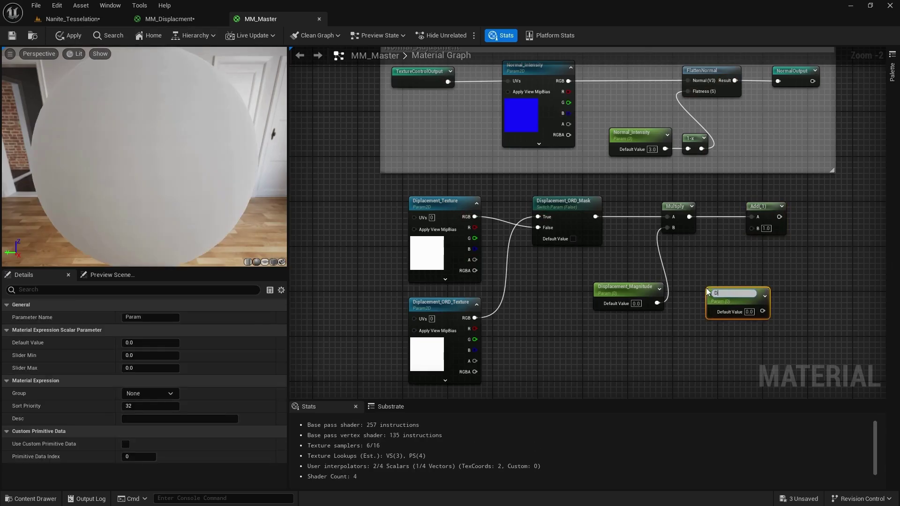
type("Displacement_Bias")
key("Return")
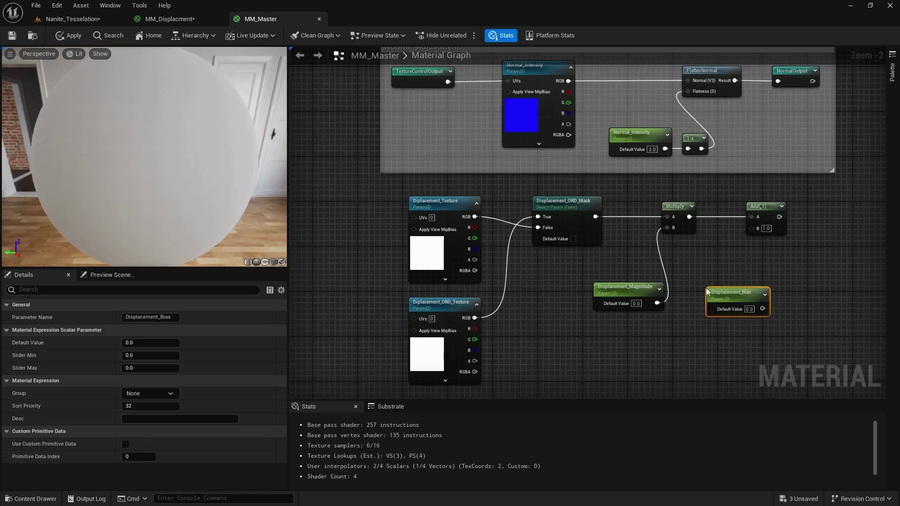
left_click_drag(751, 301, 752, 229)
scroll(569, 295, "down", 2)
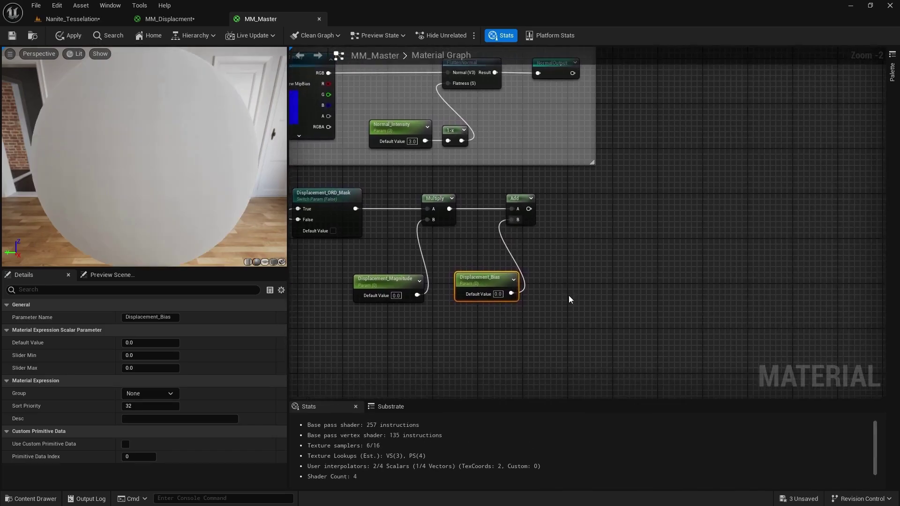
right_click_drag(576, 293, 612, 241)
scroll(608, 283, "down", 1)
scroll(484, 270, "up", 2)
scroll(487, 272, "down", 1)
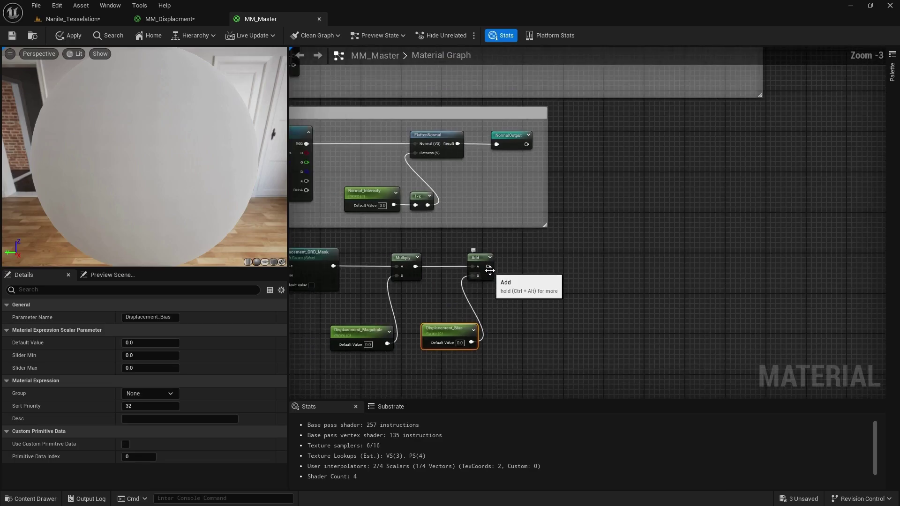
Feed the Add output into the True input of a new StaticSwitchParameter 'Param' at the chain's end
left_click_drag(489, 267, 583, 254)
type("s")
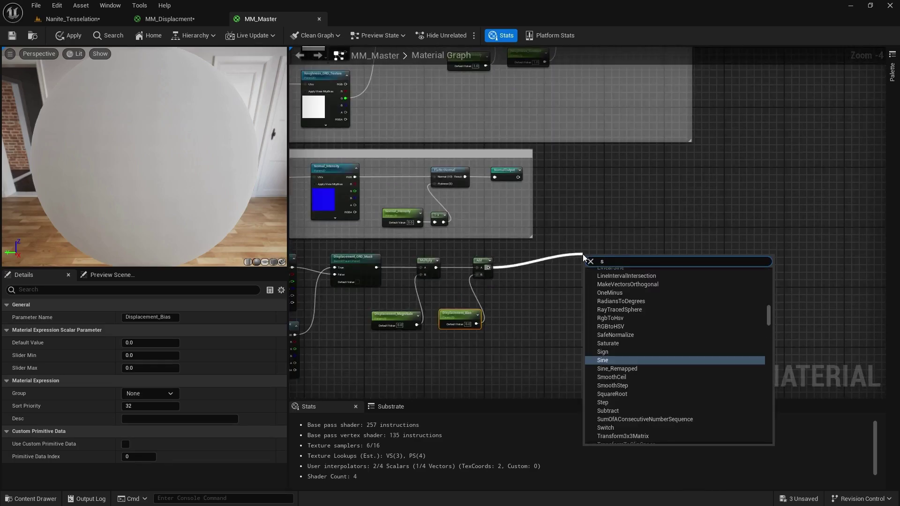
type("taticsw")
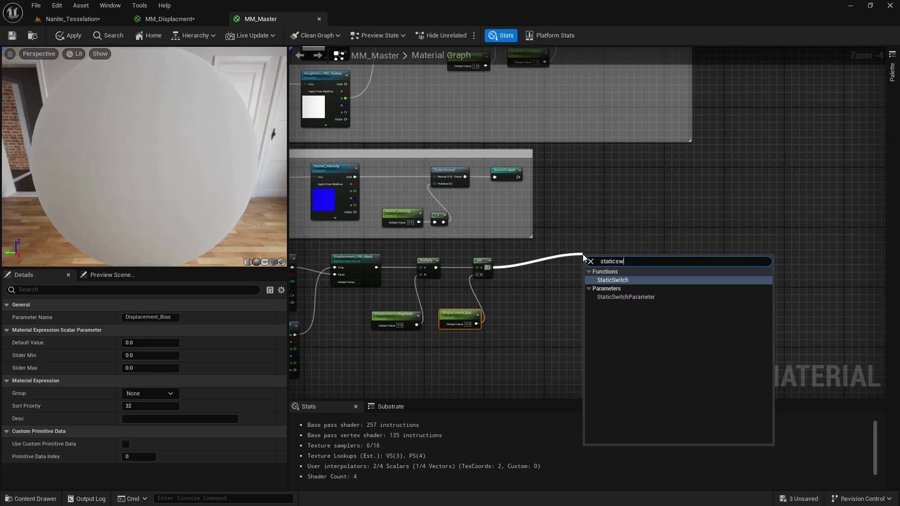
left_click(622, 296)
left_click(552, 291)
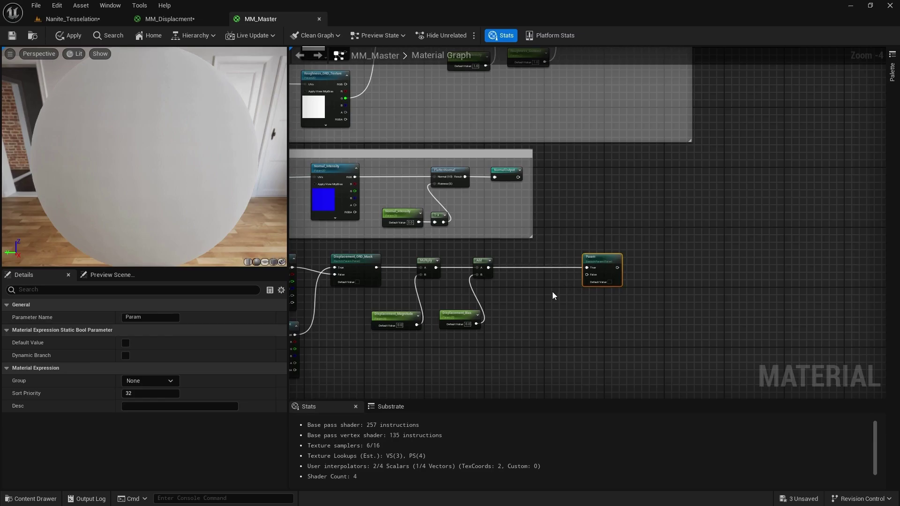
scroll(605, 270, "up", 2)
scroll(637, 264, "down", 2)
right_click_drag(648, 258, 623, 305)
scroll(600, 315, "down", 2)
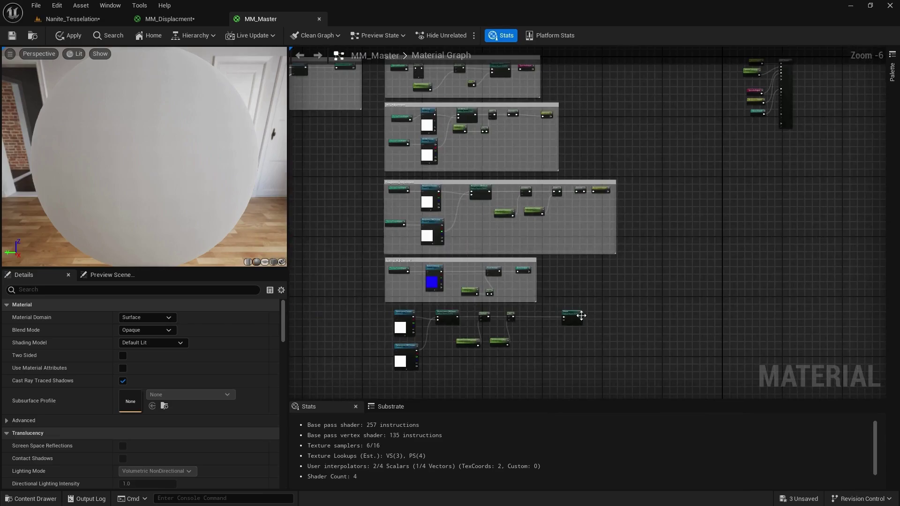
left_click_drag(583, 318, 528, 323)
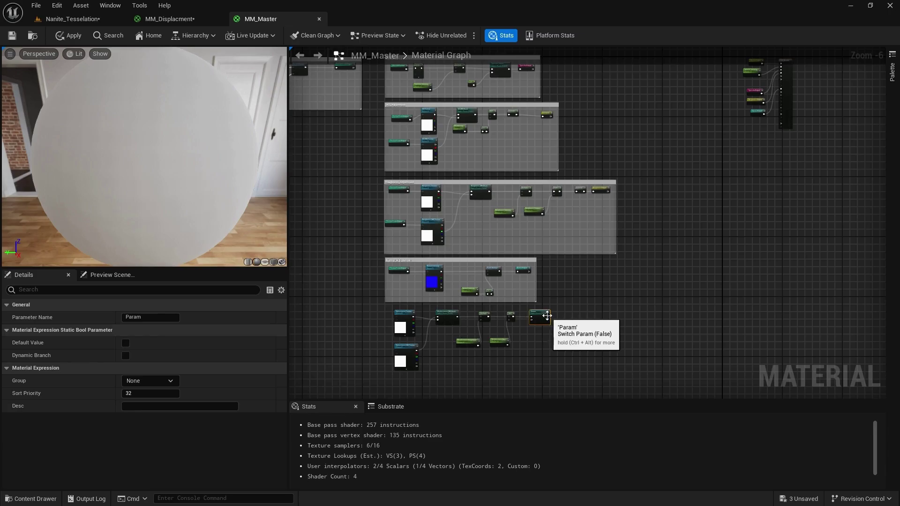
scroll(545, 316, "up", 3)
left_click_drag(542, 310, 581, 308)
Connect the Param switch output to a named reroute declaration called DisplacementOutput, aligned with the switch
type("addn")
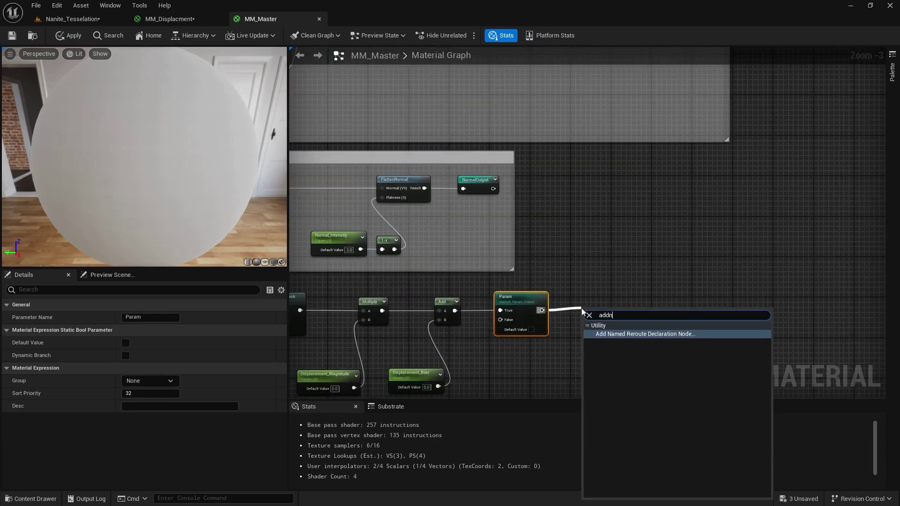
left_click(623, 334)
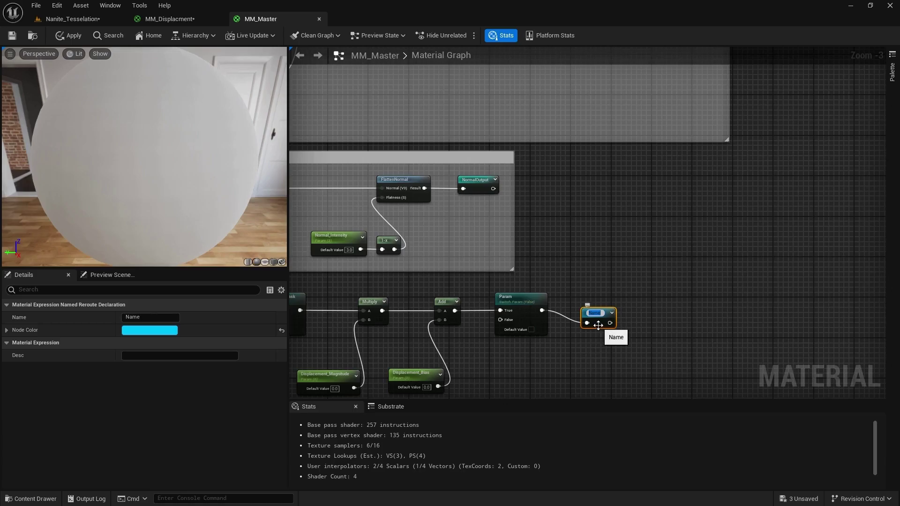
type("Displacement")
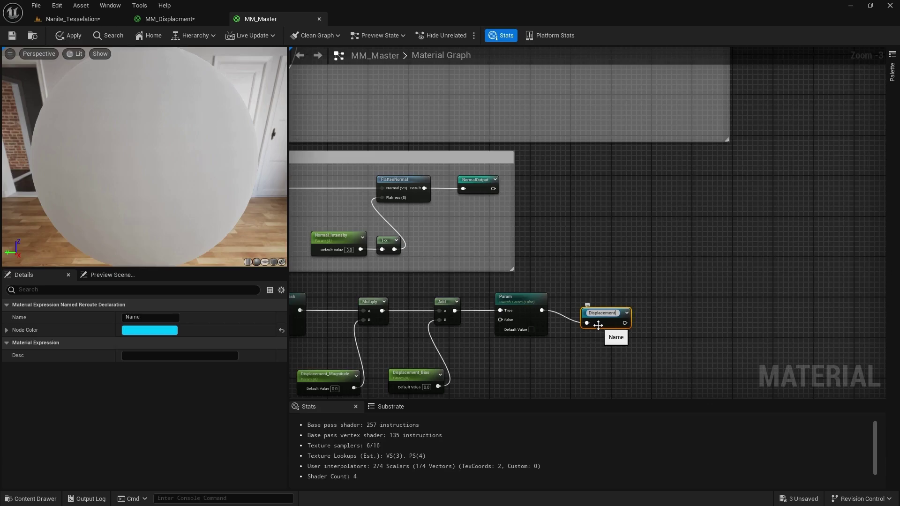
type("Output")
key("Return")
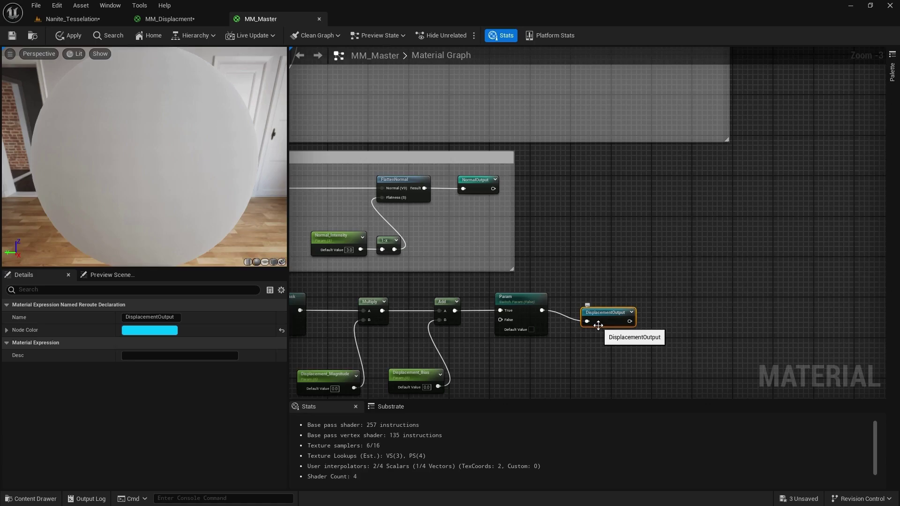
left_click_drag(604, 311, 604, 301)
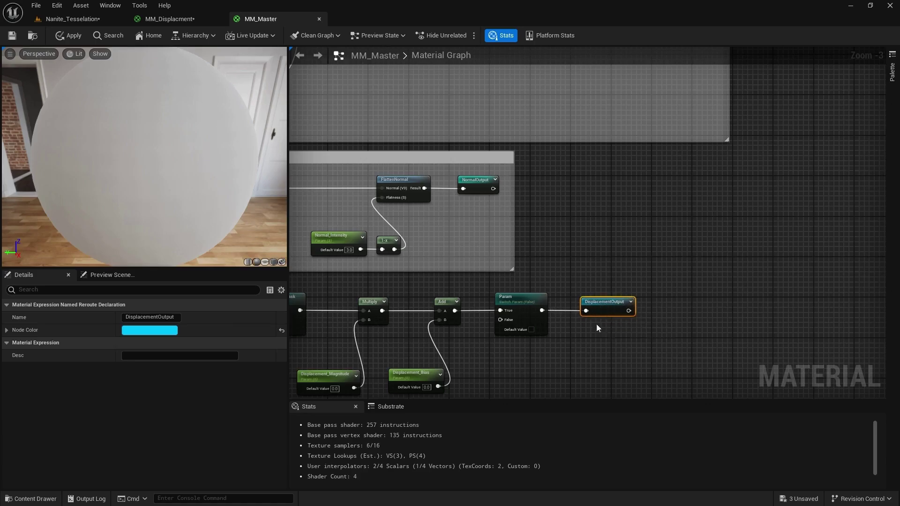
right_click_drag(547, 351, 638, 322)
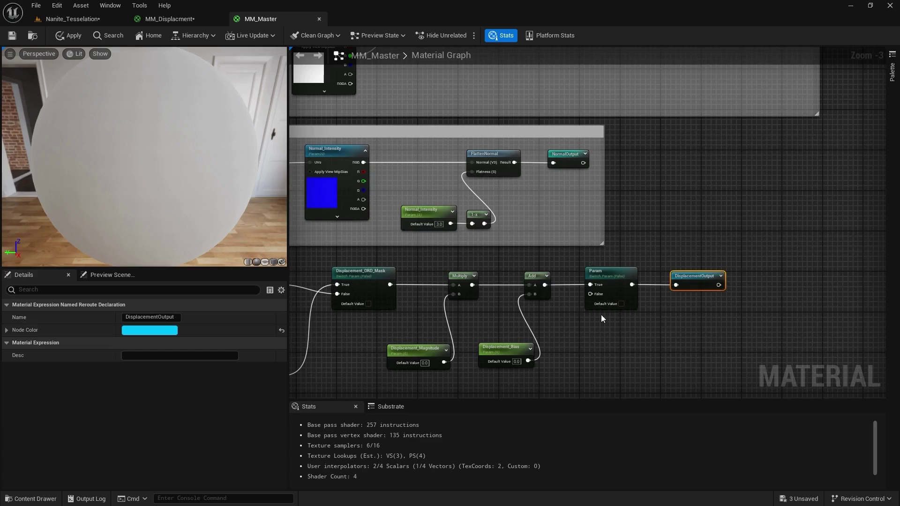
Plug a DisplacementOutput reroute usage into the material node's Displacement input, placed beside it
scroll(601, 314, "down", 3)
scroll(777, 204, "up", 5)
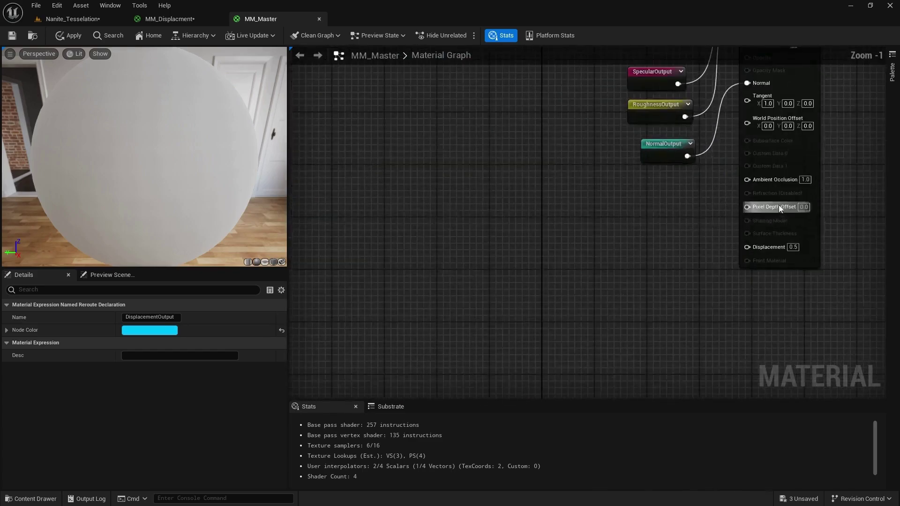
left_click_drag(747, 247, 698, 251)
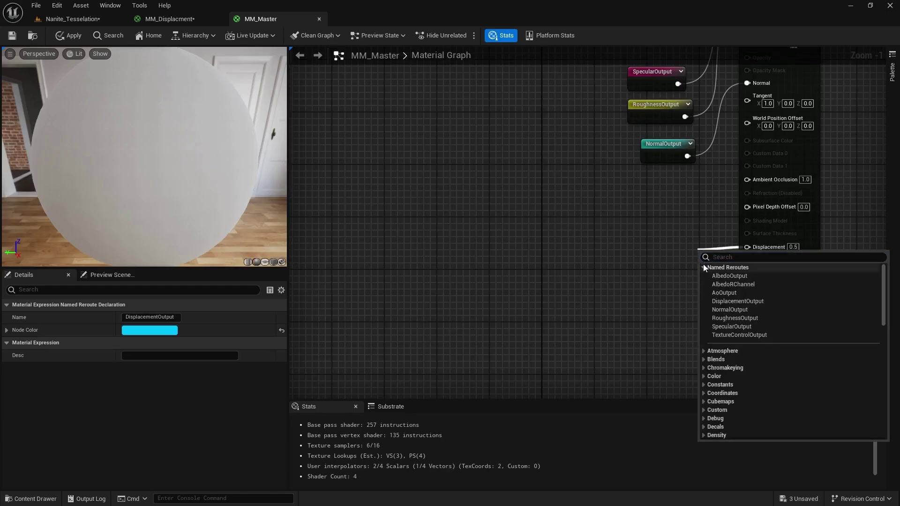
left_click(736, 301)
left_click_drag(714, 265, 637, 241)
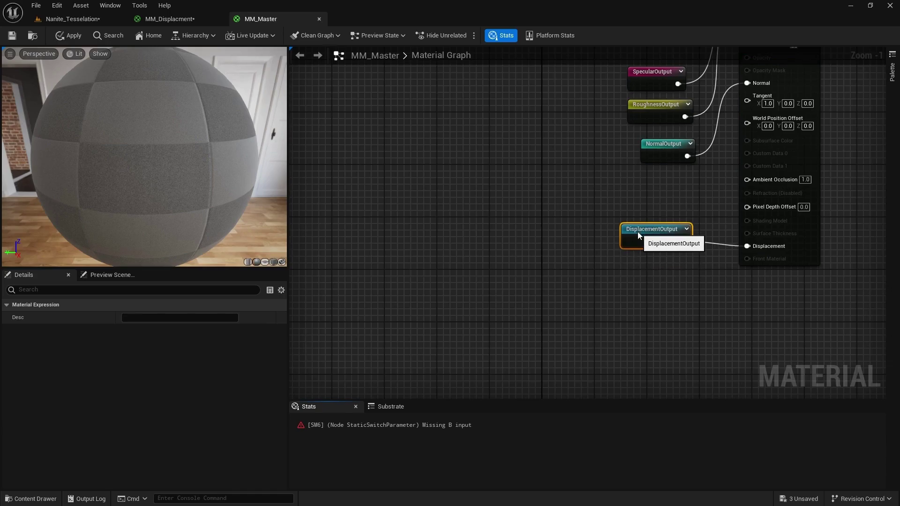
scroll(639, 233, "down", 3)
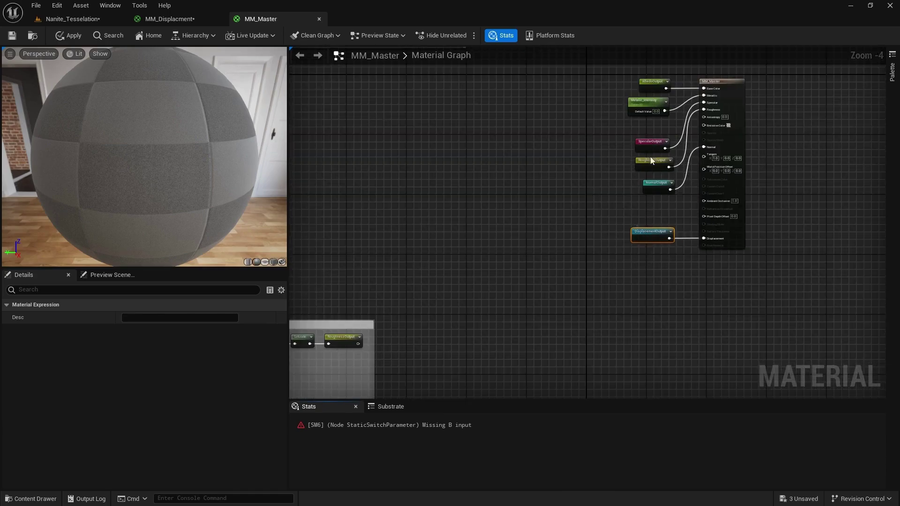
Add a Static Bool node to the switch's False input, placed under the switch
right_click_drag(645, 167, 746, 101)
scroll(746, 102, "down", 1)
right_click_drag(598, 309, 606, 269)
scroll(583, 241, "up", 2)
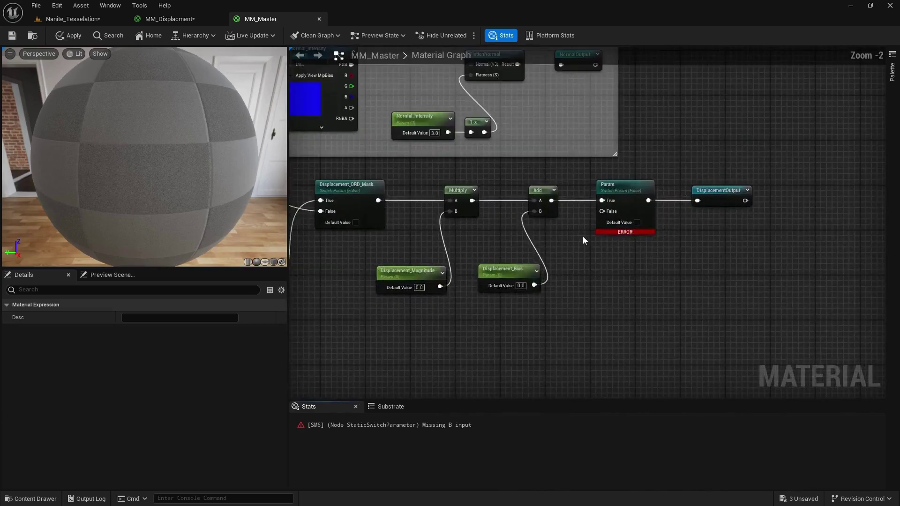
scroll(634, 270, "up", 1)
scroll(633, 270, "up", 2)
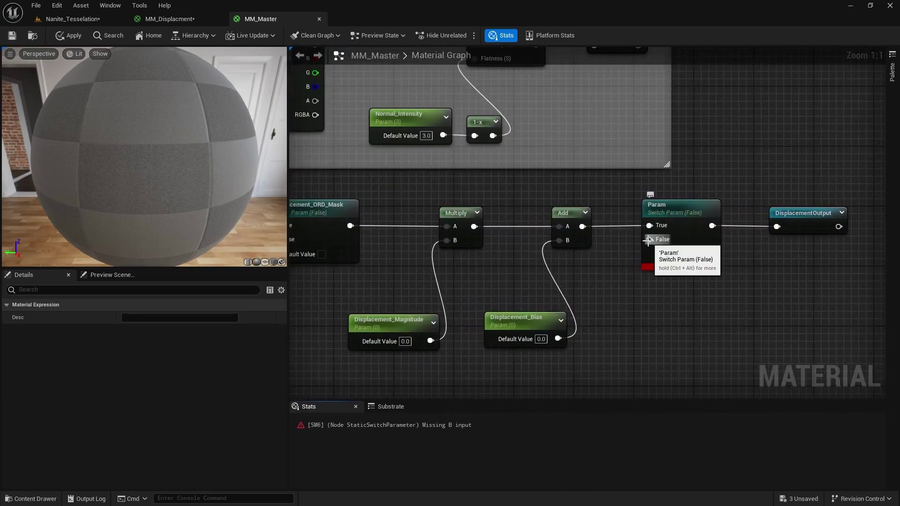
left_click_drag(648, 239, 622, 314)
type("st")
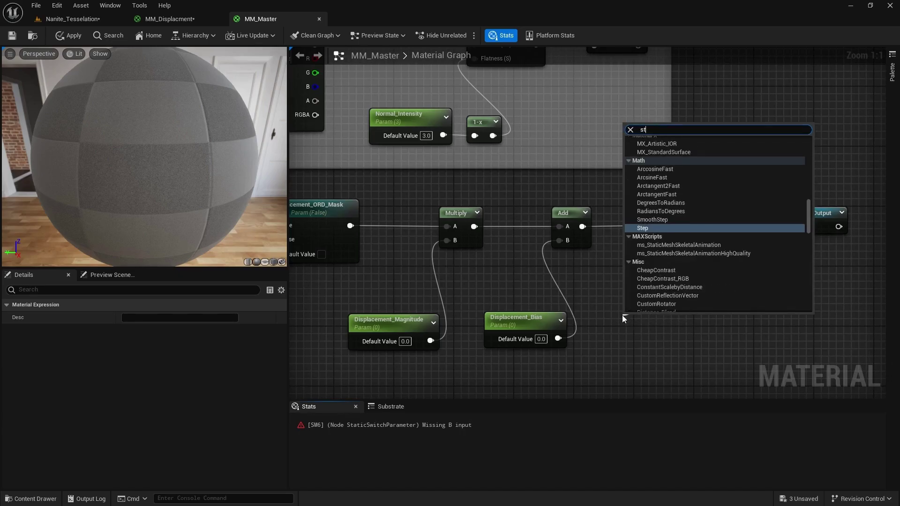
type("atic")
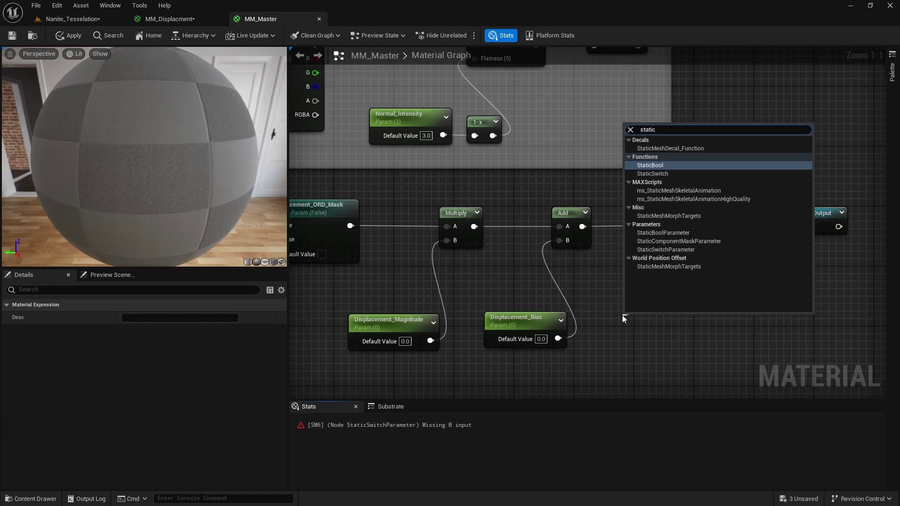
left_click(651, 165)
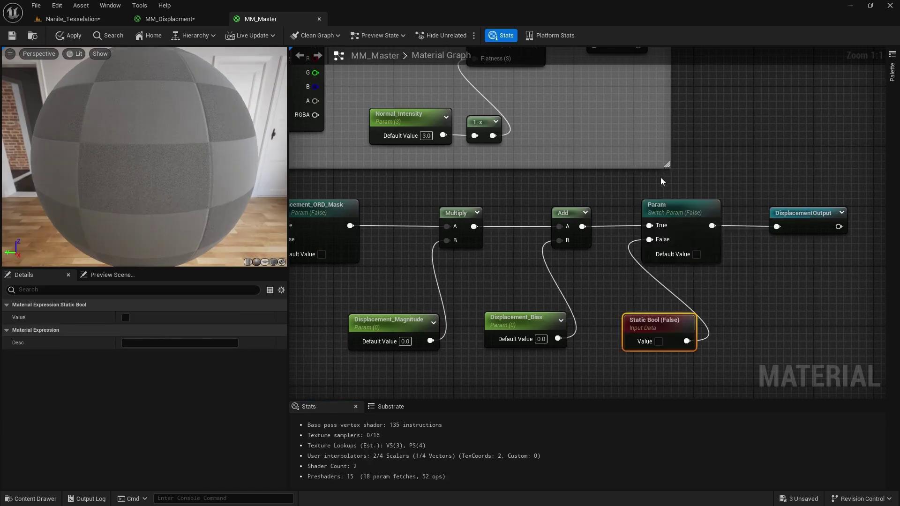
left_click_drag(654, 322, 622, 291)
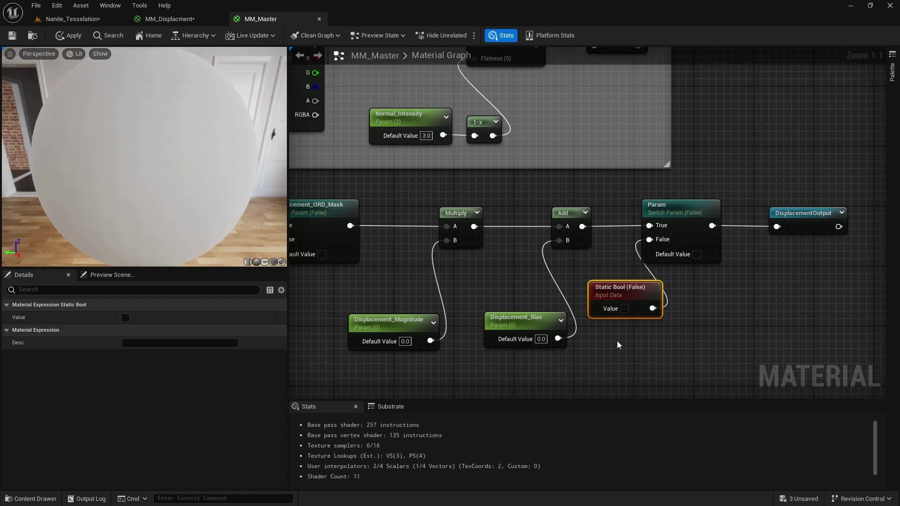
Rename the Param switch node to Displacment_Switch
right_click_drag(633, 345, 657, 350)
scroll(738, 346, "down", 2)
left_click(711, 240)
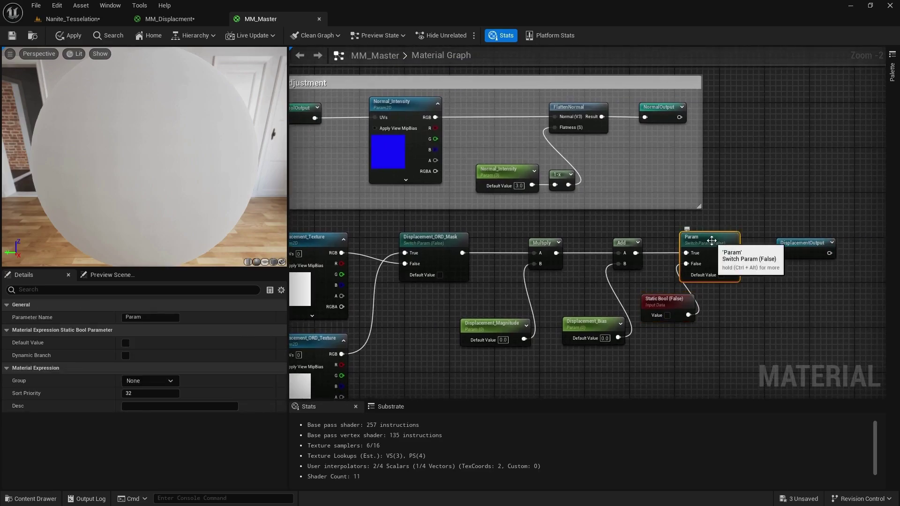
double_click(713, 242)
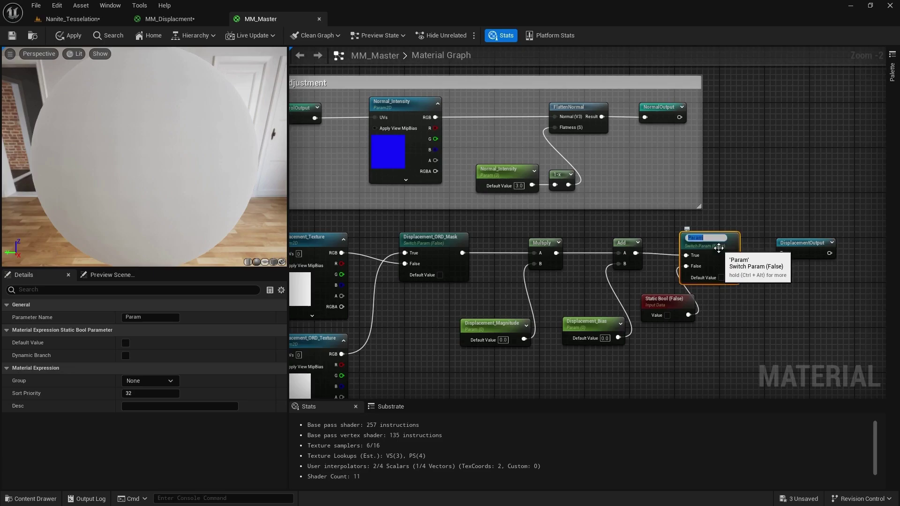
type("Displacment")
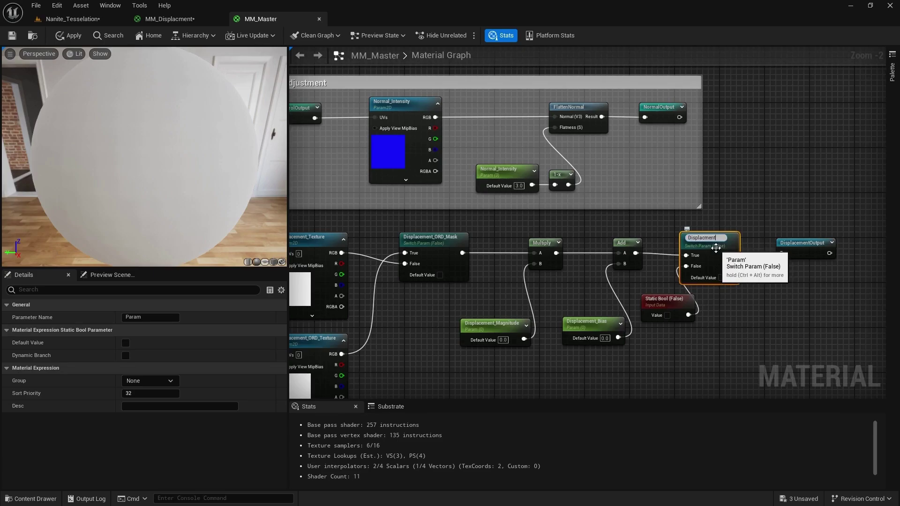
type("_Switch")
key("Return")
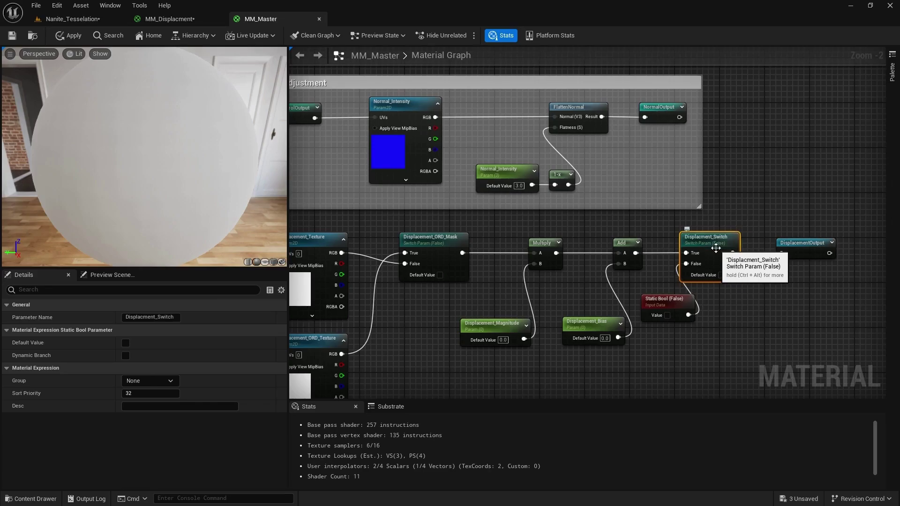
Put Displacement_ORD_Mask in the 06_Displacement group with sort priority 0
right_click_drag(527, 369, 554, 341)
left_click(473, 214)
left_click(170, 382)
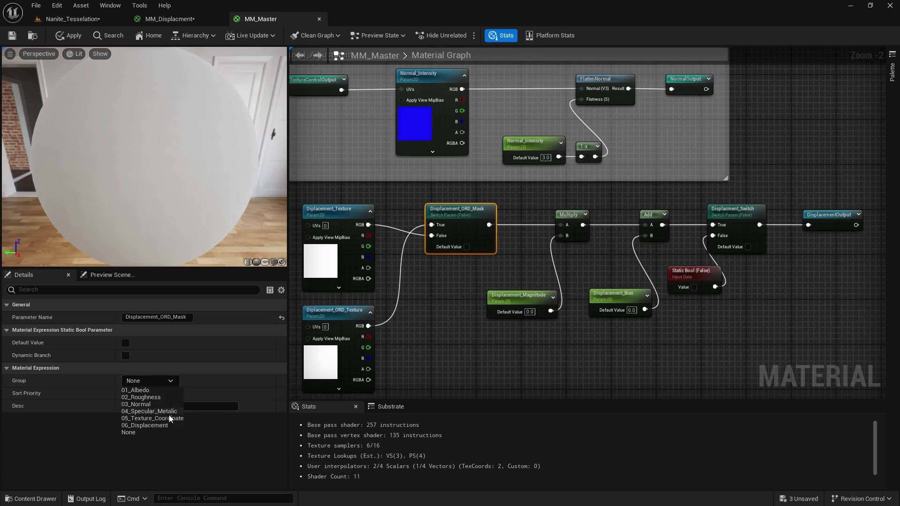
left_click(170, 424)
left_click(158, 394)
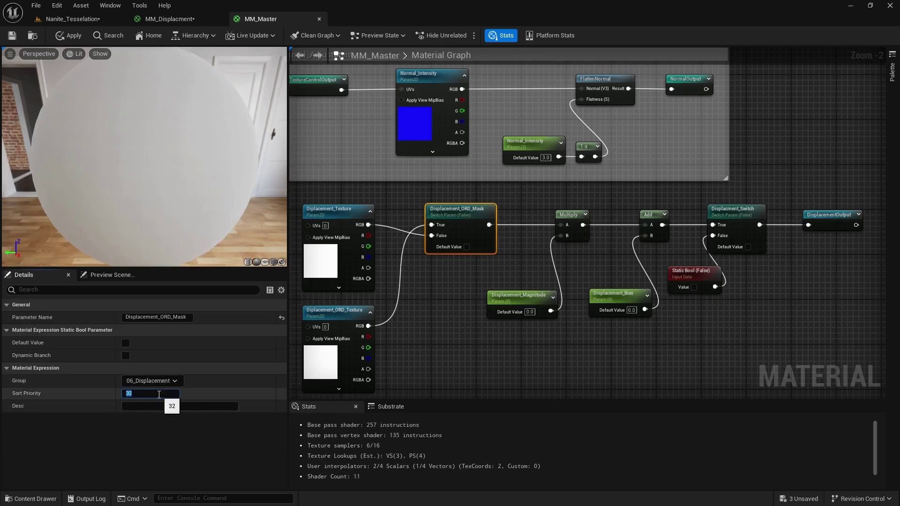
type("0")
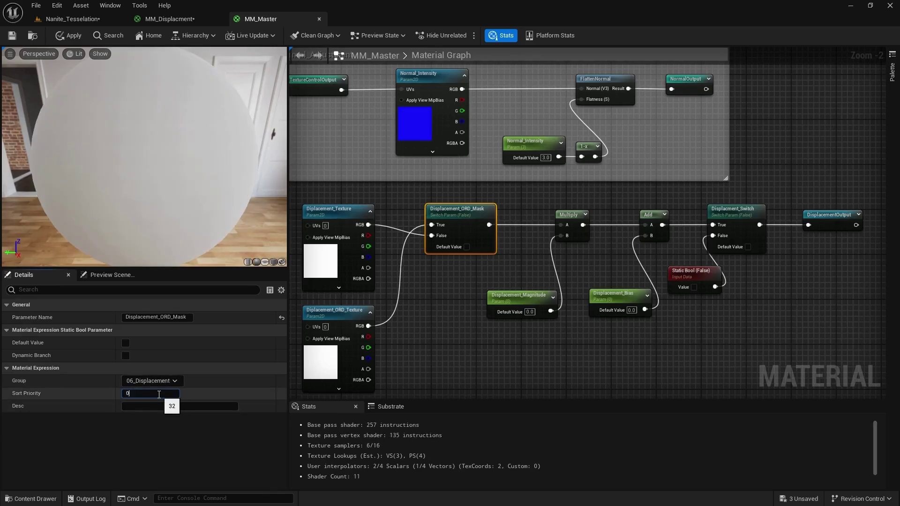
Put Displacment_Switch in the 06_Displacement group
left_click(746, 212)
left_click(169, 381)
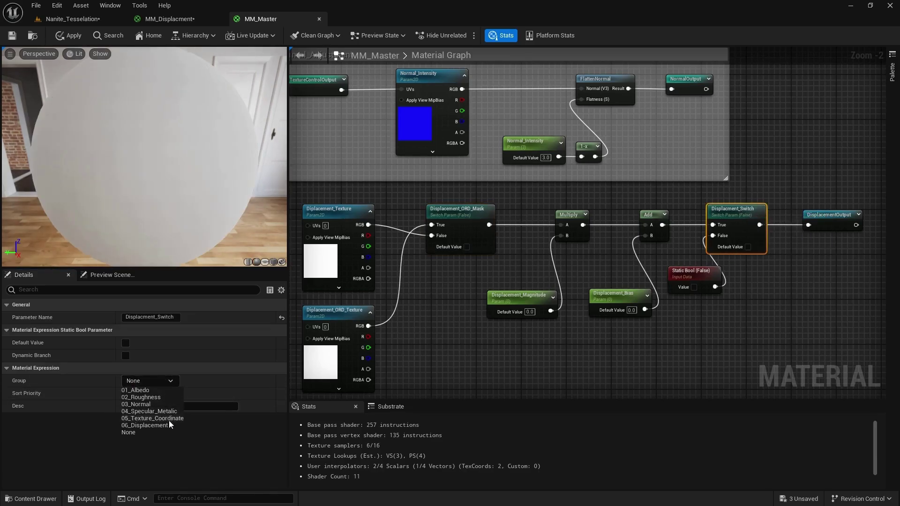
left_click(168, 425)
left_click(159, 393)
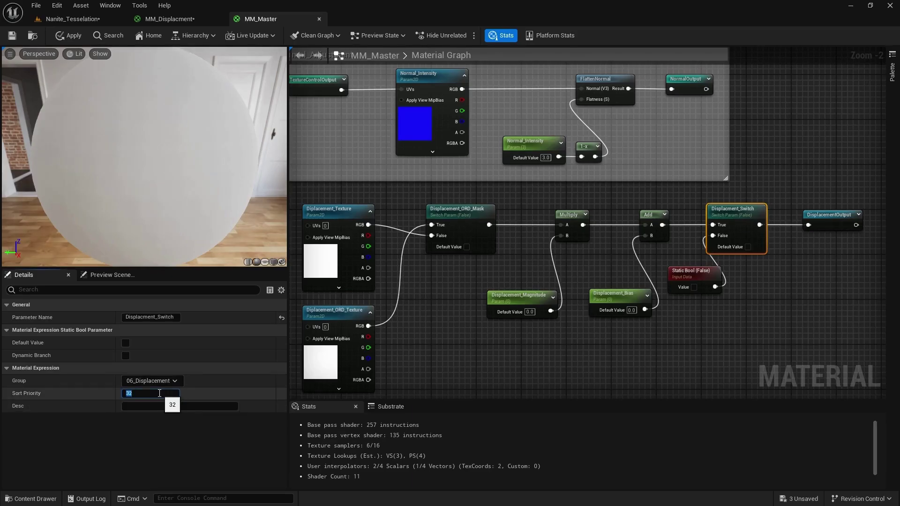
Put Displacement_Magnitude in 06_Displacement with sort priority 2
left_click(499, 296)
left_click(173, 394)
left_click(163, 434)
left_click(156, 406)
type("2")
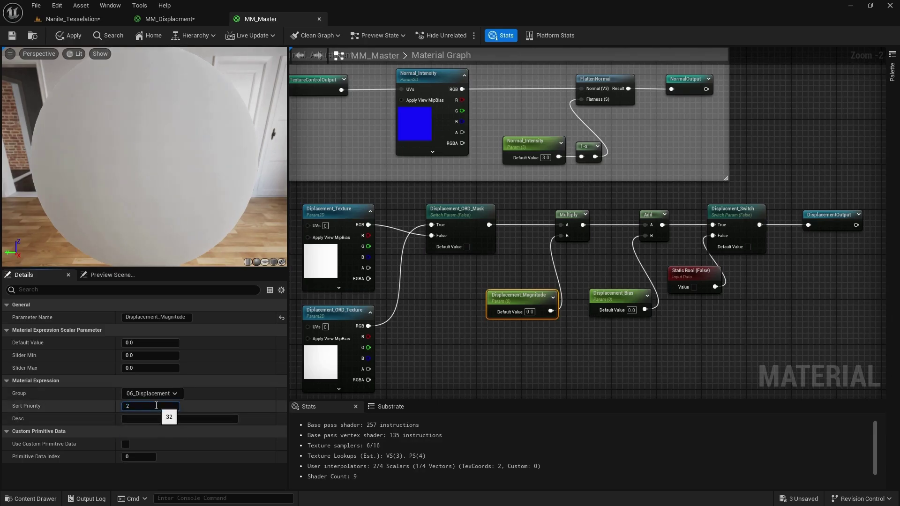
Put Displacement_Bias in 06_Displacement with sort priority 3
left_click(634, 294)
left_click(171, 395)
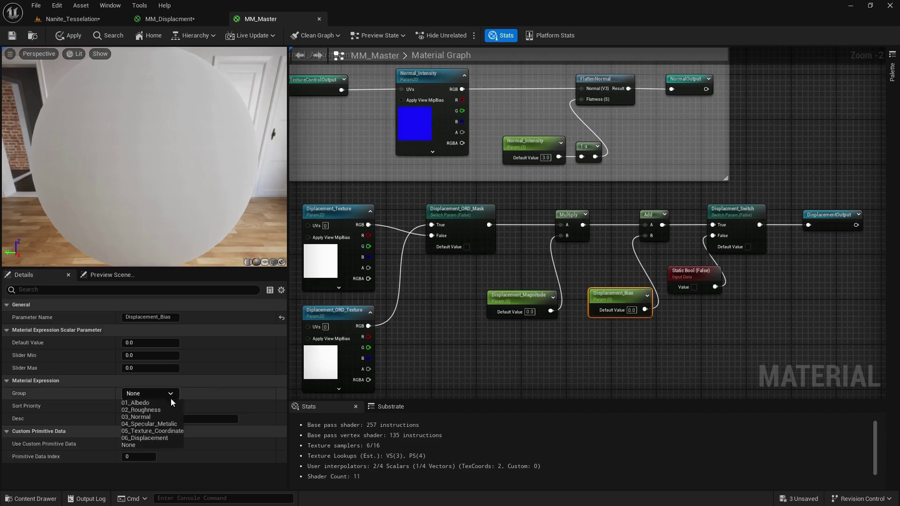
left_click(168, 438)
left_click(156, 406)
type("3")
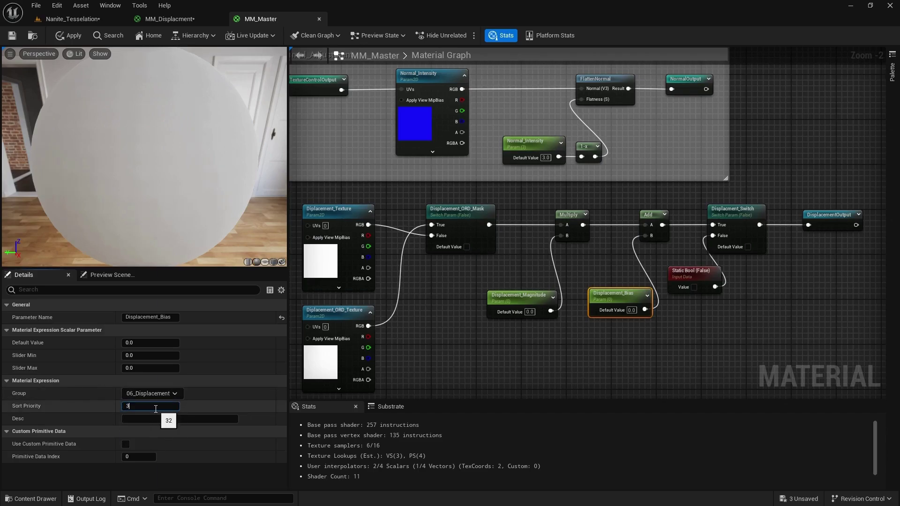
key("Return")
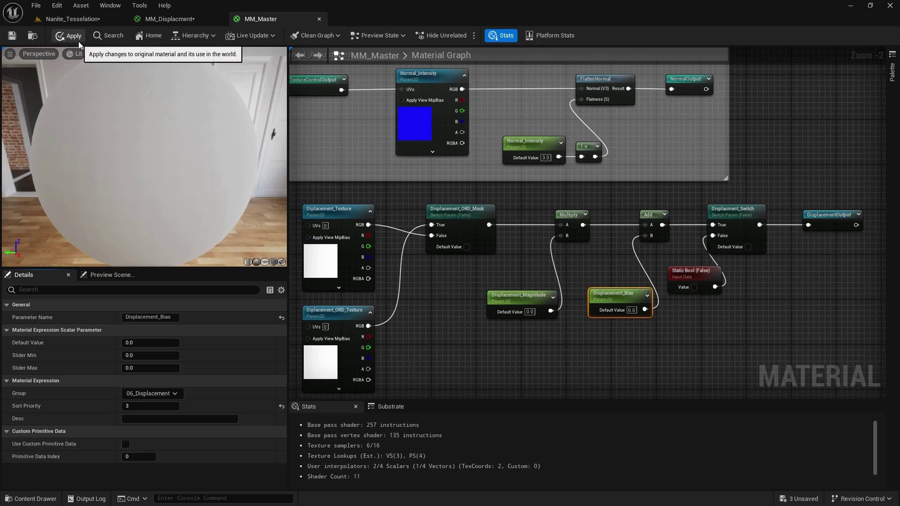
Apply MM_Master and open MI_Master from CGC_MaterialMath > 01_Master_Material > Class
left_click(78, 40)
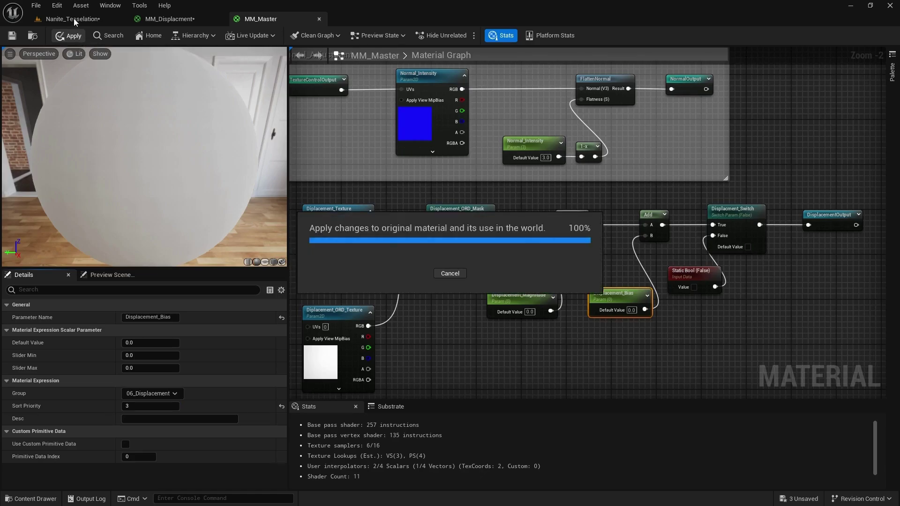
left_click(29, 498)
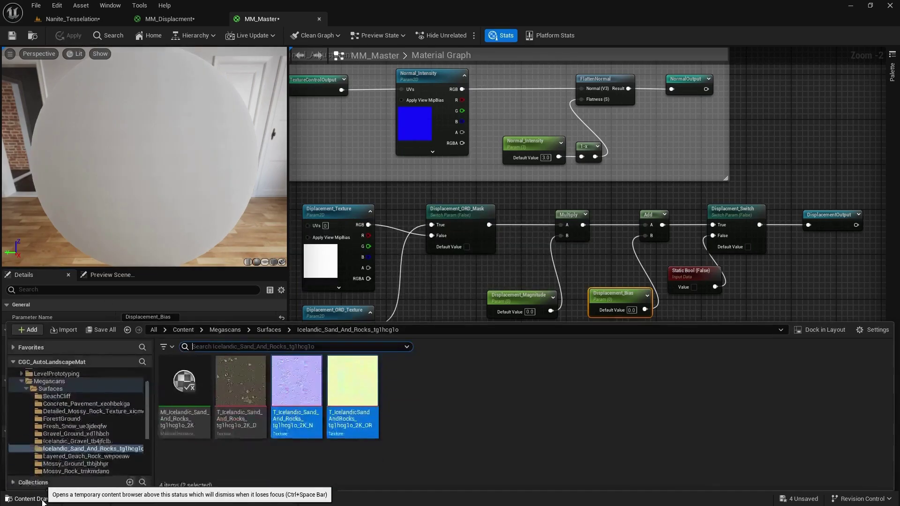
left_click(58, 389)
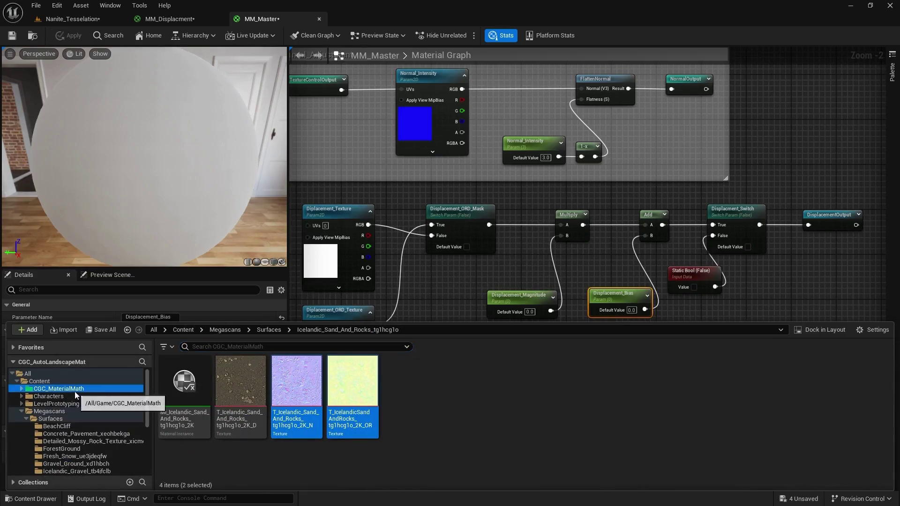
double_click(174, 381)
double_click(174, 389)
left_click(190, 389)
double_click(191, 389)
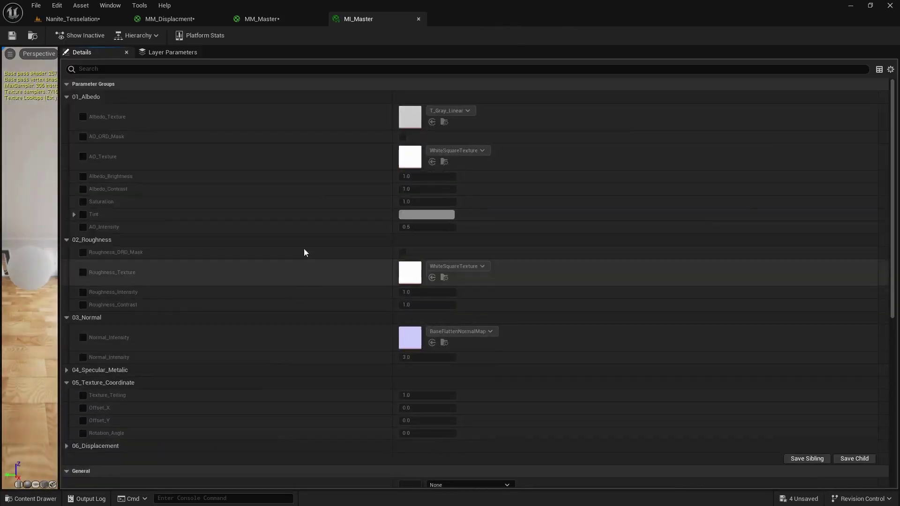
scroll(300, 239, "down", 4)
Under 06_Displacement, toggle the Displacment_Switch and Displacement_ORD_Mask overrides on, then off again
left_click(66, 326)
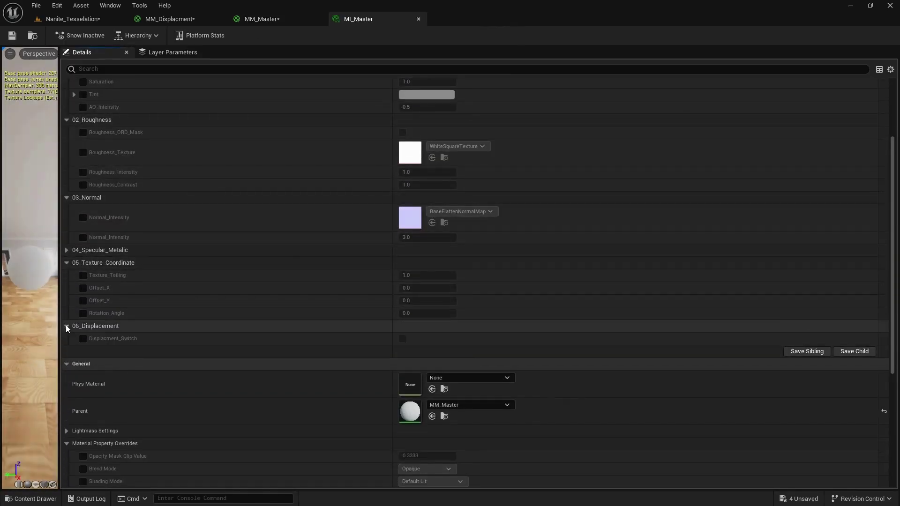
left_click(83, 339)
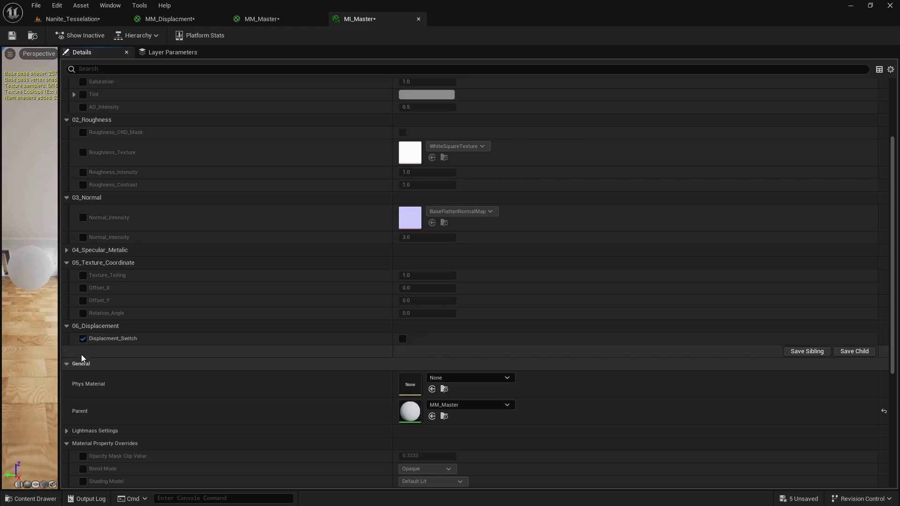
left_click(400, 337)
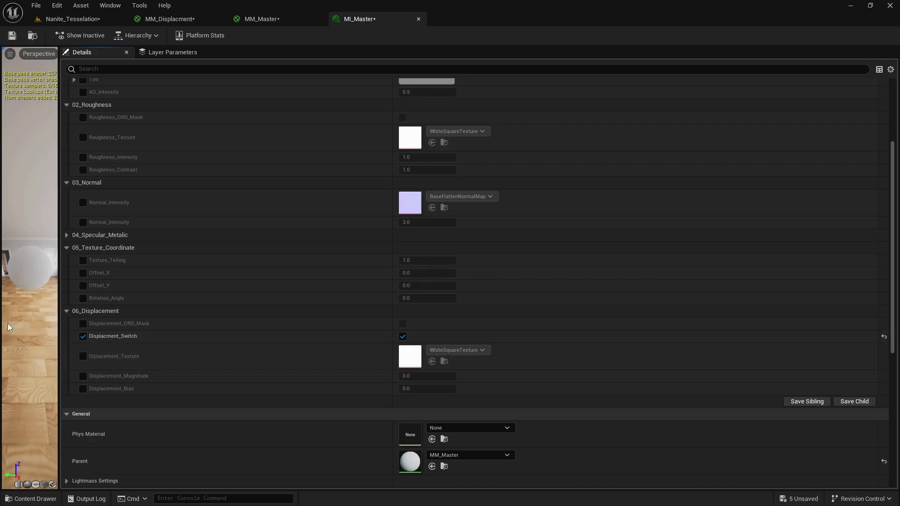
left_click(83, 323)
left_click(402, 323)
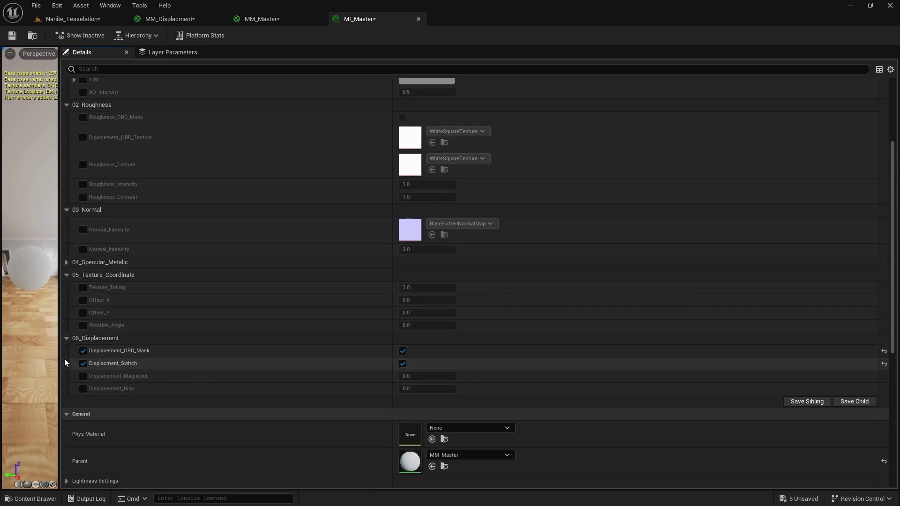
left_click(83, 350)
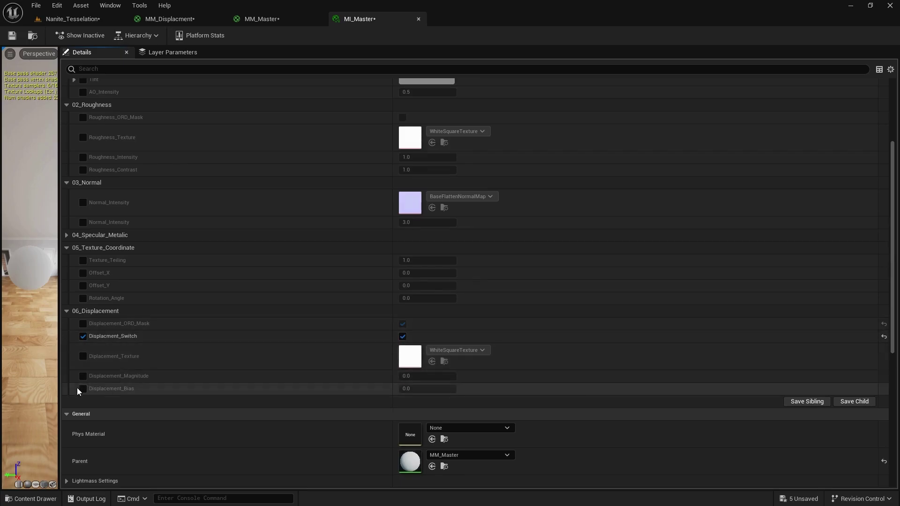
left_click(83, 336)
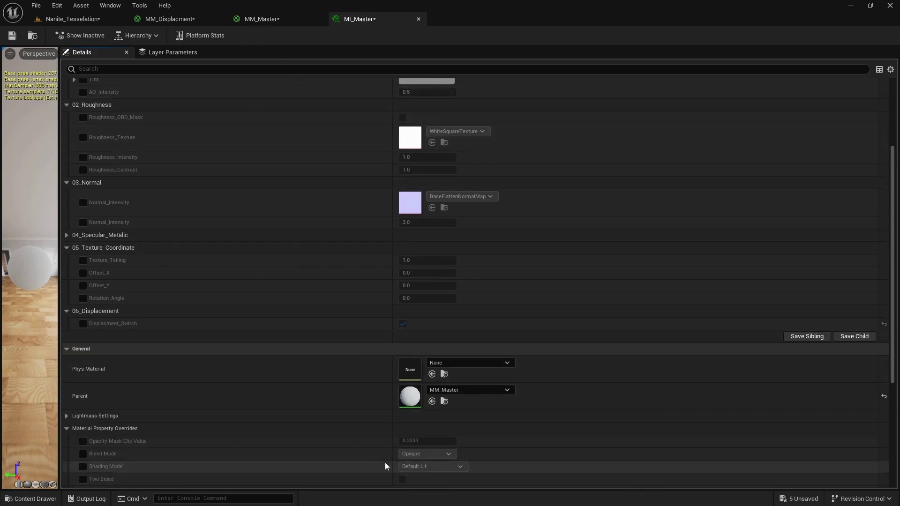
In MM_Master, connect the ORD texture's B channel to the mask's False input
left_click(261, 20)
right_click_drag(412, 350, 480, 298)
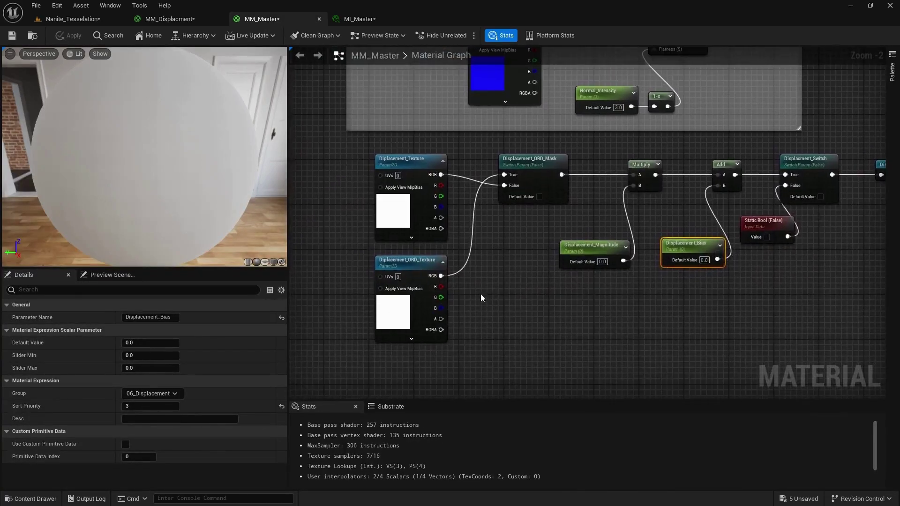
left_click(410, 263)
scroll(492, 253, "up", 2)
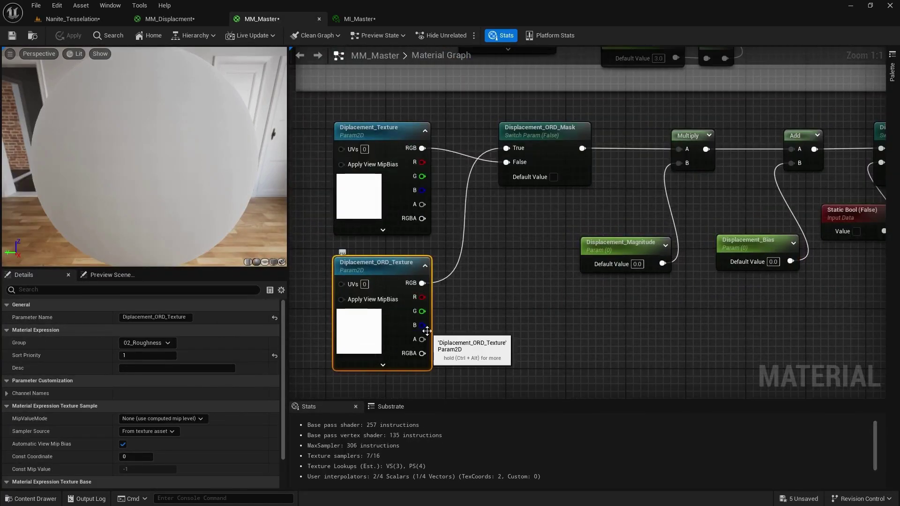
left_click_drag(422, 325, 506, 149)
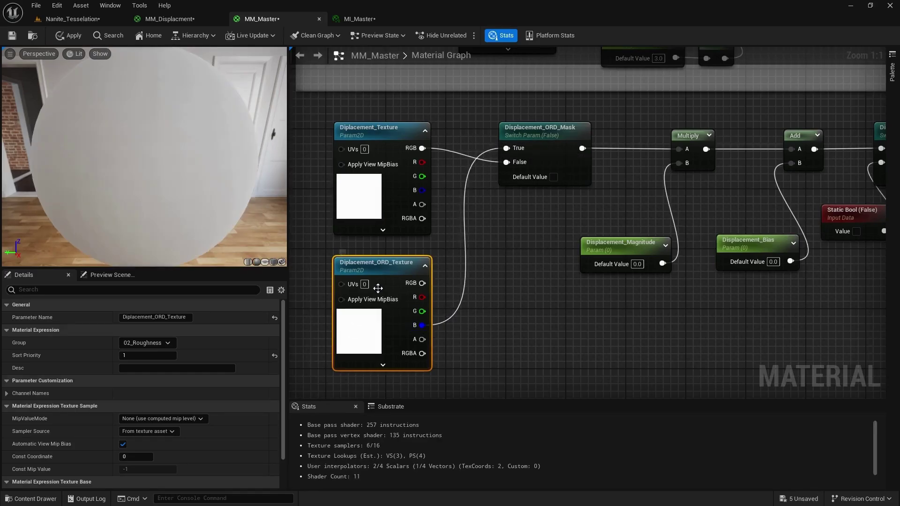
Move the ORD texture into the 06_Displacement group and apply the material
left_click(167, 343)
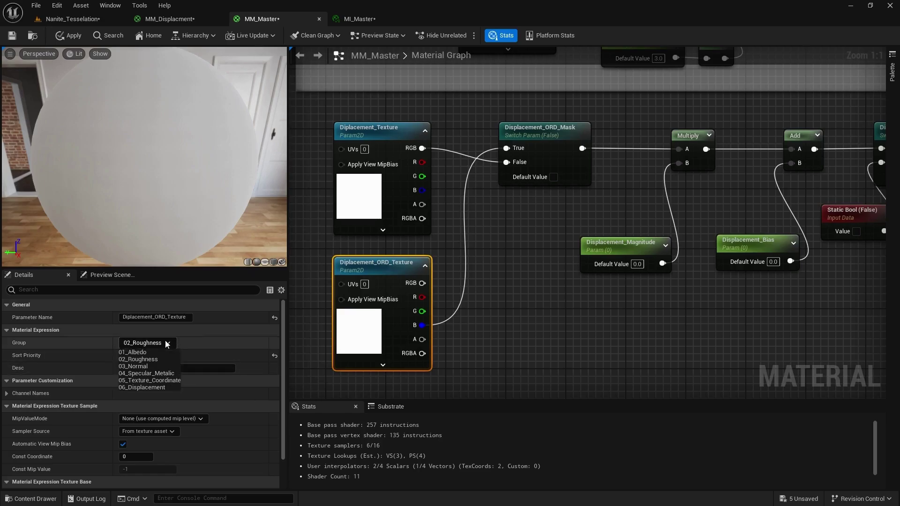
left_click(164, 388)
left_click(71, 35)
In MI_Master, enable Displacment_Switch, toggle Displacement_ORD_Mask on and off, and save
left_click(360, 18)
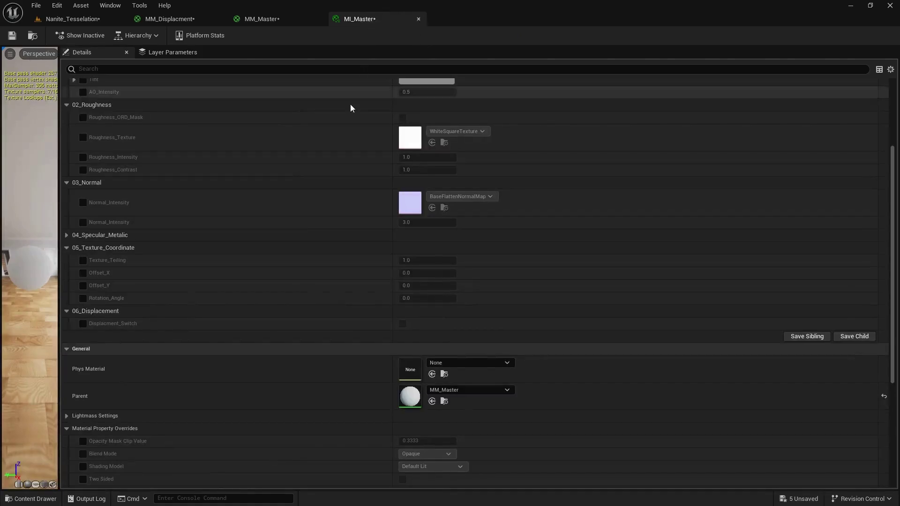
scroll(220, 294, "down", 3)
scroll(188, 302, "up", 1)
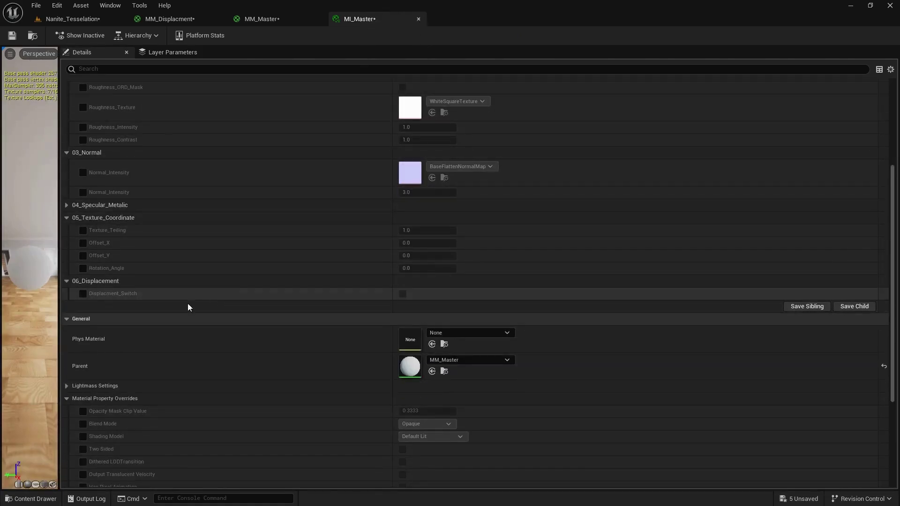
left_click(83, 293)
left_click(402, 294)
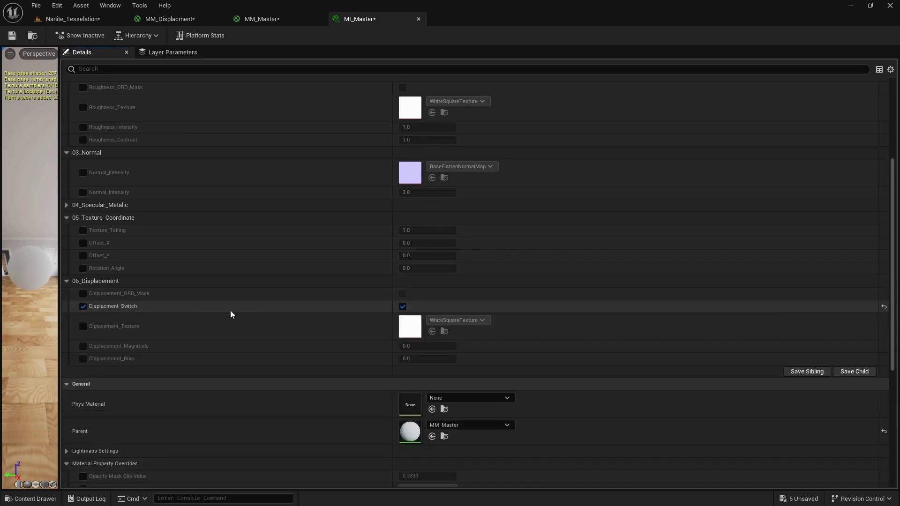
left_click(83, 293)
left_click(402, 293)
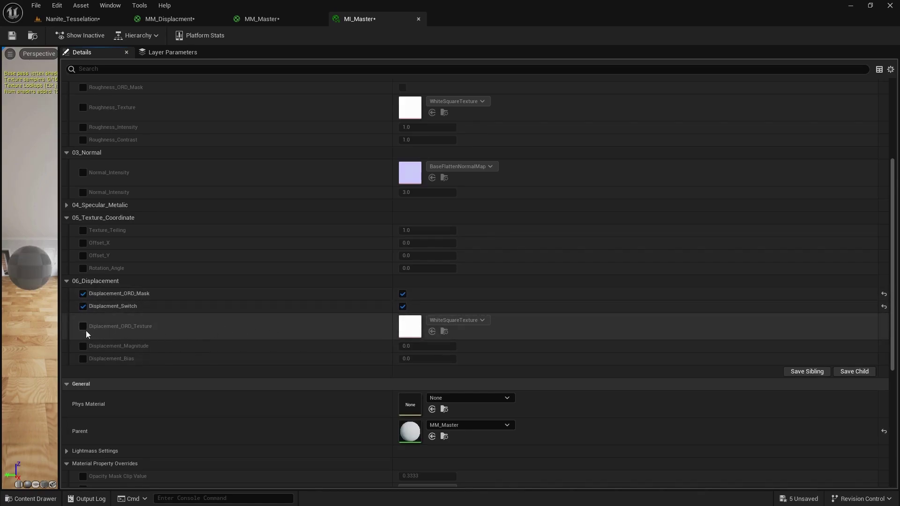
left_click(403, 294)
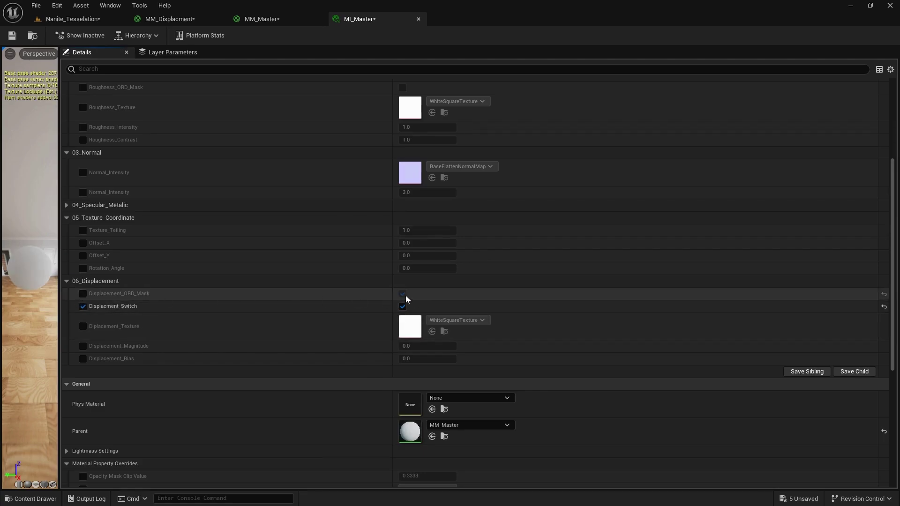
left_click(18, 41)
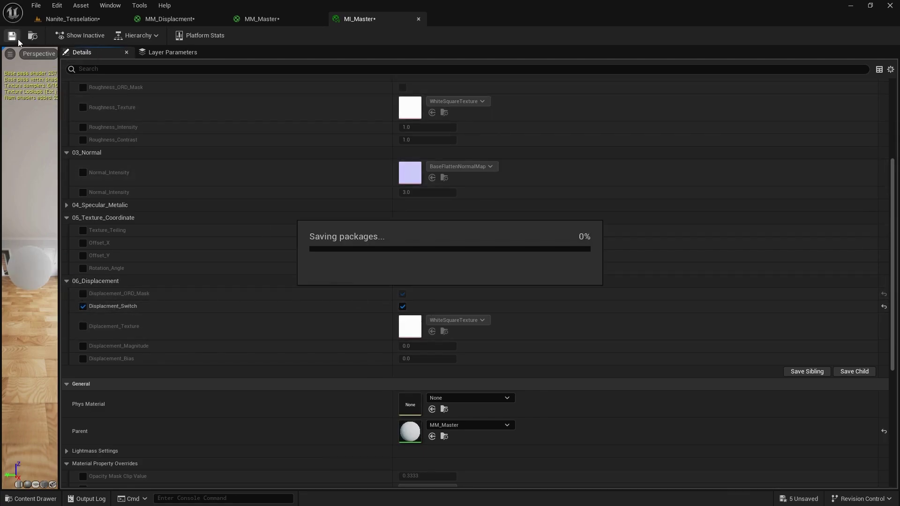
Save MM_Master and wrap all the displacement nodes in a new comment box
left_click(269, 21)
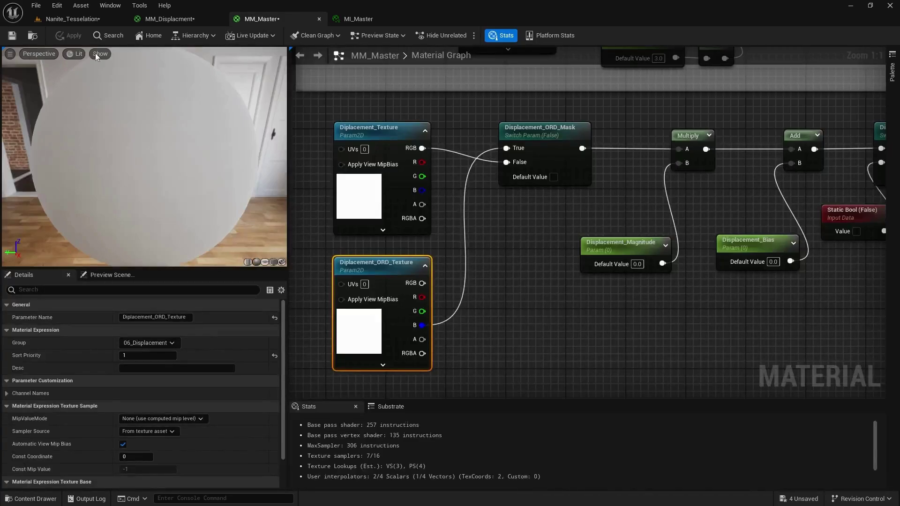
left_click(13, 42)
scroll(612, 139, "down", 3)
left_click_drag(720, 143, 298, 340)
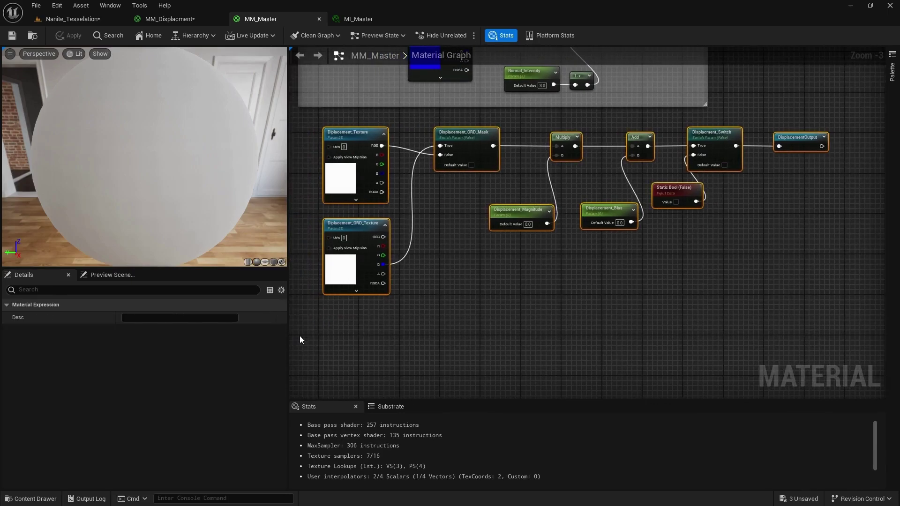
key("c")
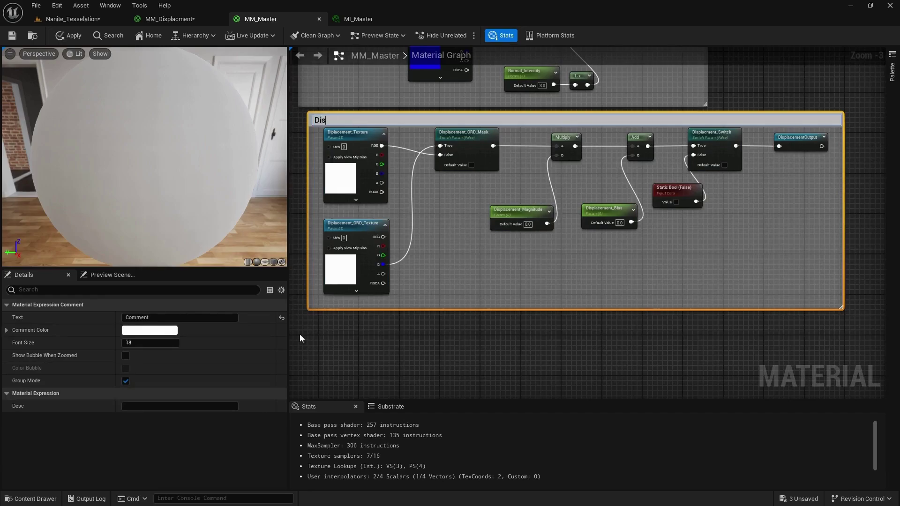